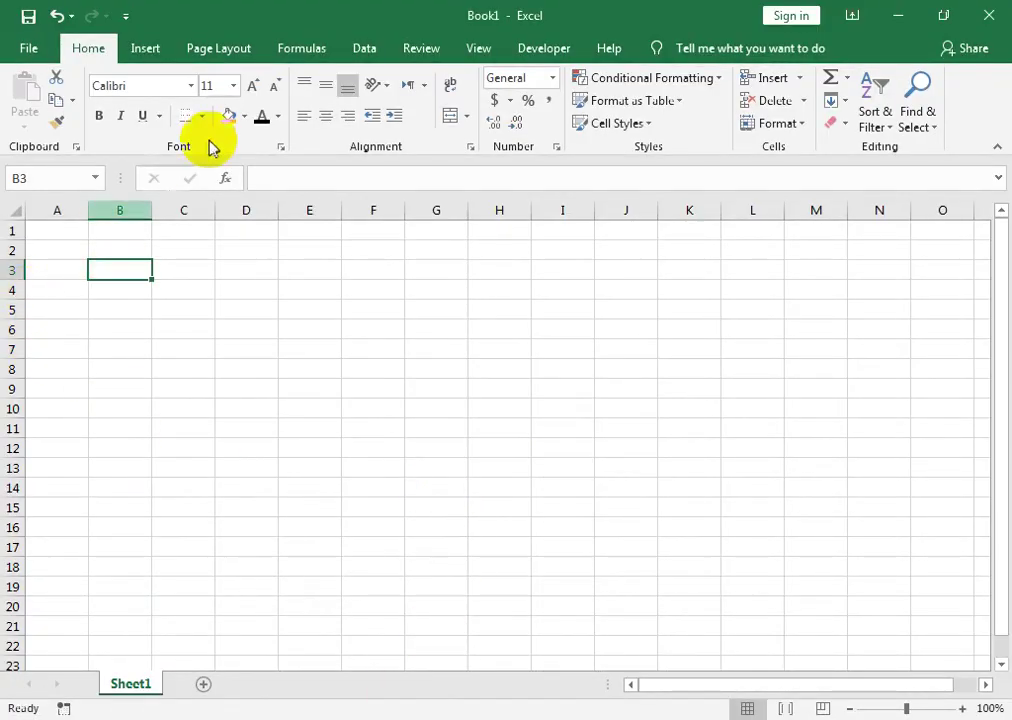
- Zoom the blank Sheet1 to 178% with the status-bar zoom slider
drag(905, 708, 918, 708)
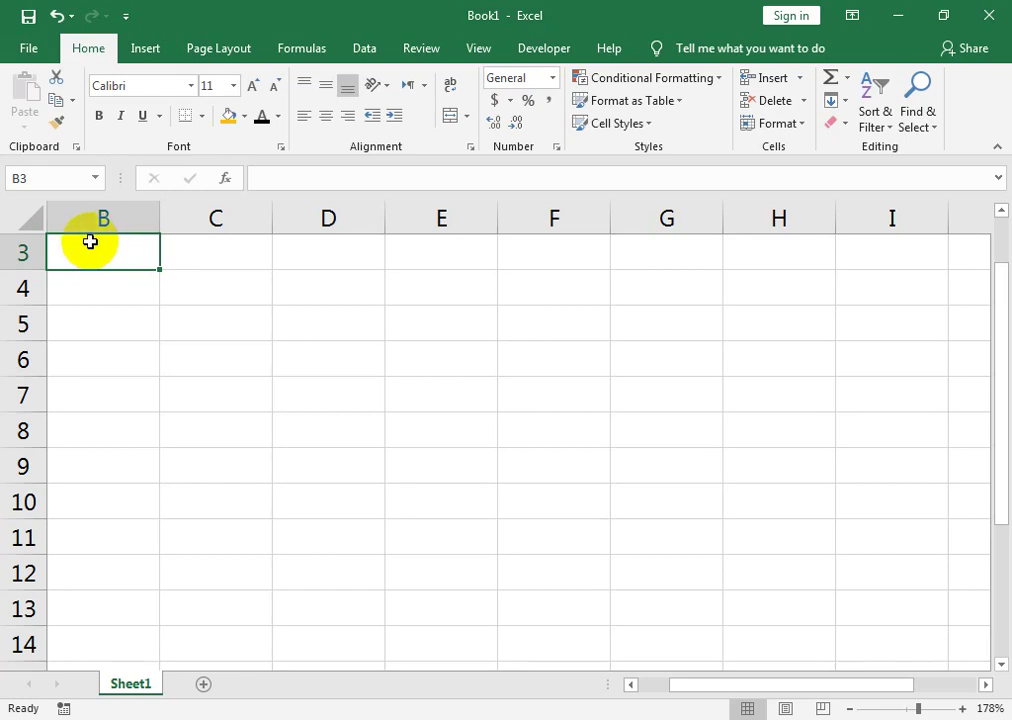
key(Up)
key(Up)
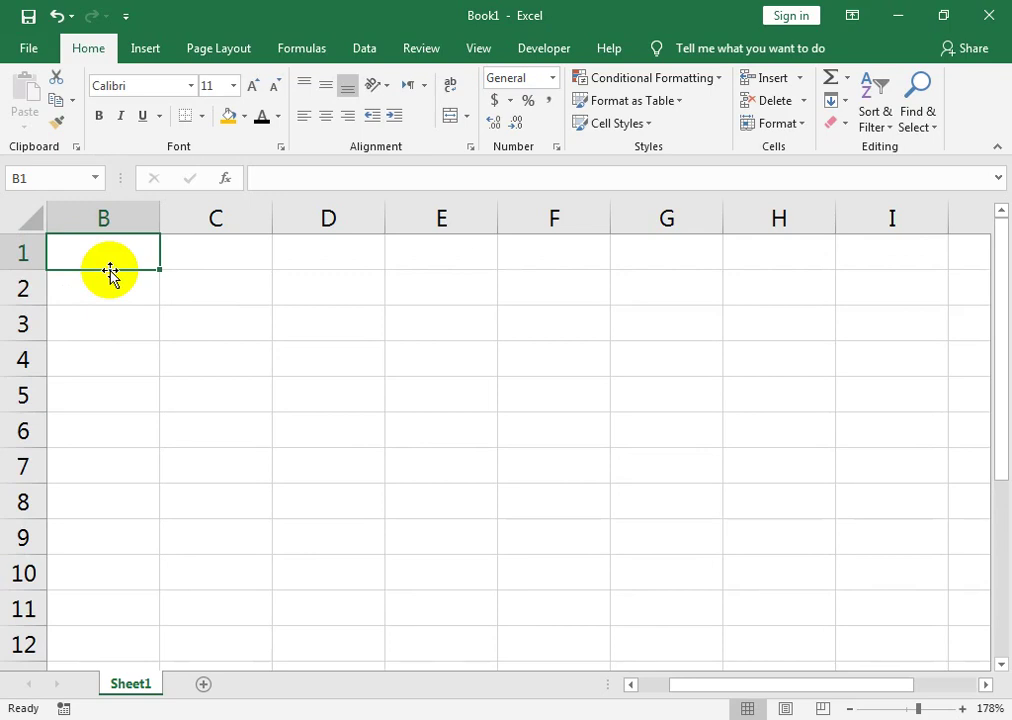
key(Left)
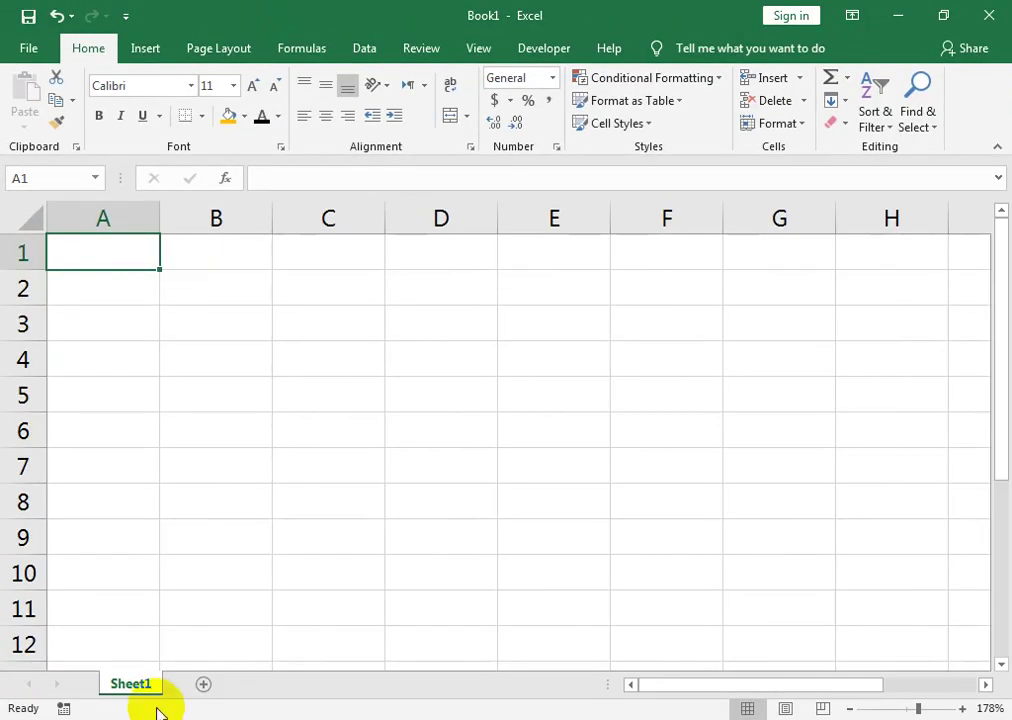
click(233, 465)
click(811, 564)
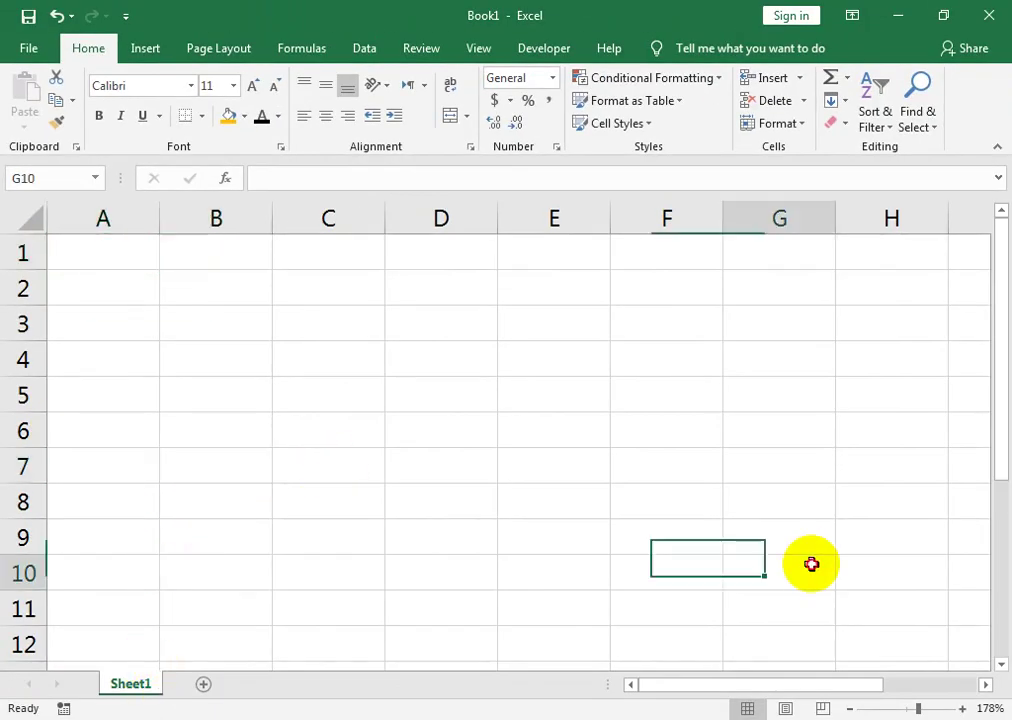
click(587, 470)
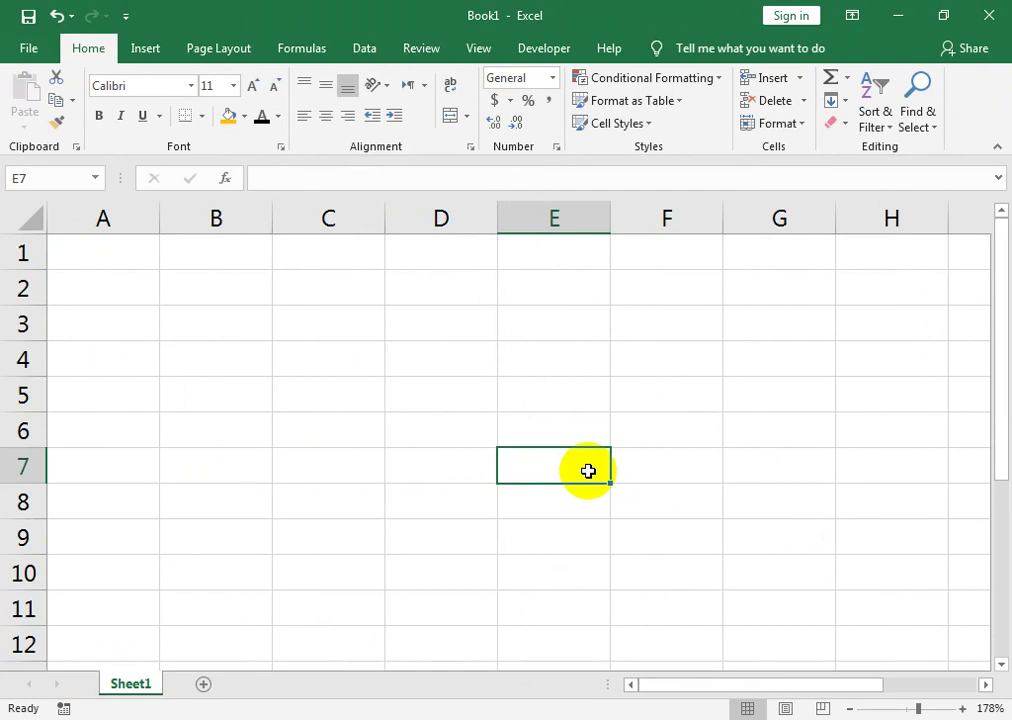
key(Home)
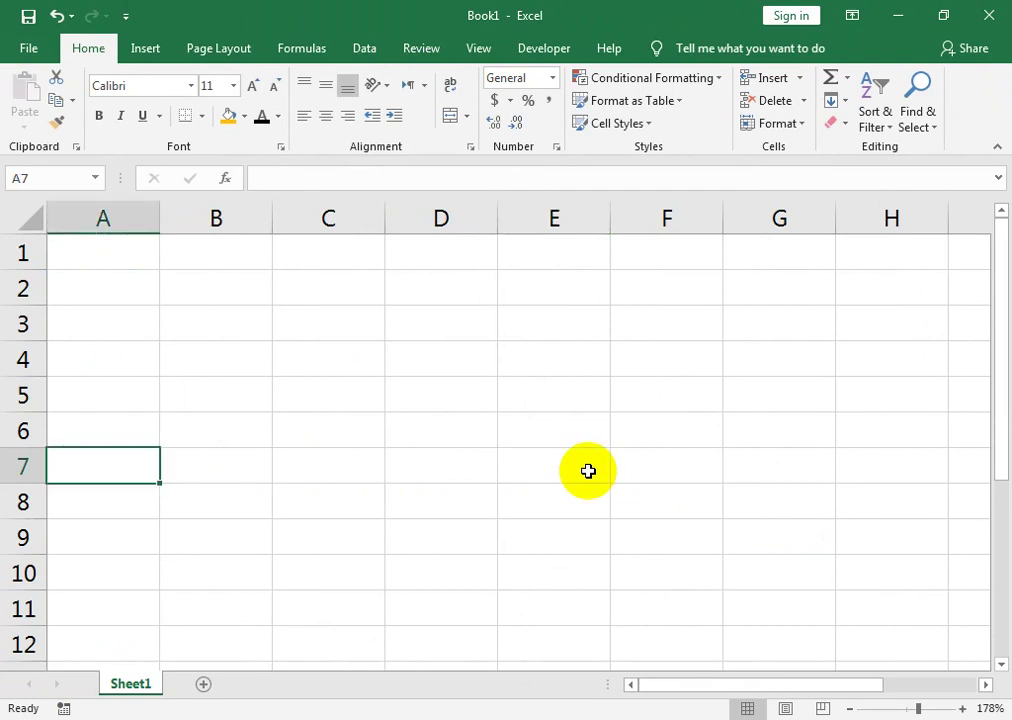
key(ctrl+Home)
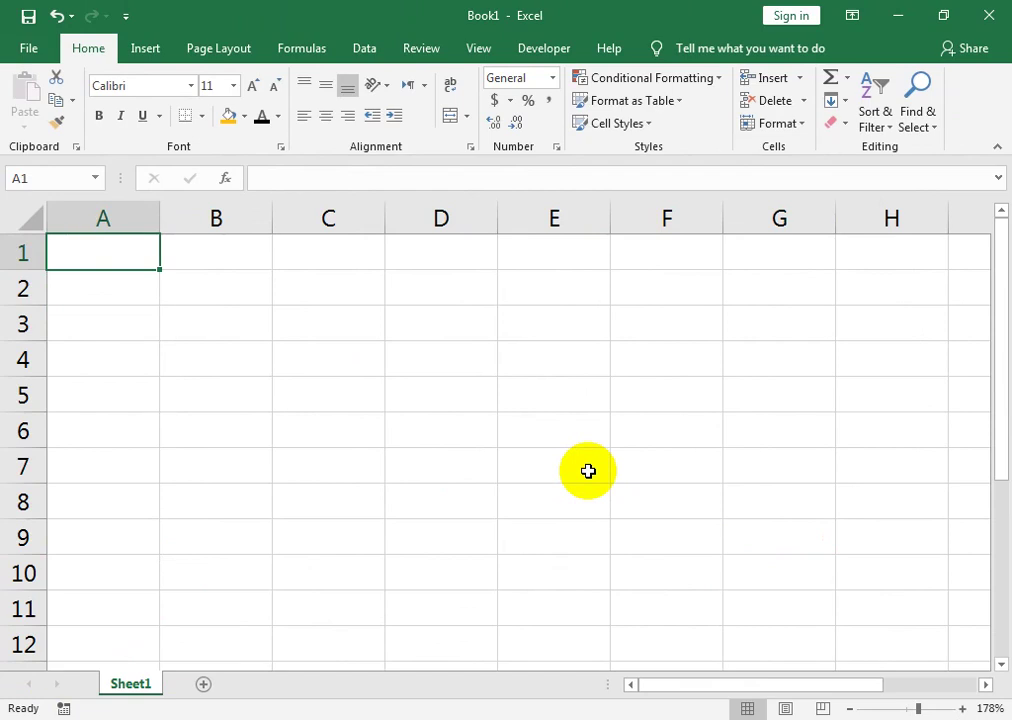
key(Down)
key(Down)
key(Down)
key(Down)
key(Down)
key(Down)
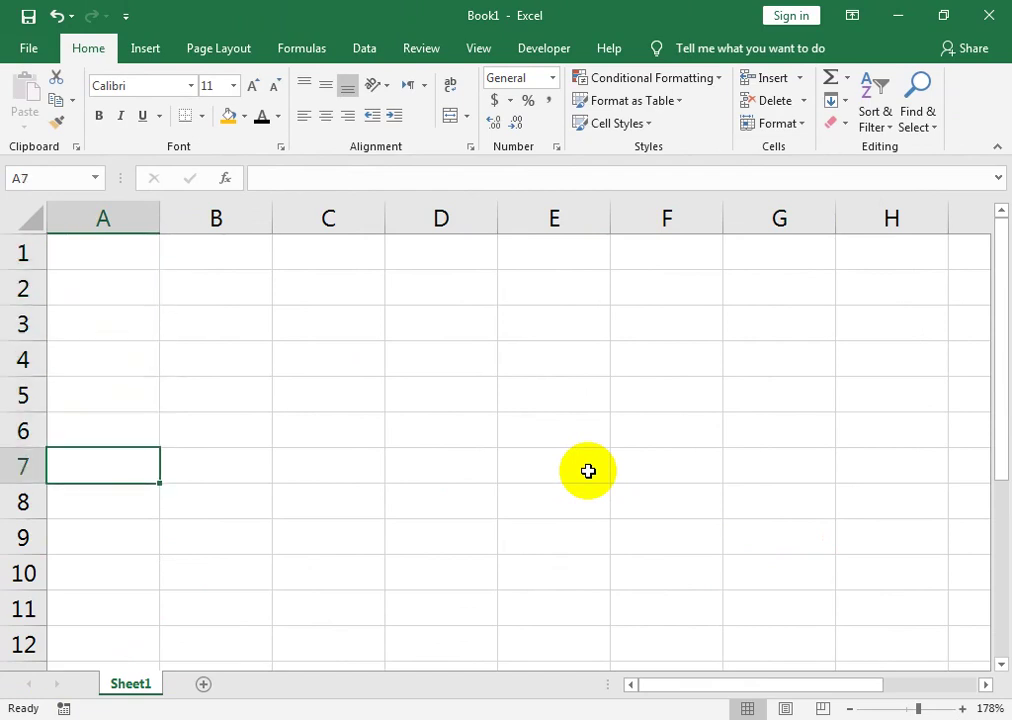
key(Right)
key(Right)
key(Right)
key(Down)
key(Up)
key(Up)
key(Left)
key(Left)
key(Down)
key(Right)
key(Up)
key(Left)
key(Down)
key(Right)
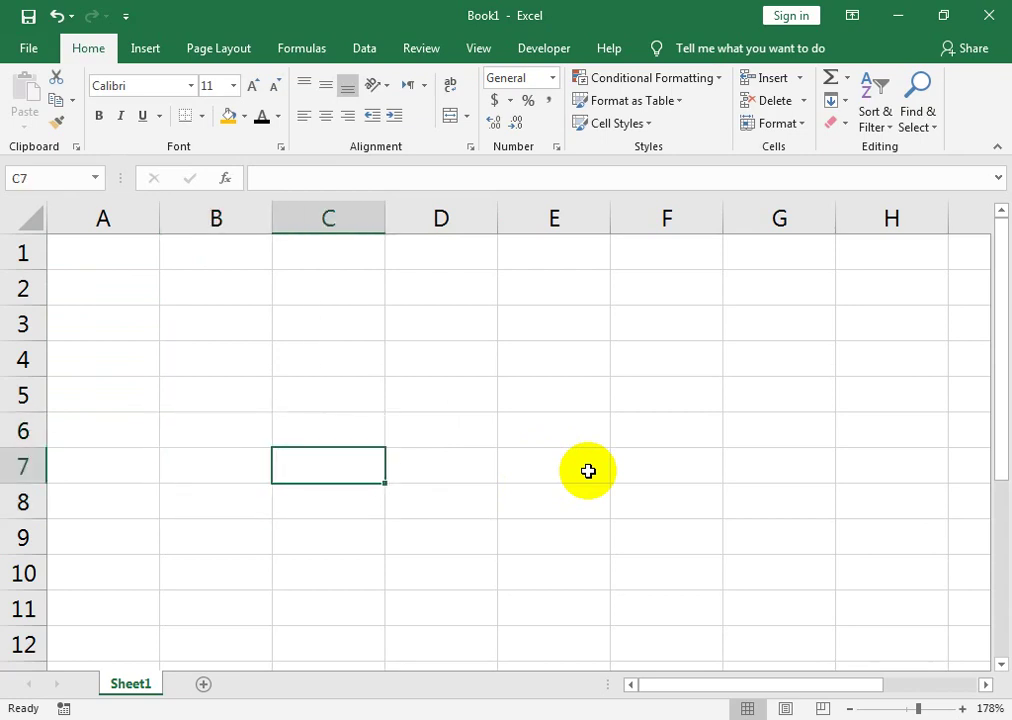
key(Up)
key(Up)
key(Left)
key(Left)
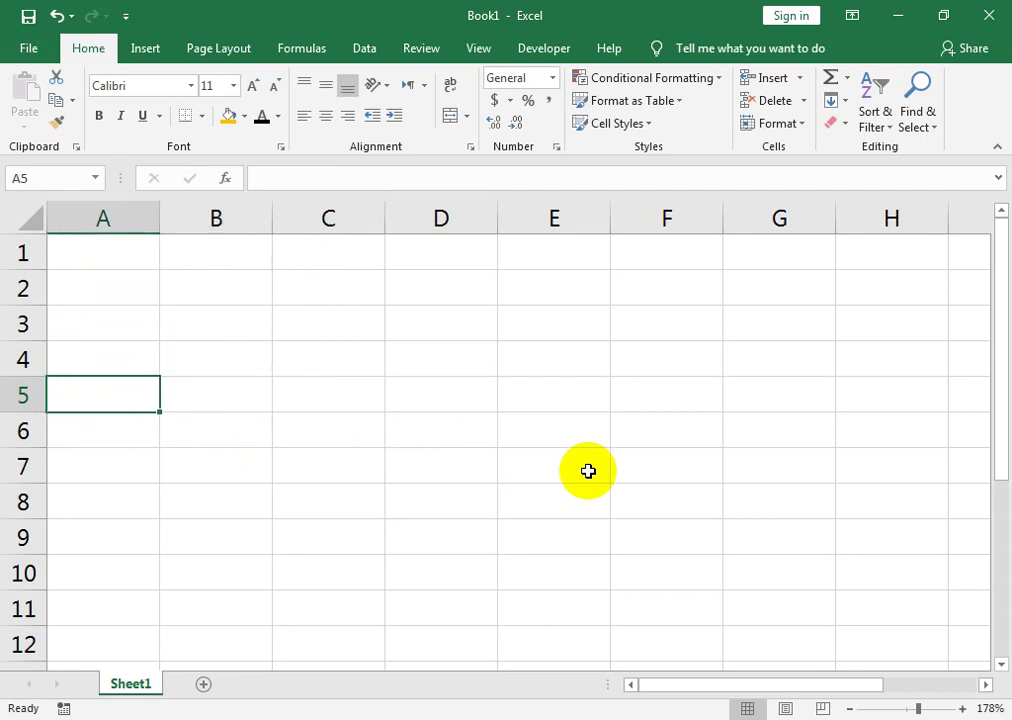
key(Right)
key(Right)
key(Right)
key(Right)
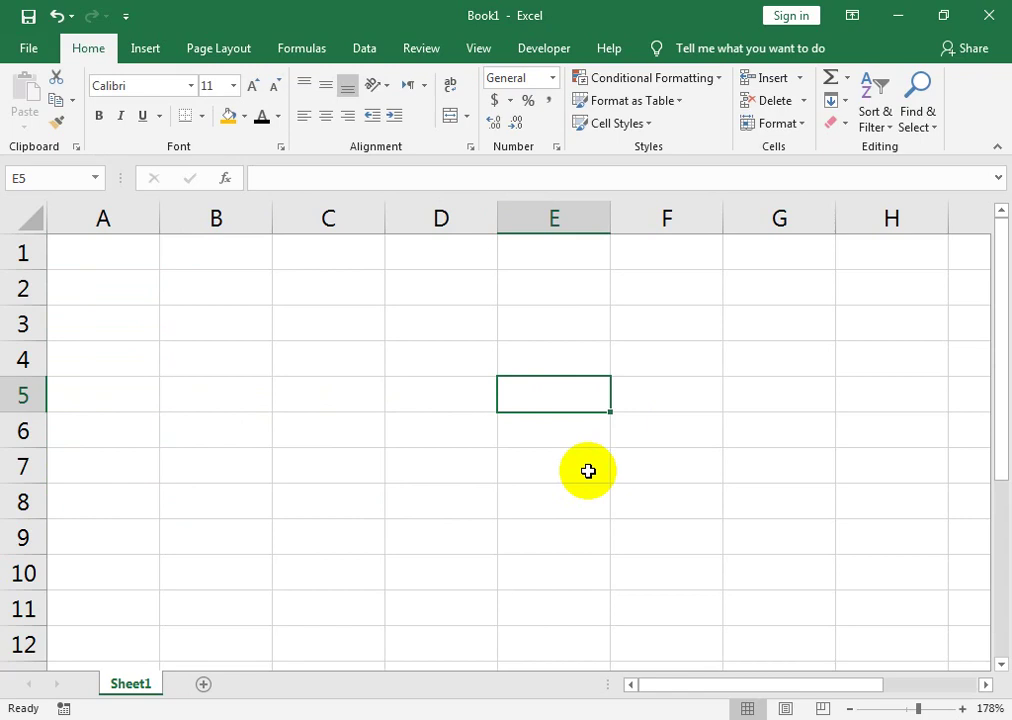
key(Home)
key(Down)
key(Down)
key(Down)
key(Down)
key(Up)
key(Up)
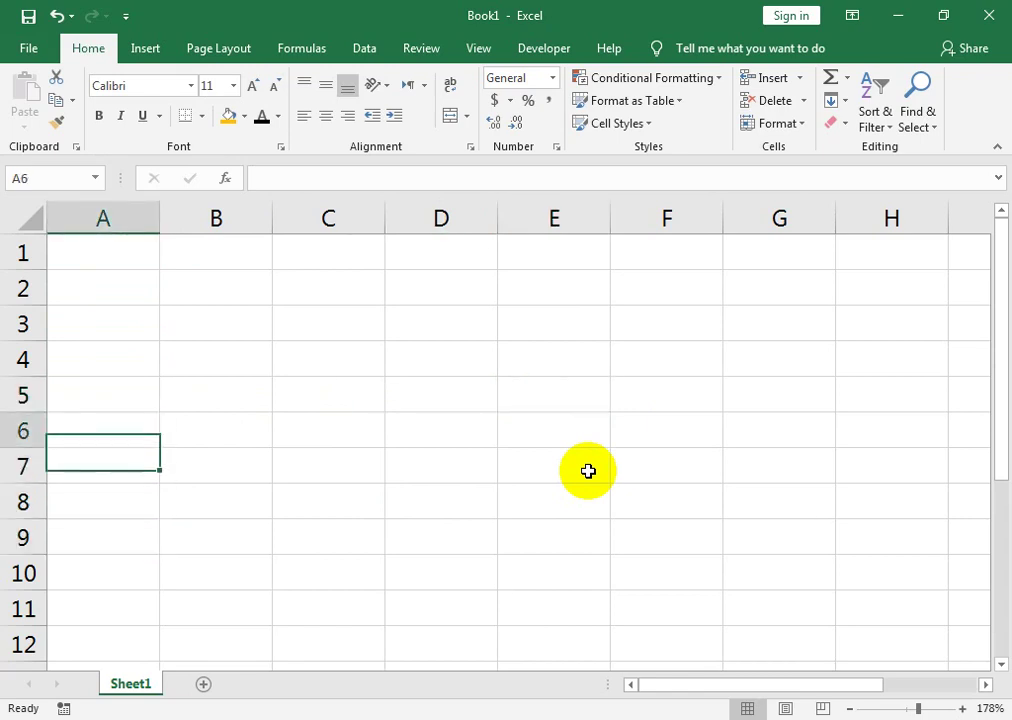
key(Up)
key(Up)
key(ctrl+Home)
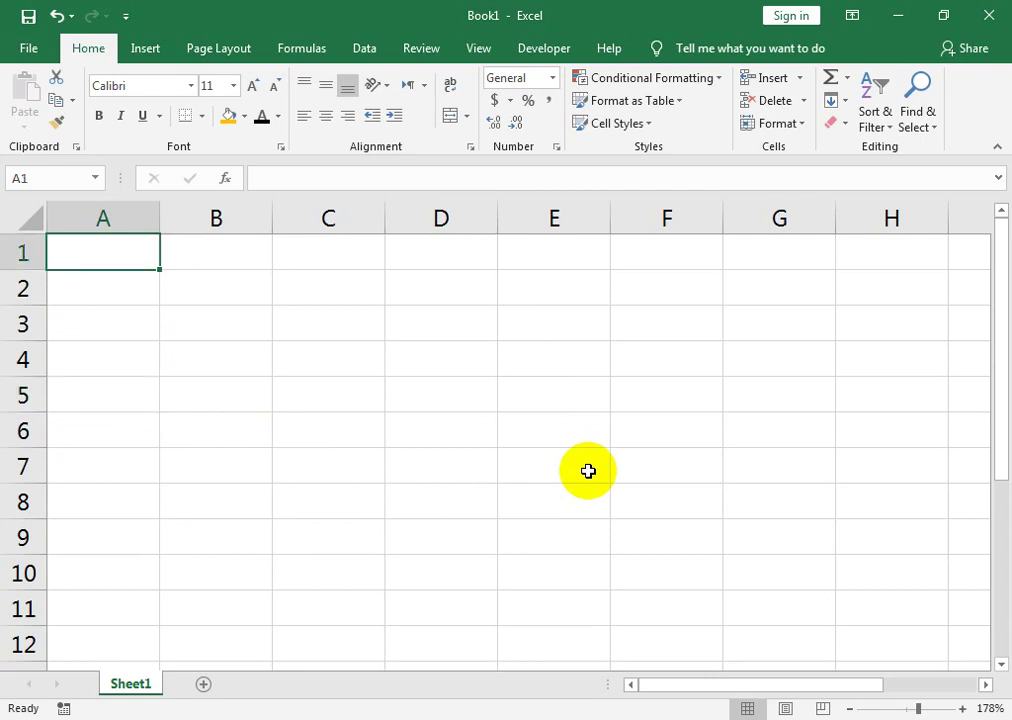
mouse_move(126, 328)
mouse_down()
mouse_move(100, 655)
mouse_move(125, 647)
mouse_up()
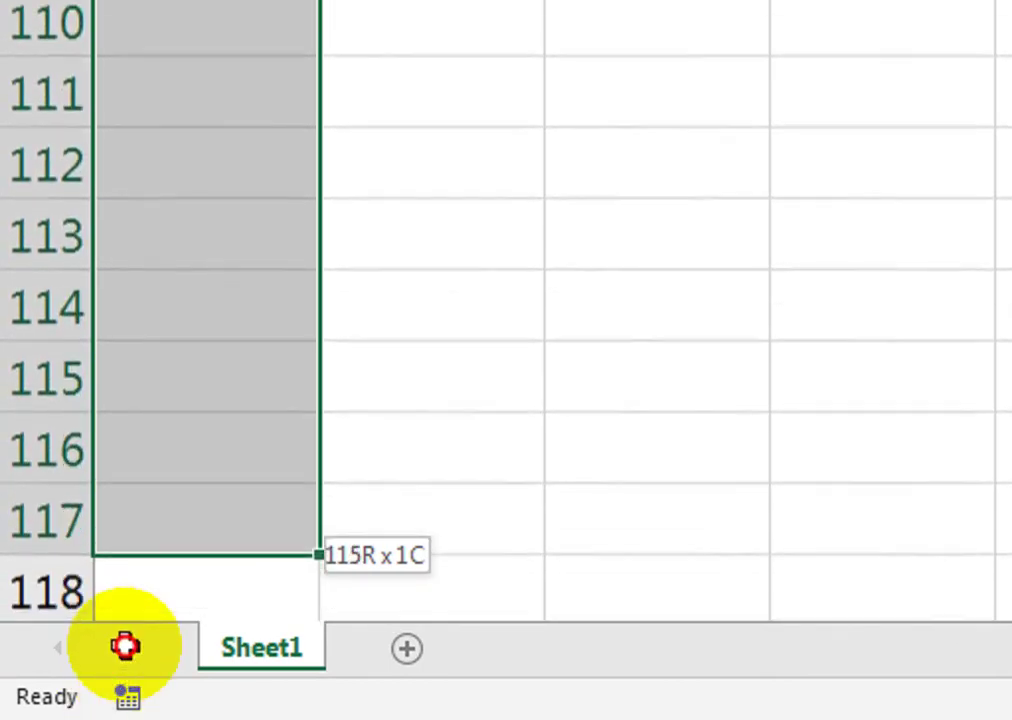
drag(125, 647, 140, 700)
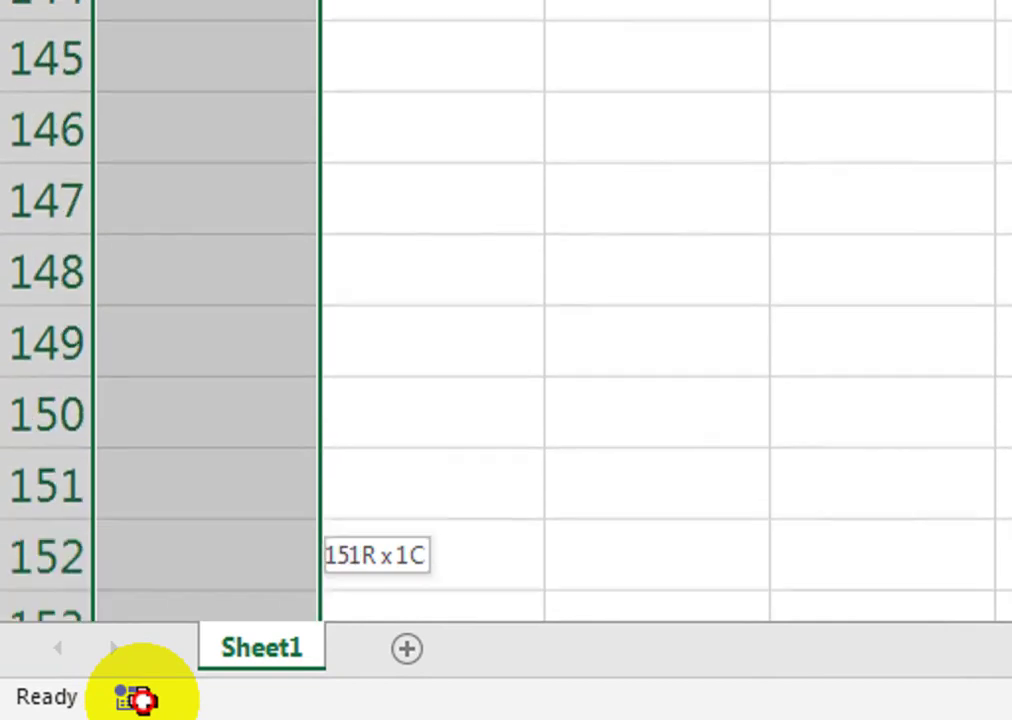
drag(140, 700, 88, 668)
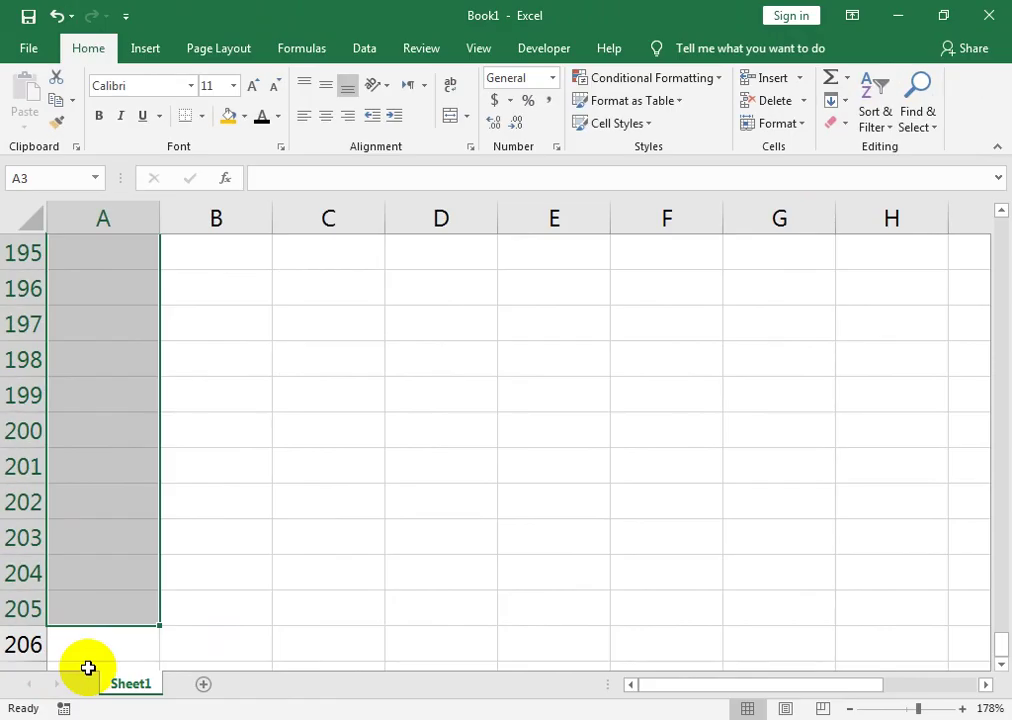
key(ctrl+Home)
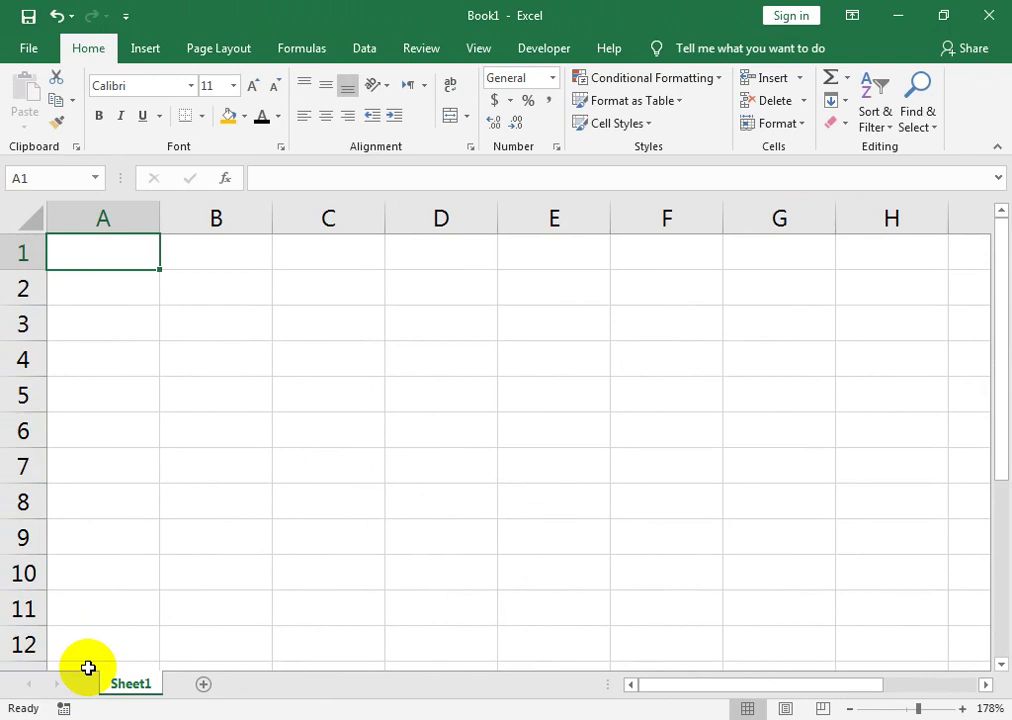
key(ctrl+Down)
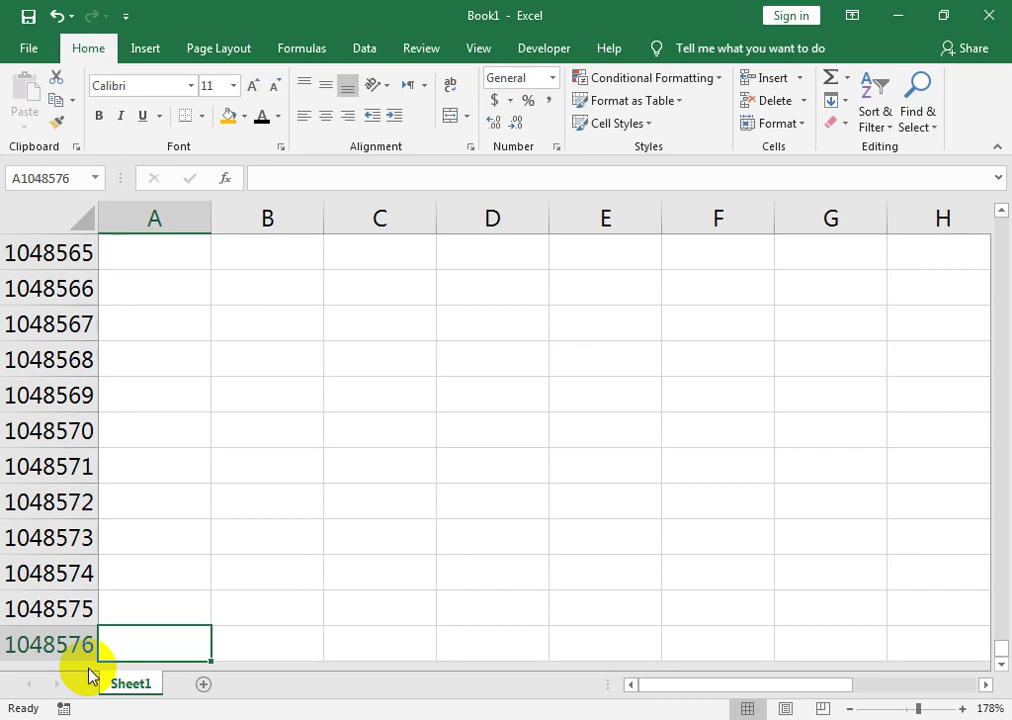
key(ctrl+Up)
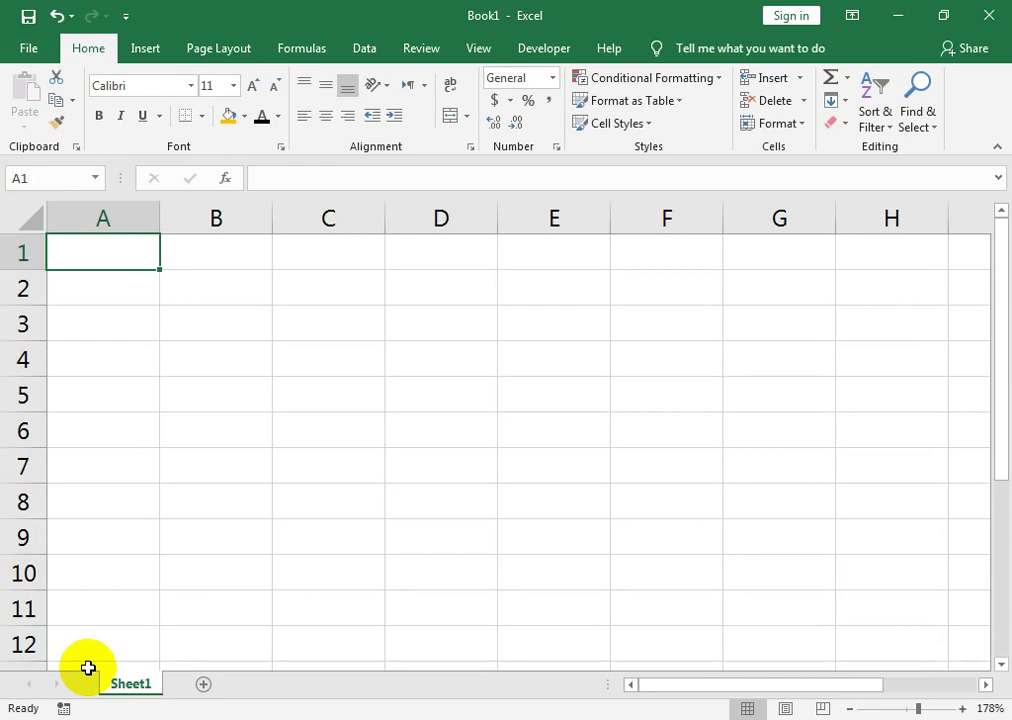
key(ctrl+Down)
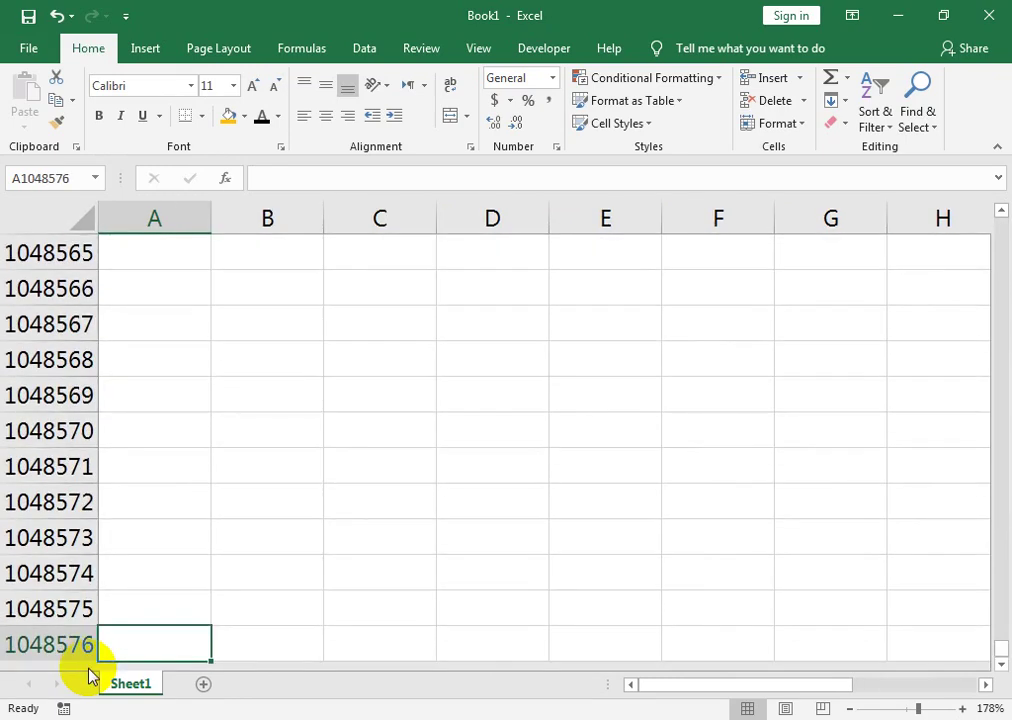
key(ctrl+Up)
key(Right)
key(Right)
key(Left)
key(Left)
key(shift+Right)
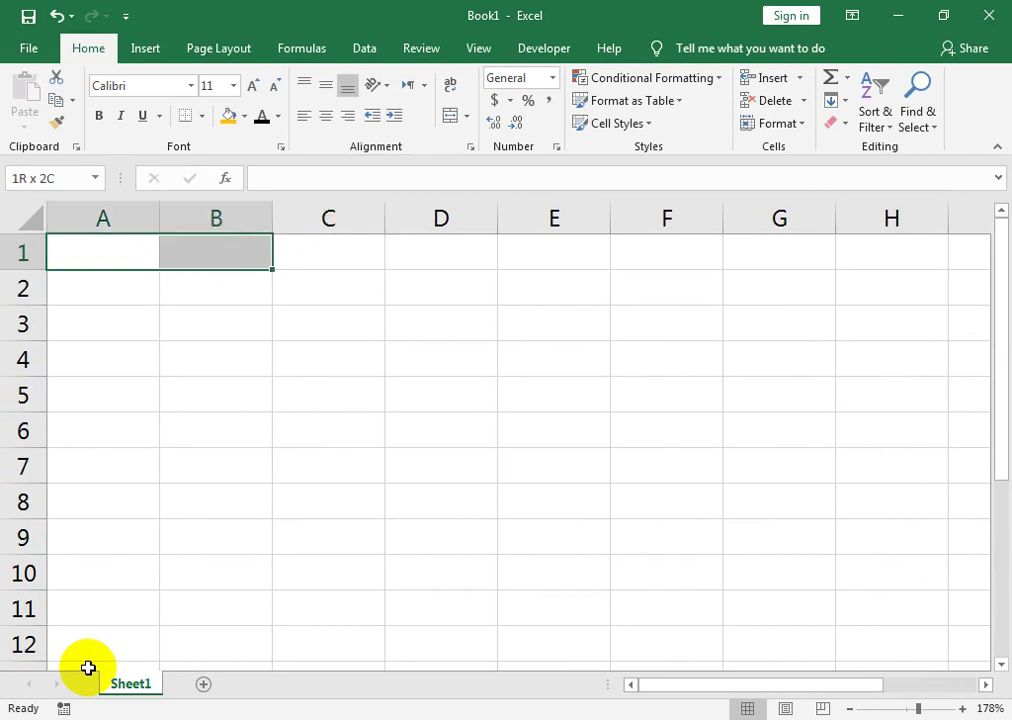
key(shift+Right)
key(shift+Right)
key(shift+Right)
key(shift+Right)
key(shift+Right)
key(shift+Right)
key(shift+Right)
key(shift+Right)
key(shift+Right)
key(shift+Right)
key(shift+Right)
key(shift+Right)
key(shift+Right)
key(shift+Right)
key(shift+Right)
key(shift+Right)
key(shift+Right)
key(shift+Right)
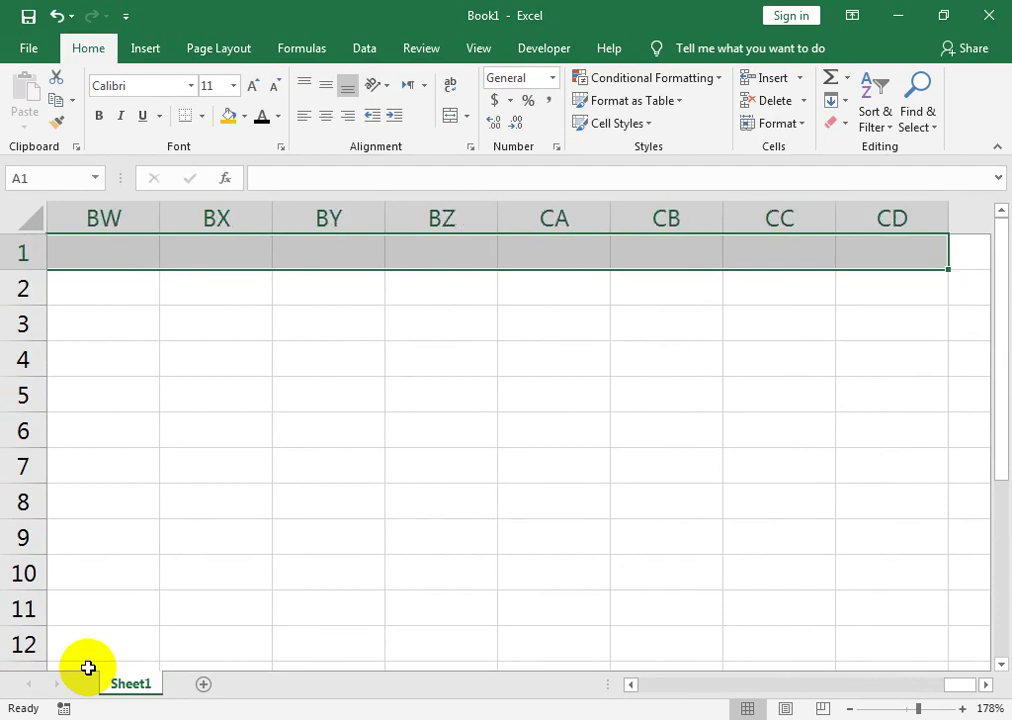
key(shift+Right)
key(shift+Right)
key(shift+Right)
key(shift+Right)
key(shift+Right)
key(shift+Right)
key(shift+Right)
key(shift+Right)
key(shift+Right)
key(shift+Right)
key(shift+Right)
key(shift+Right)
key(shift+Right)
key(shift+Right)
key(shift+Right)
key(shift+Right)
key(shift+Right)
key(shift+Right)
key(shift+Right)
key(shift+Right)
key(shift+Right)
key(shift+Right)
key(shift+Right)
key(shift+Right)
key(shift+Right)
key(shift+Right)
key(shift+Right)
key(shift+Right)
key(shift+Right)
key(shift+Right)
key(shift+Right)
key(shift+Right)
key(shift+Right)
key(shift+Right)
key(shift+Right)
key(shift+Right)
key(shift+Right)
key(shift+Right)
key(shift+Right)
key(shift+Right)
key(shift+Right)
key(shift+Right)
key(shift+Right)
key(shift+Right)
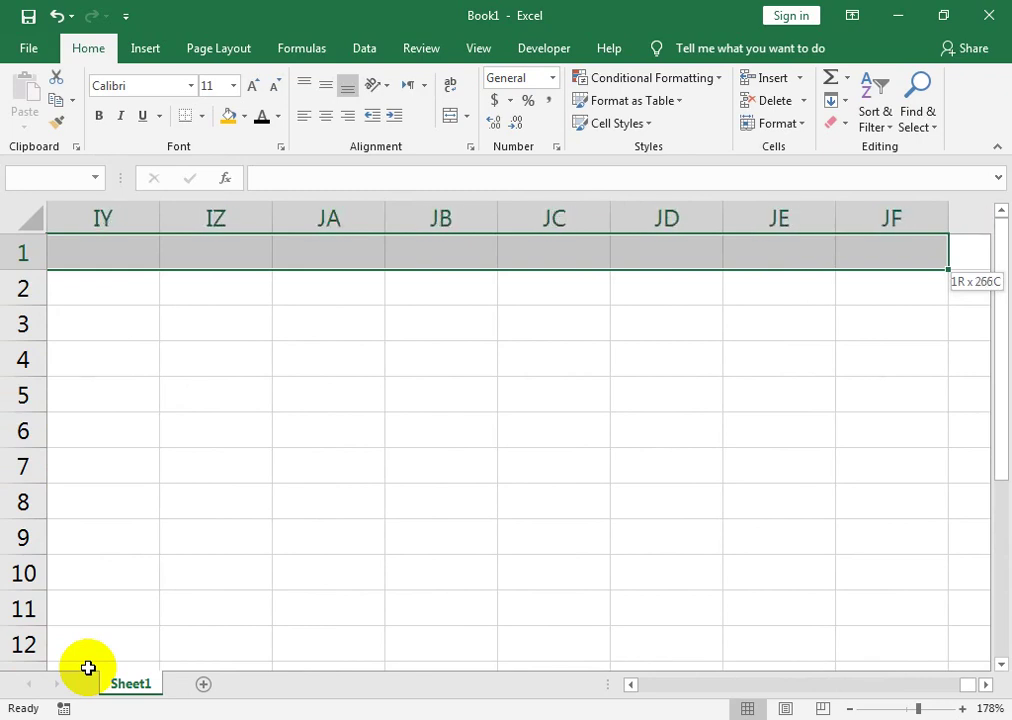
key(ctrl+Home)
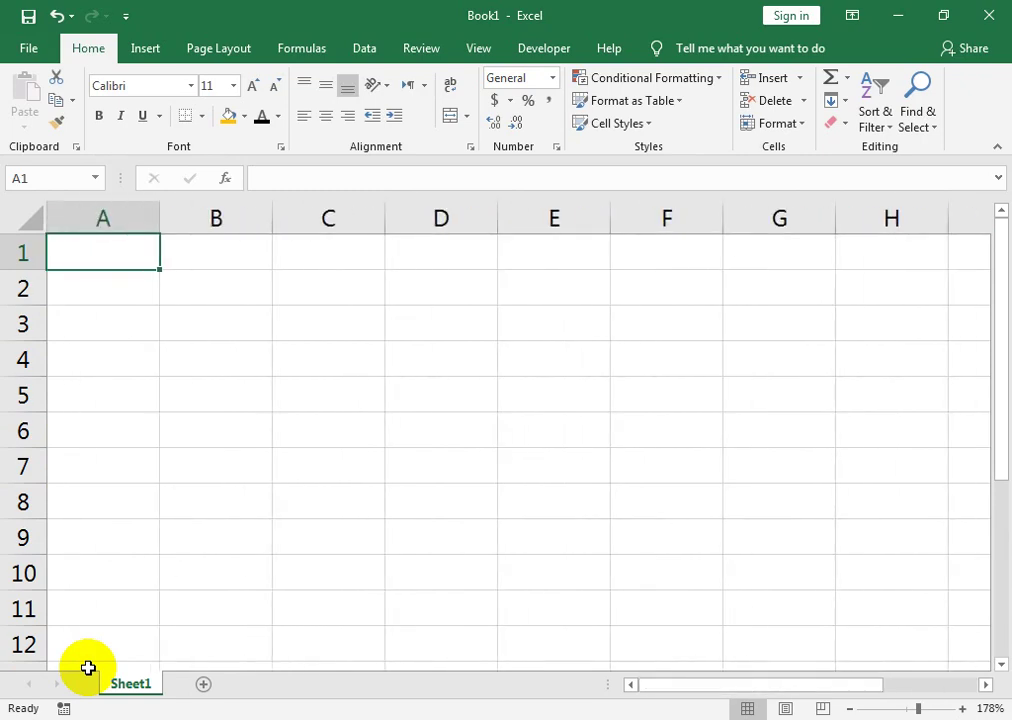
key(ctrl+Right)
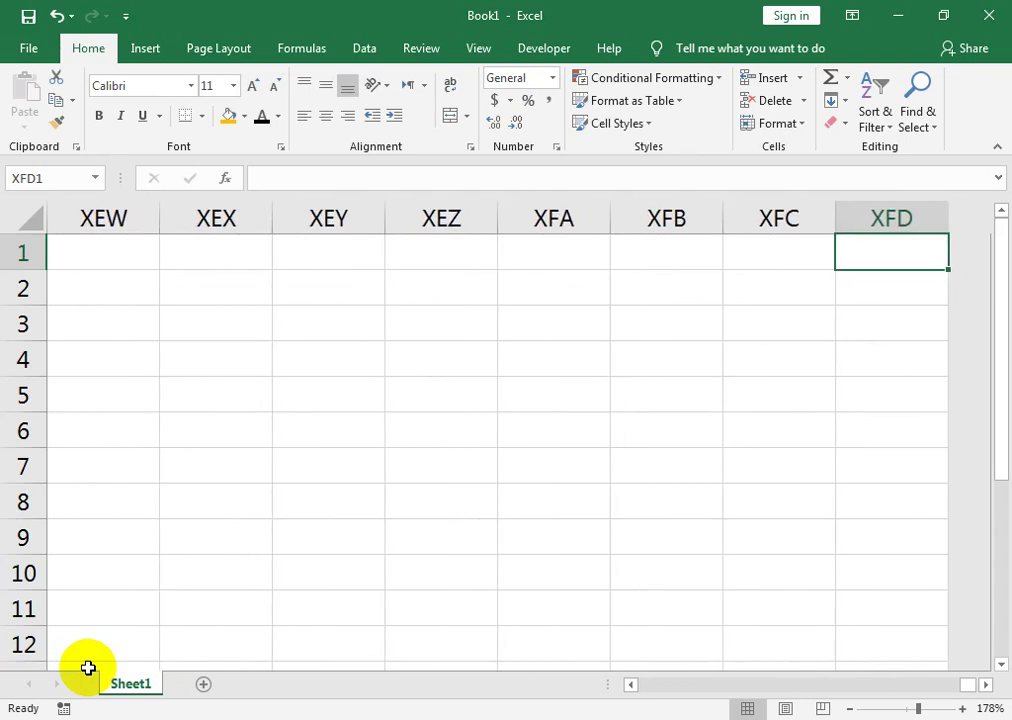
key(ctrl+Down)
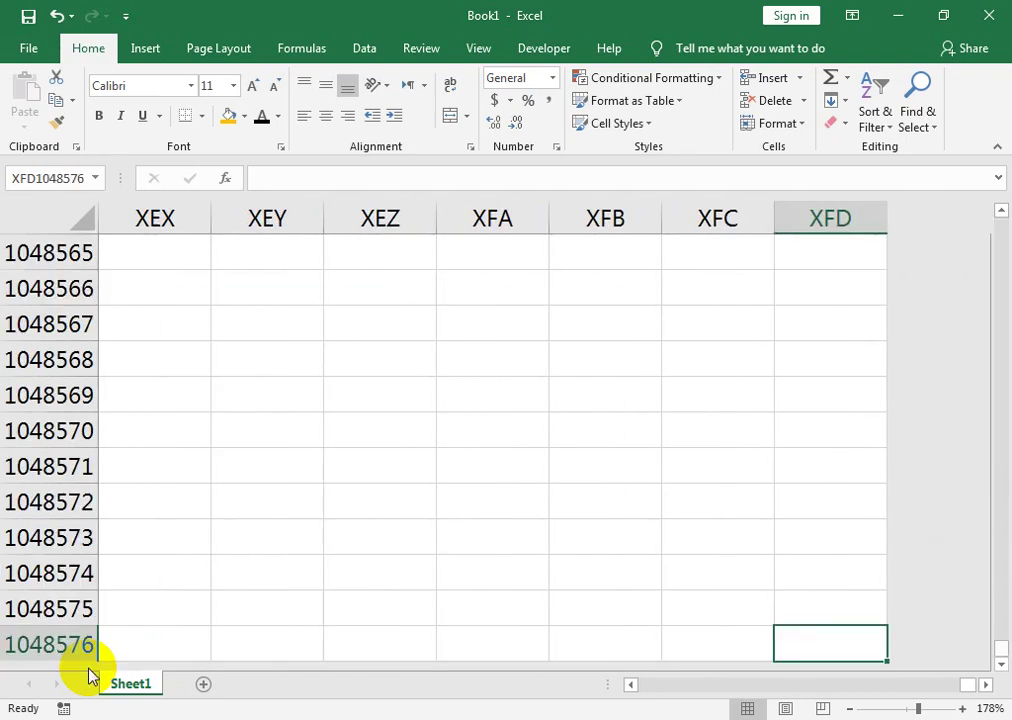
key(ctrl+Up)
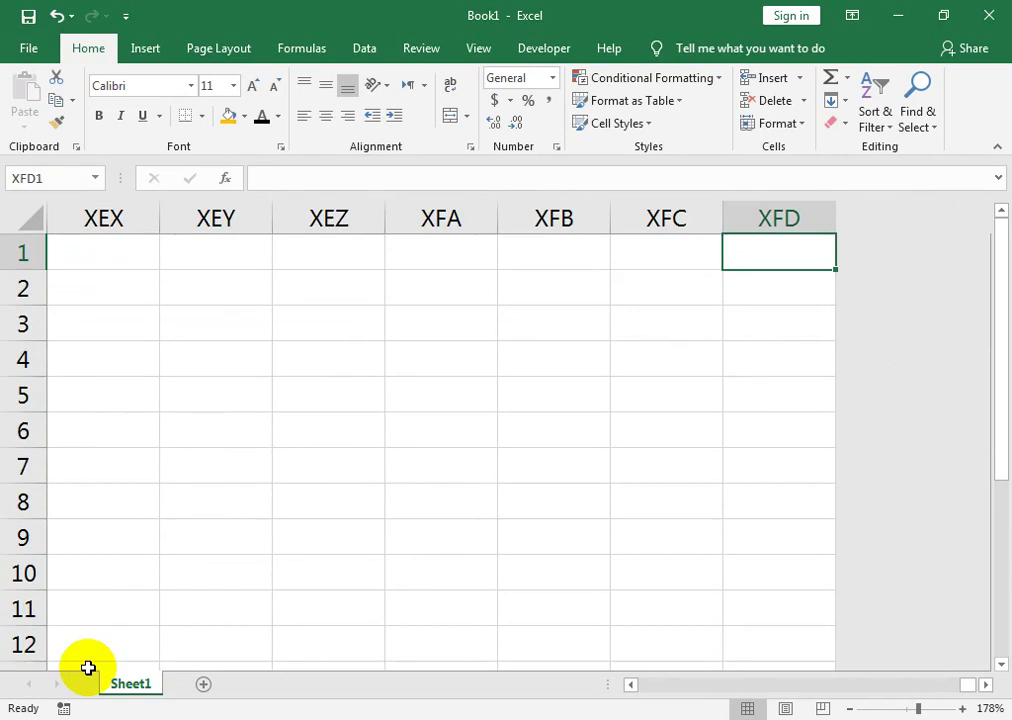
key(ctrl+Left)
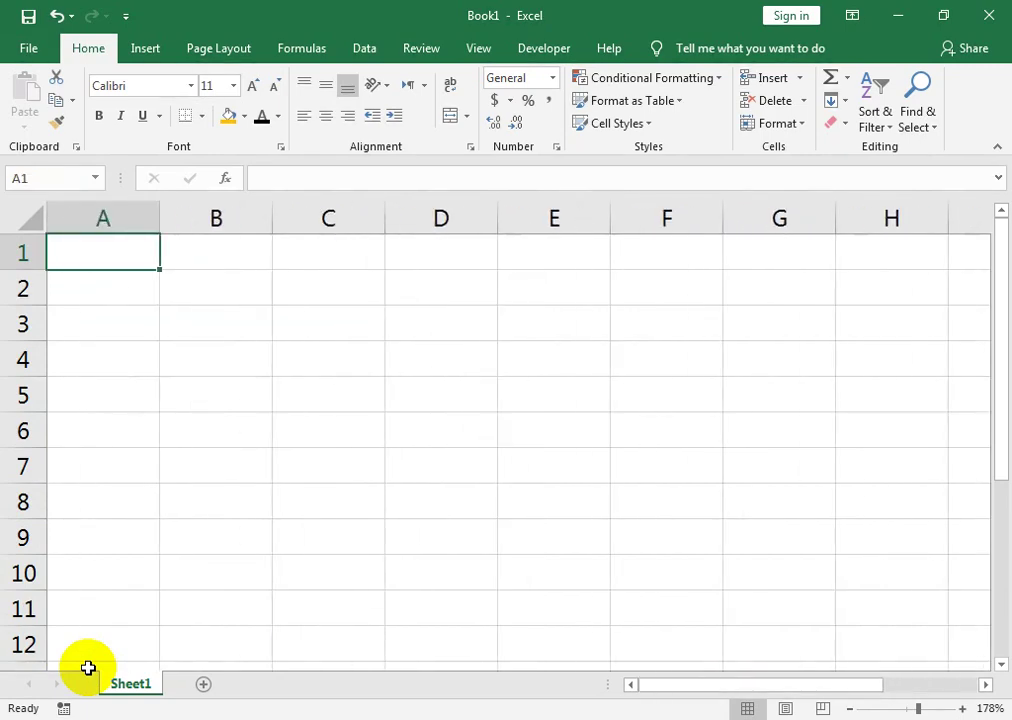
key(ctrl+Right)
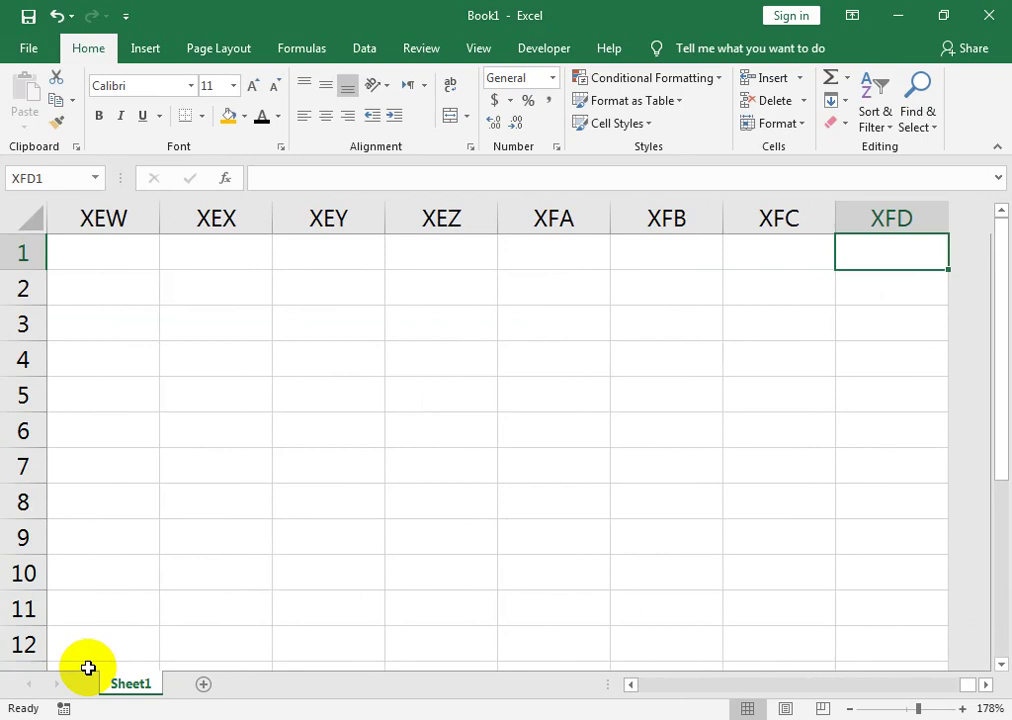
key(ctrl+Left)
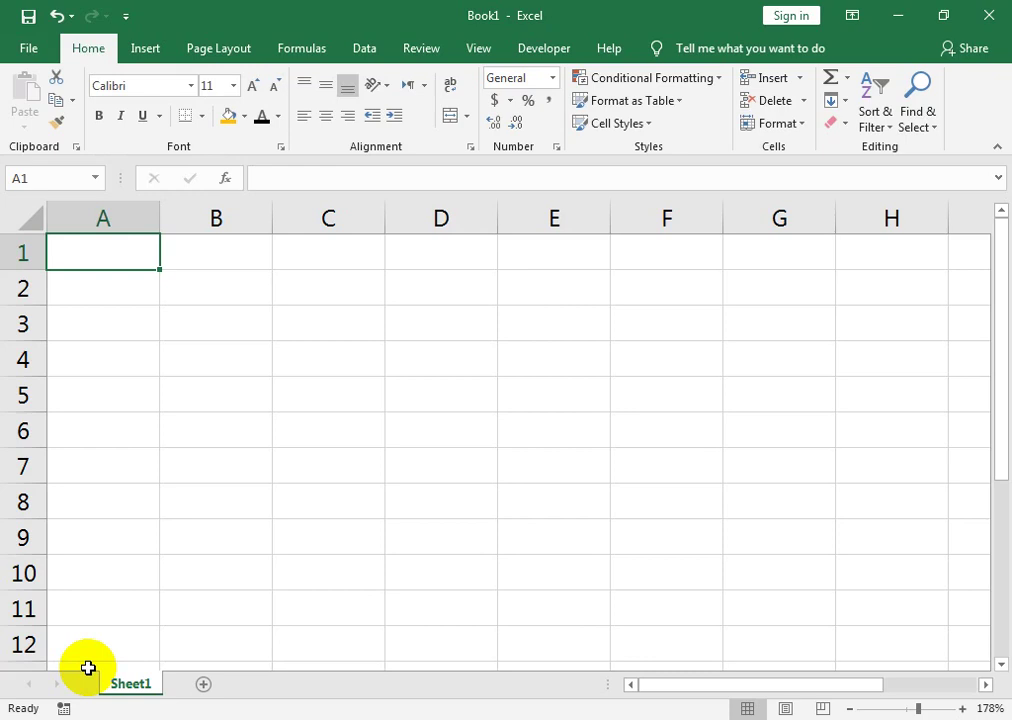
- Enter MONDAY in cell B3, replacing the mistyped ASFASDF text
key(Down)
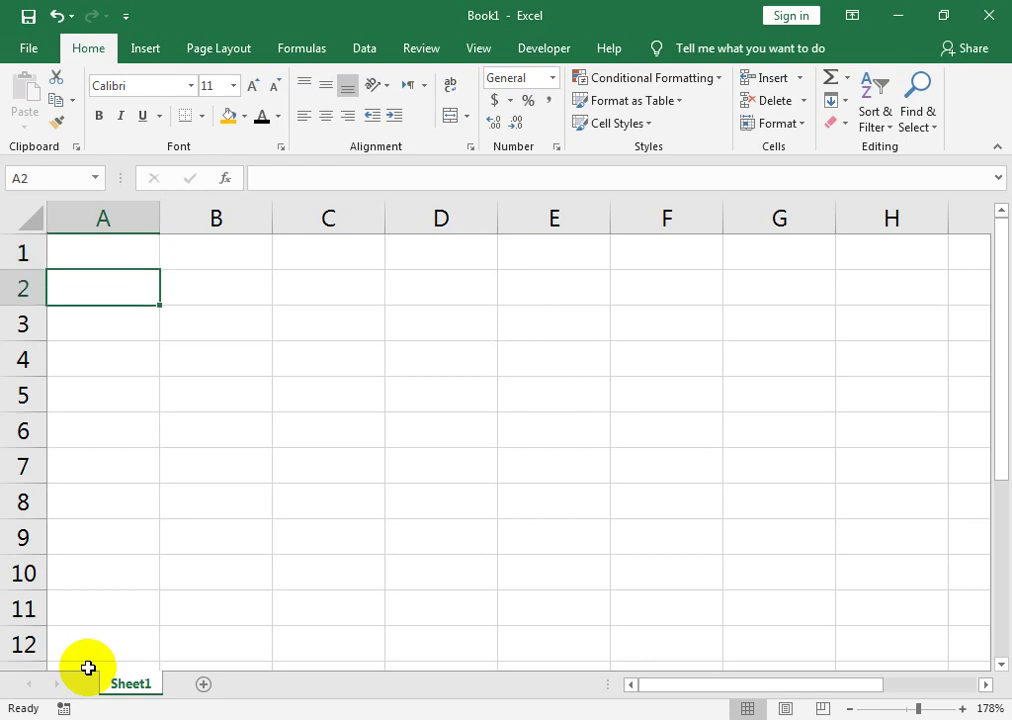
key(Right)
key(Down)
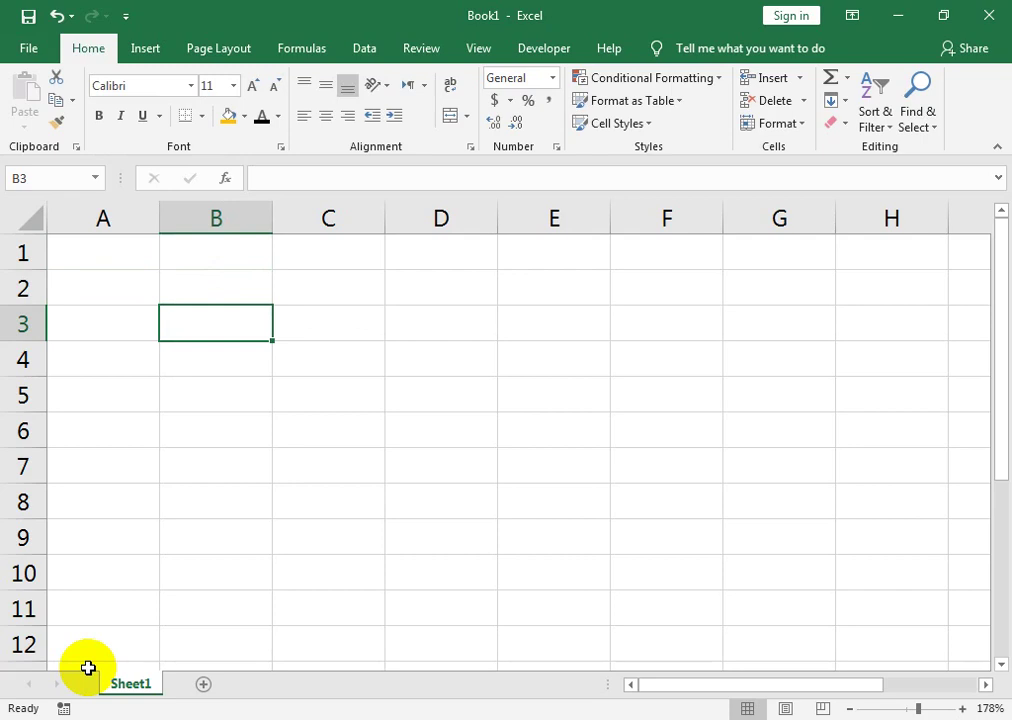
text(ASFASDF)
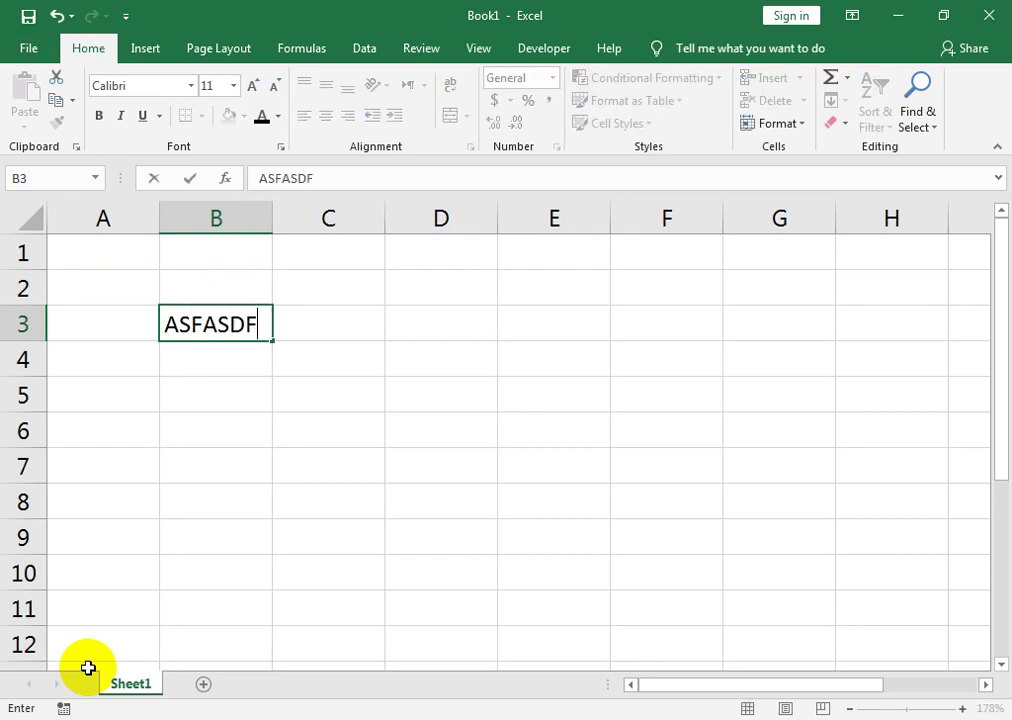
key(BackSpace)
key(BackSpace)
key(BackSpace)
key(BackSpace)
key(BackSpace)
key(BackSpace)
key(BackSpace)
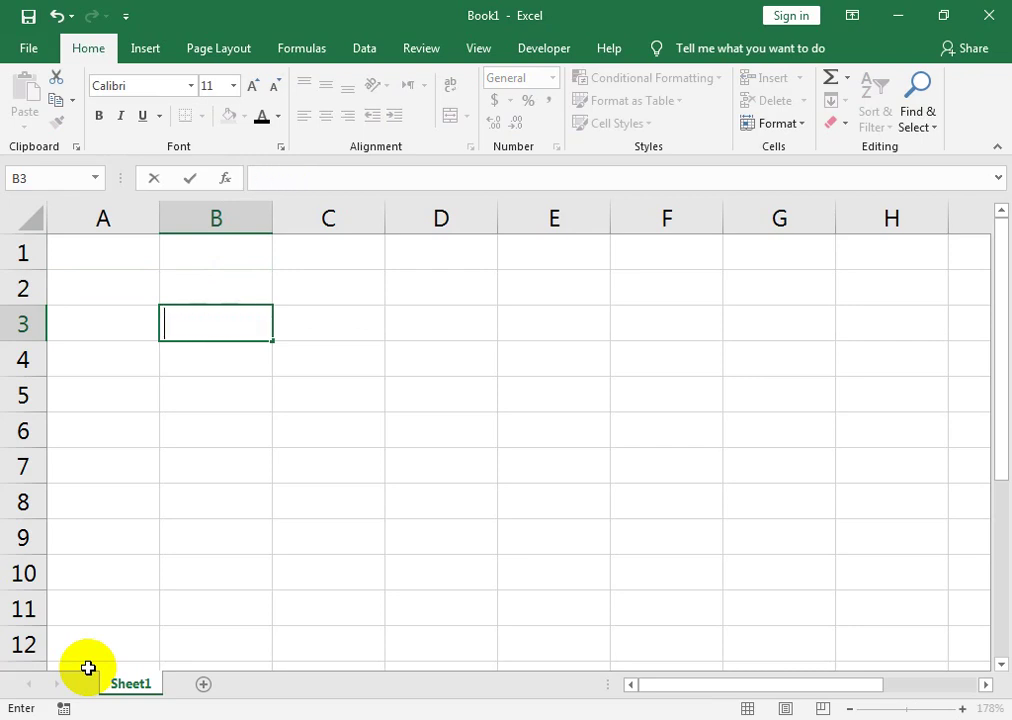
text(MONDAY)
key(Return)
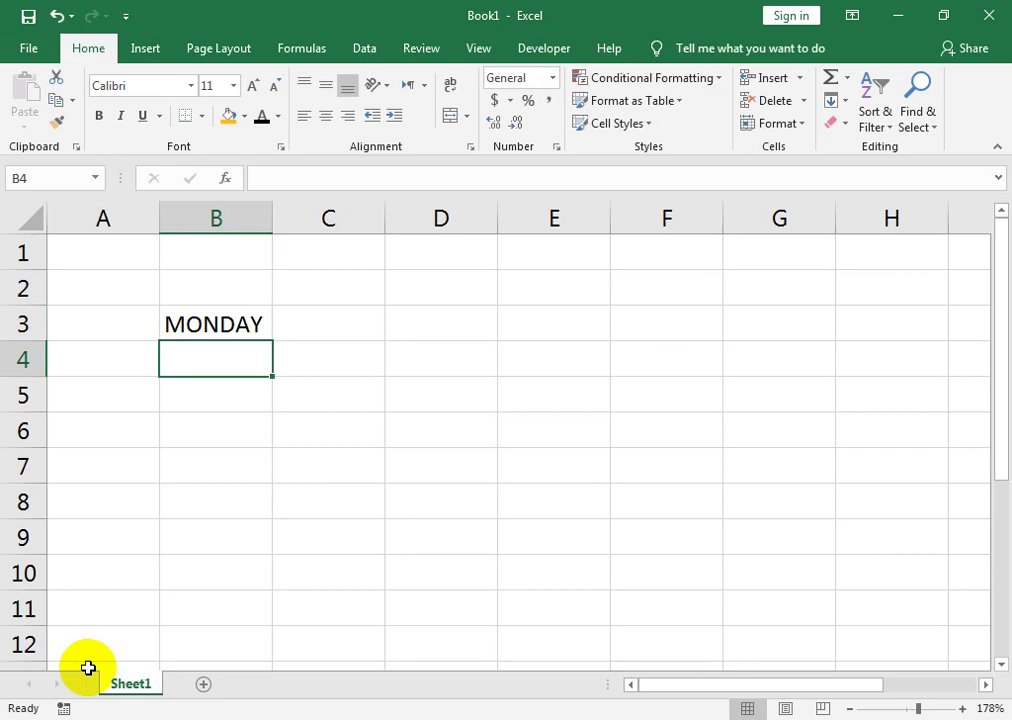
click(238, 328)
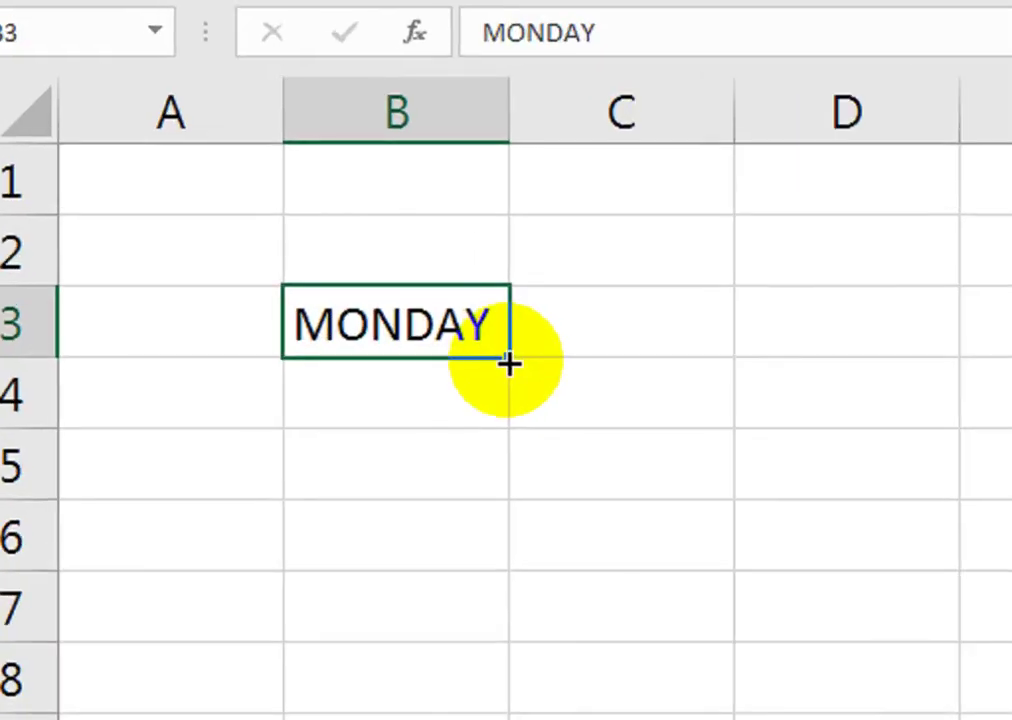
- Drag-fill MONDAY from B3 across B3:E10 and autofit columns B through E
mouse_move(272, 343)
mouse_down()
mouse_move(256, 608)
mouse_move(600, 588)
mouse_up()
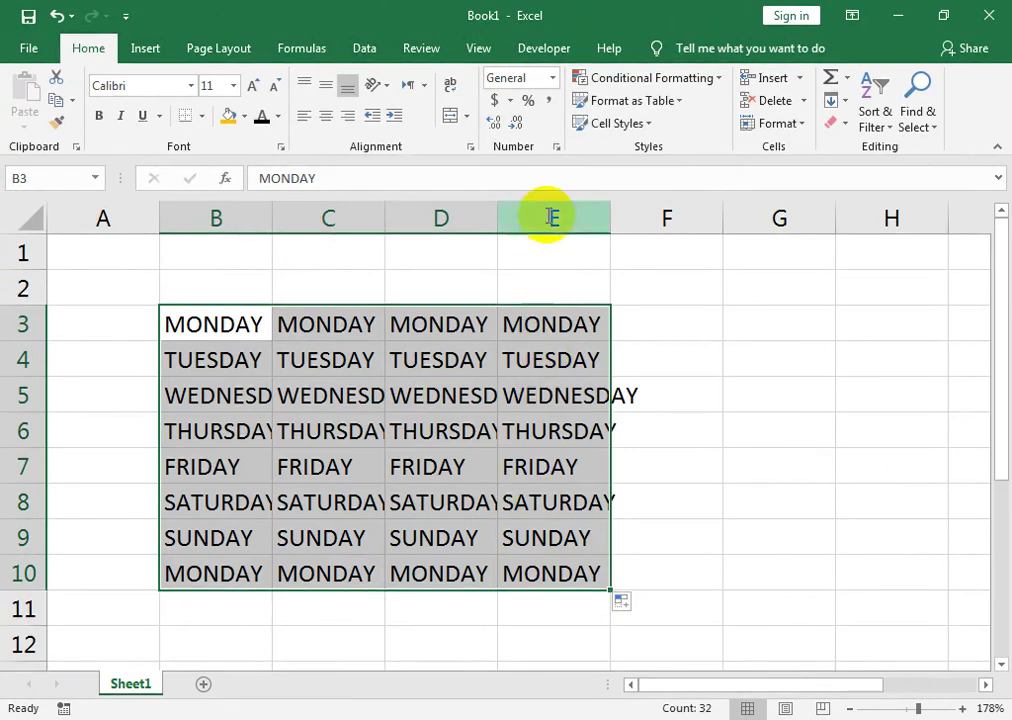
drag(226, 219, 528, 216)
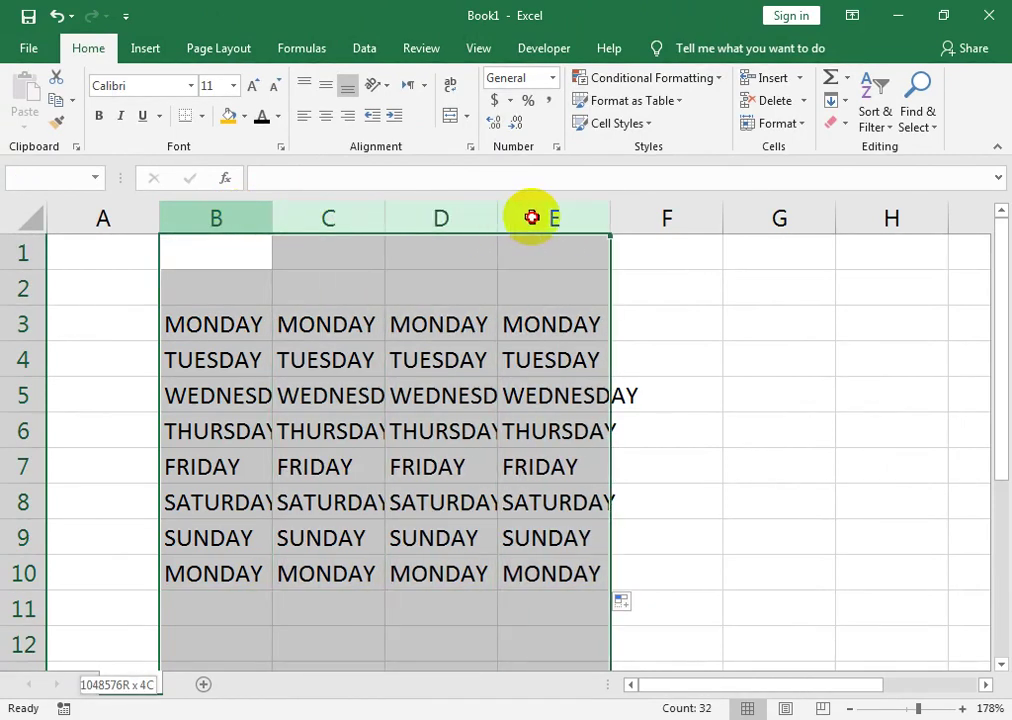
double_click(499, 218)
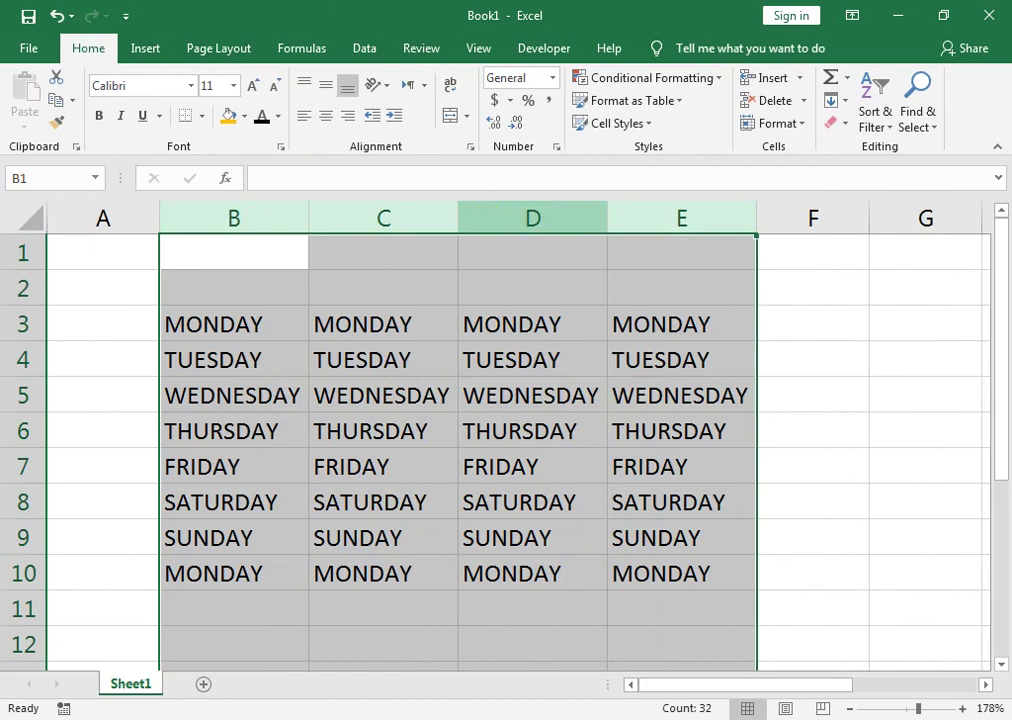
drag(233, 216, 658, 221)
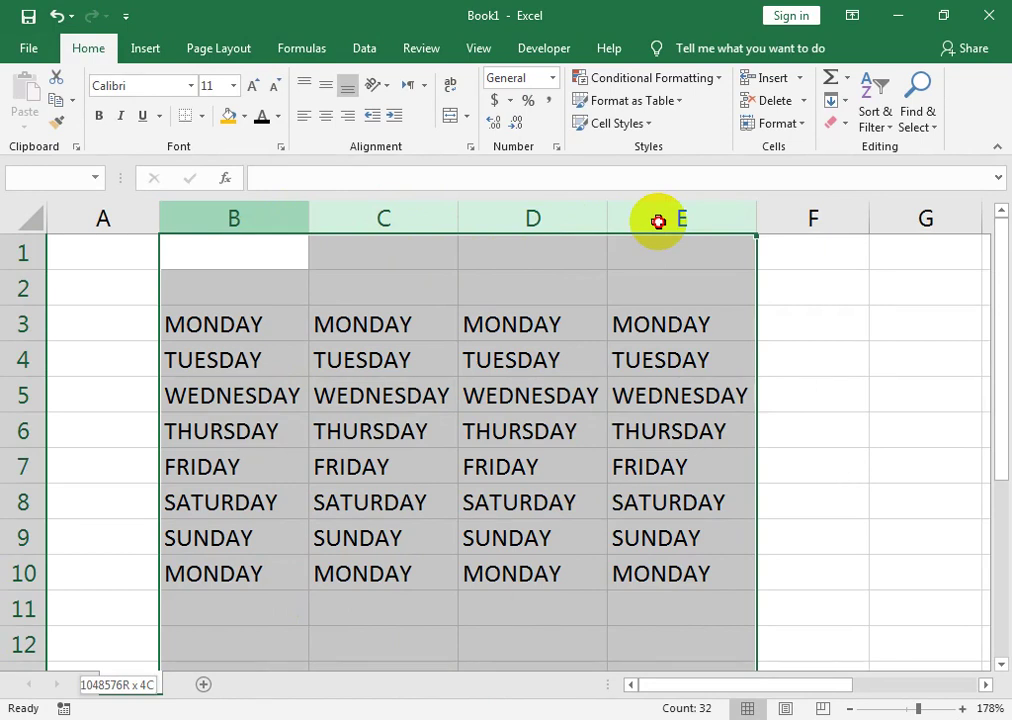
drag(658, 221, 656, 248)
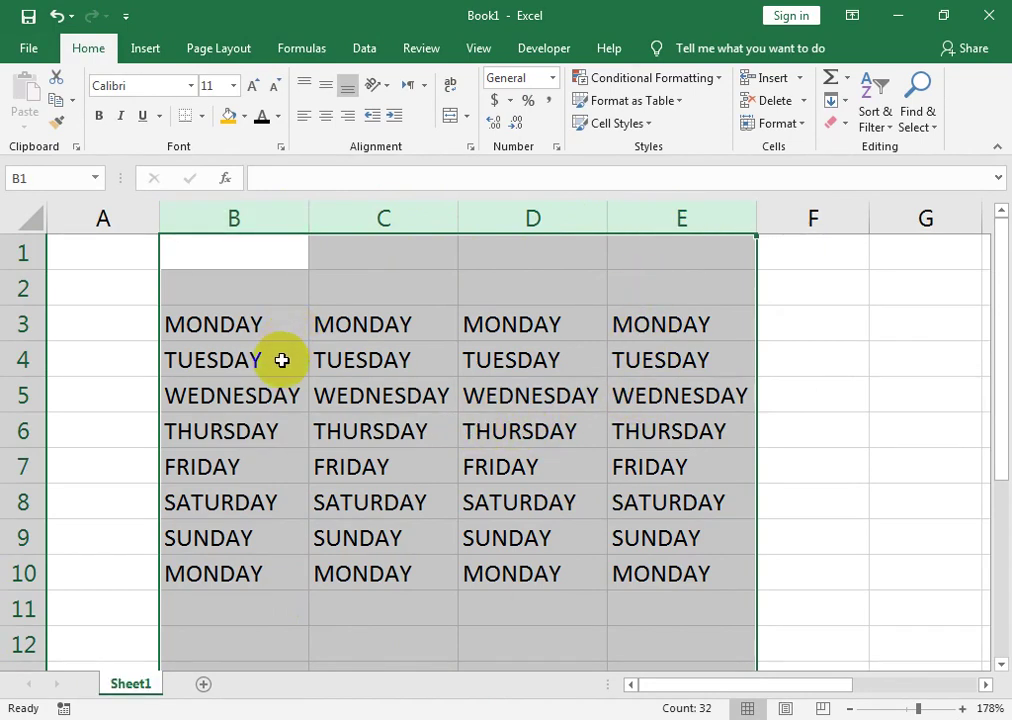
click(259, 331)
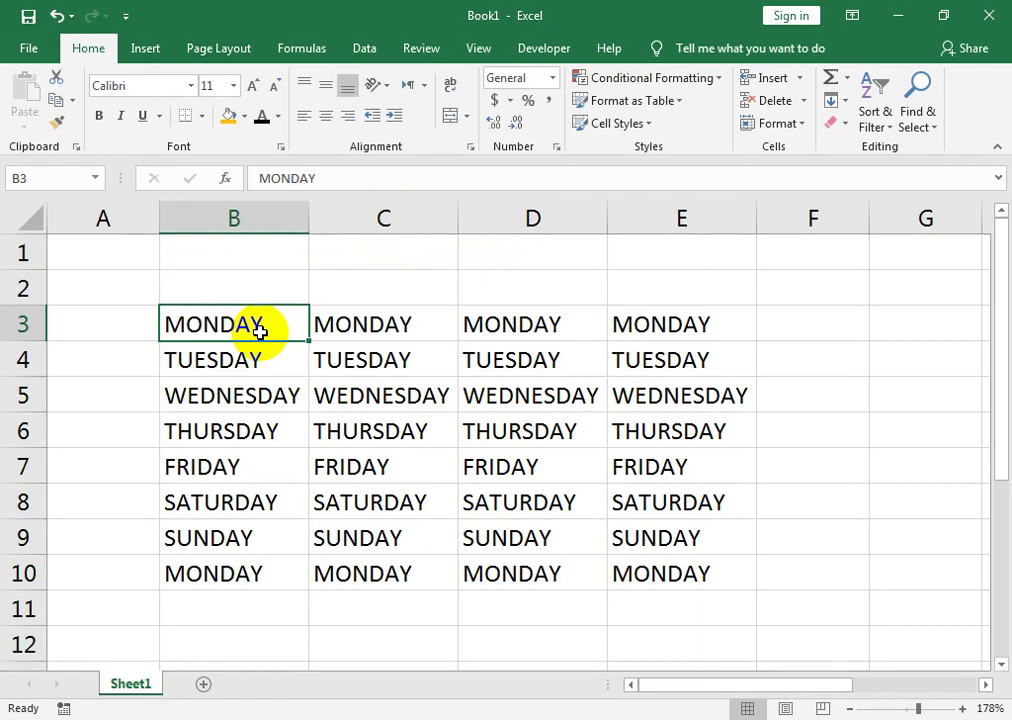
- Jump to the sheet's far edges with Ctrl+arrow keys, then reselect B3
key(ctrl+Down)
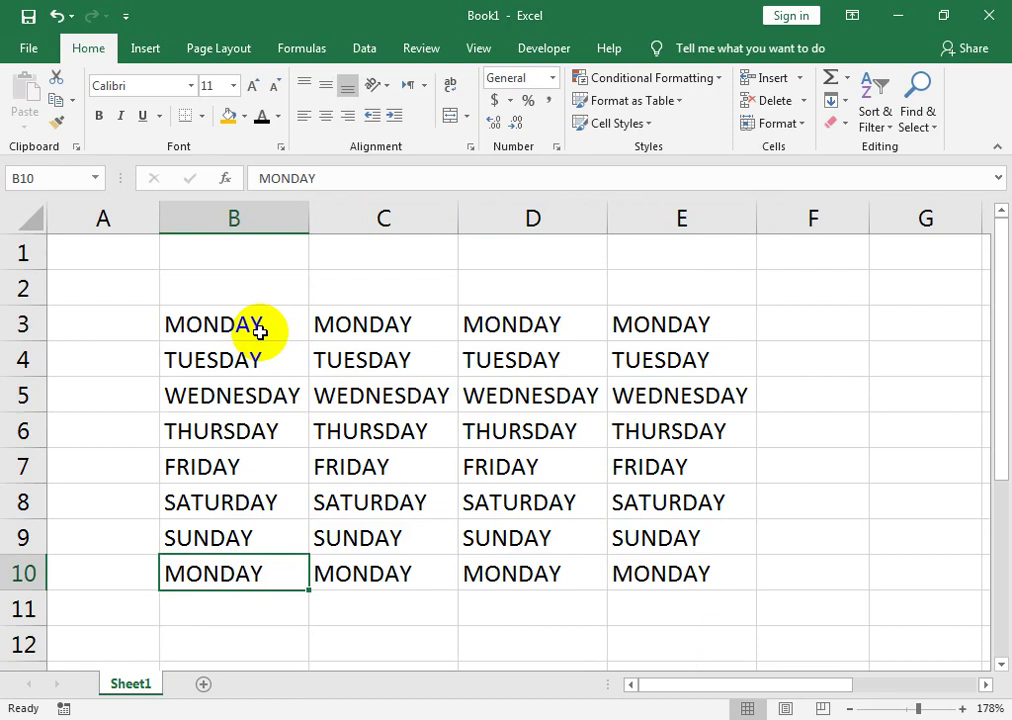
key(Up)
key(Up)
key(Up)
key(Up)
key(Up)
key(Up)
key(Up)
key(Up)
key(Up)
key(Left)
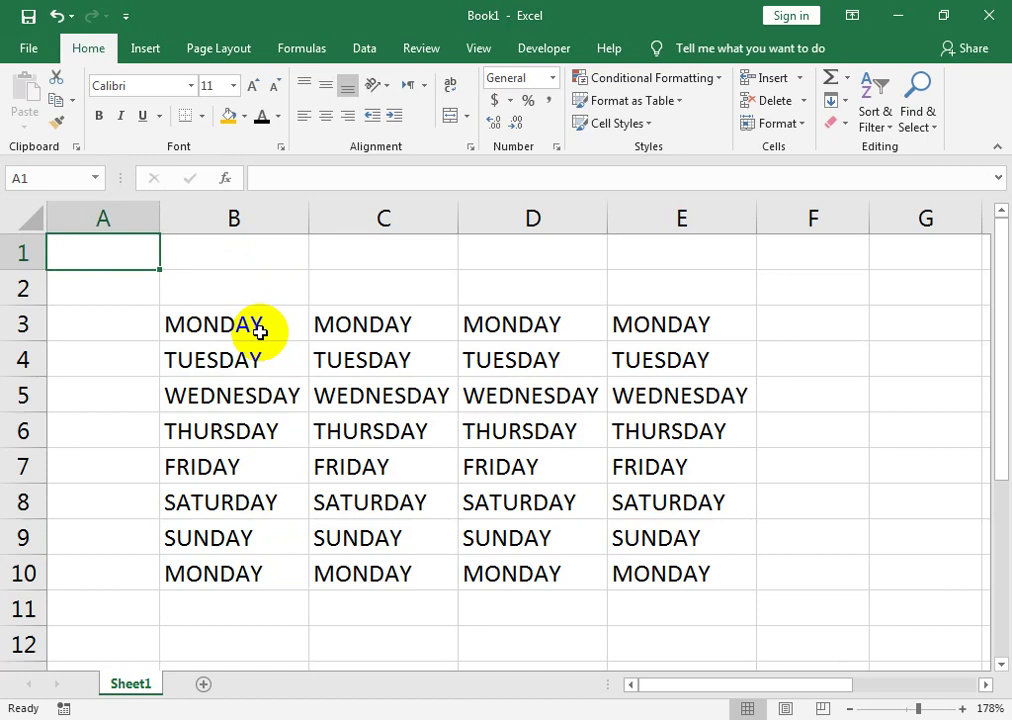
key(ctrl+Right)
key(ctrl+Left)
key(ctrl+Down)
key(ctrl+Up)
click(259, 332)
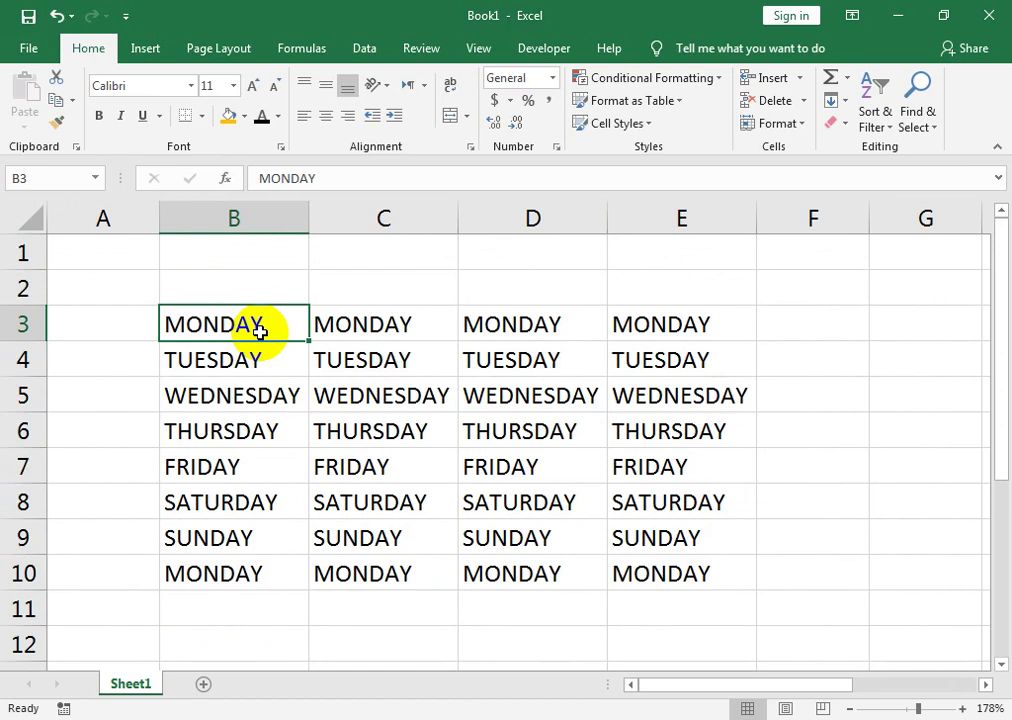
- Jump between the corners of the day table B3:E10 using Ctrl+arrow keys
key(ctrl+Down)
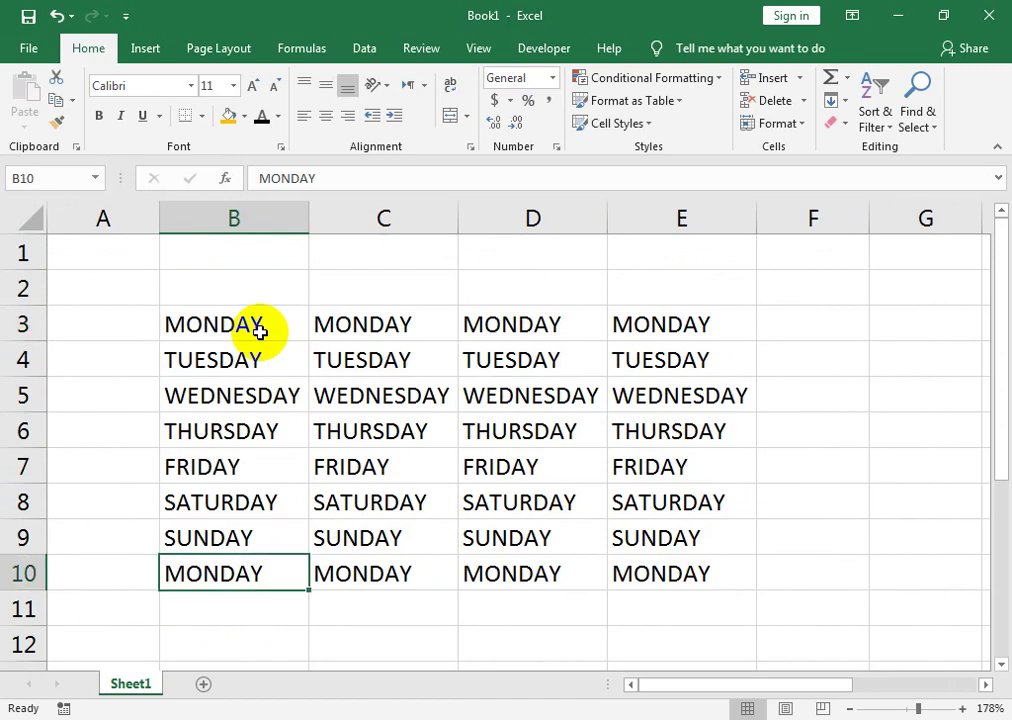
key(ctrl+Right)
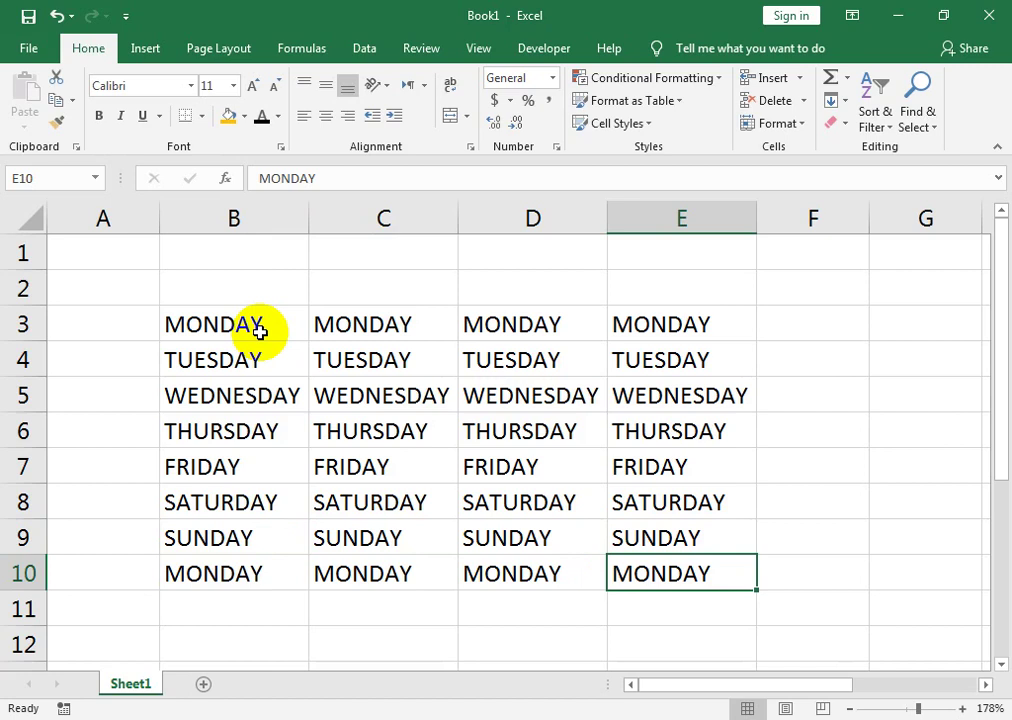
key(ctrl+Up)
key(ctrl+Left)
key(ctrl+Right)
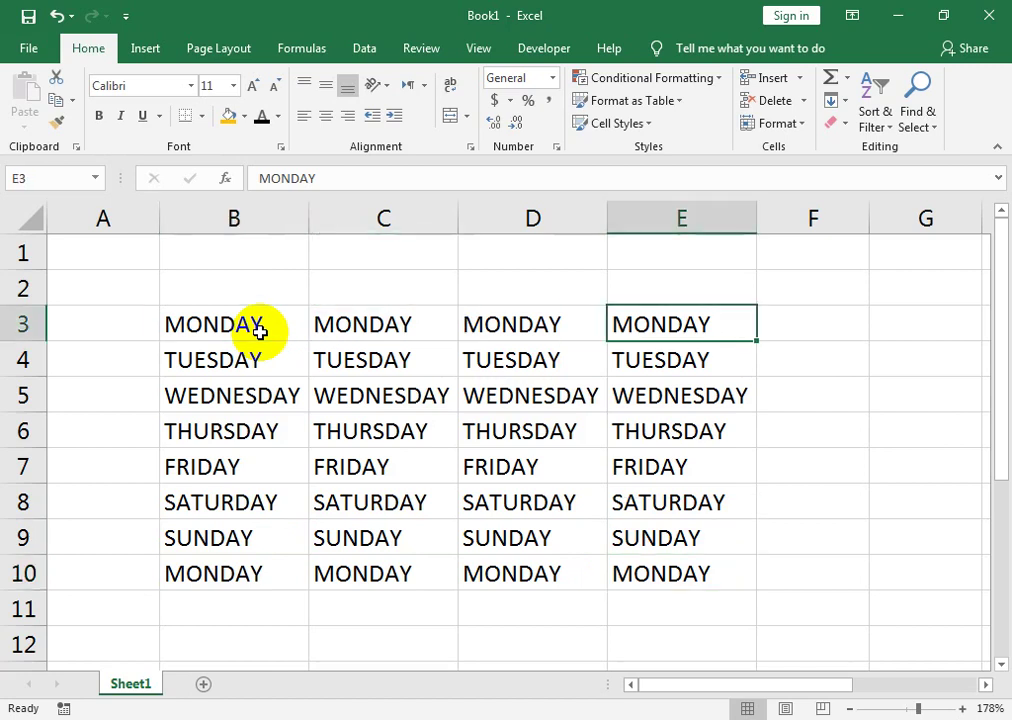
key(ctrl+Down)
key(ctrl+Left)
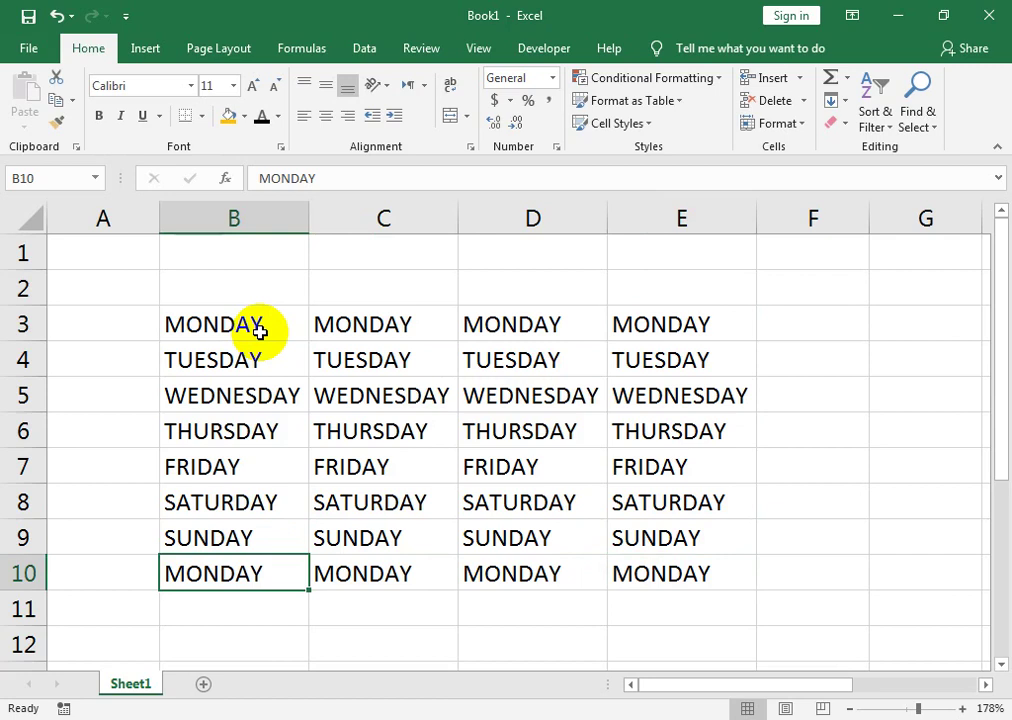
key(ctrl+Up)
key(ctrl+Right)
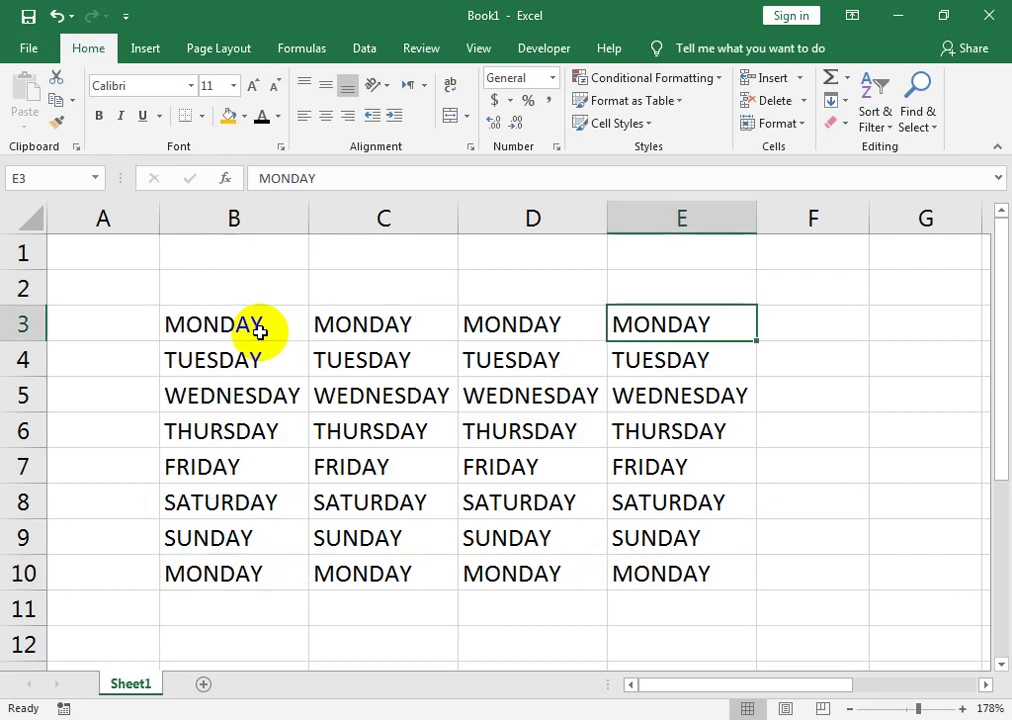
key(ctrl+Left)
key(Left)
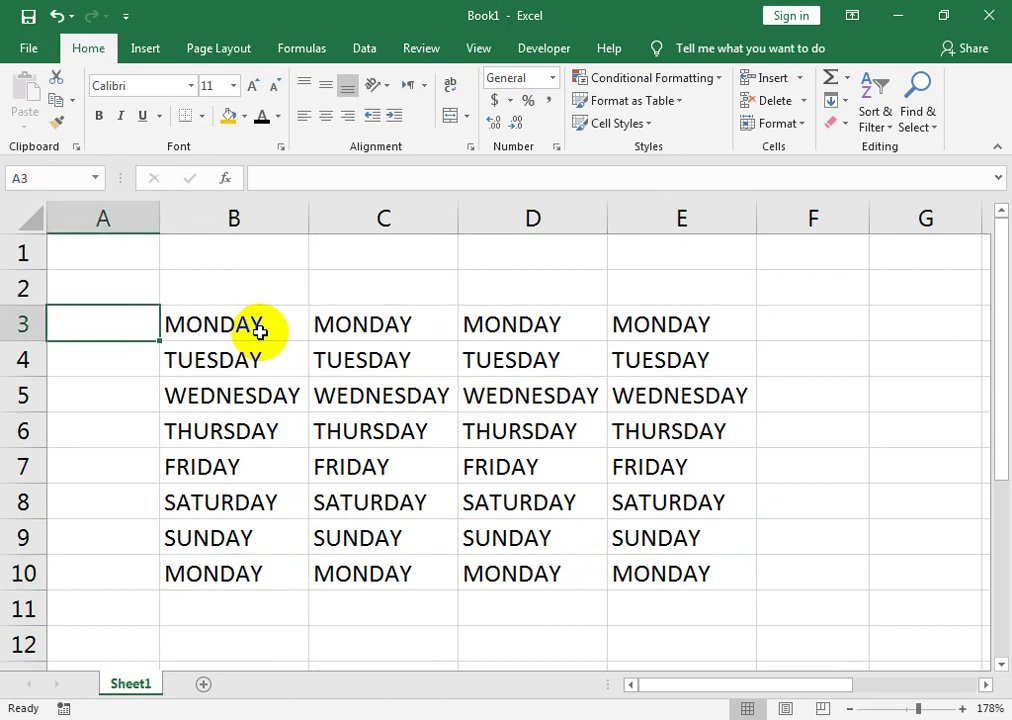
key(Right)
key(ctrl+Right)
key(ctrl+Left)
key(ctrl+Down)
key(ctrl+Up)
key(ctrl+Right)
key(ctrl+Left)
- Select the day list B3:B10 with Ctrl+Shift+Down and add a new blank Sheet2
key(ctrl+Down)
key(ctrl+Up)
key(Up)
key(Down)
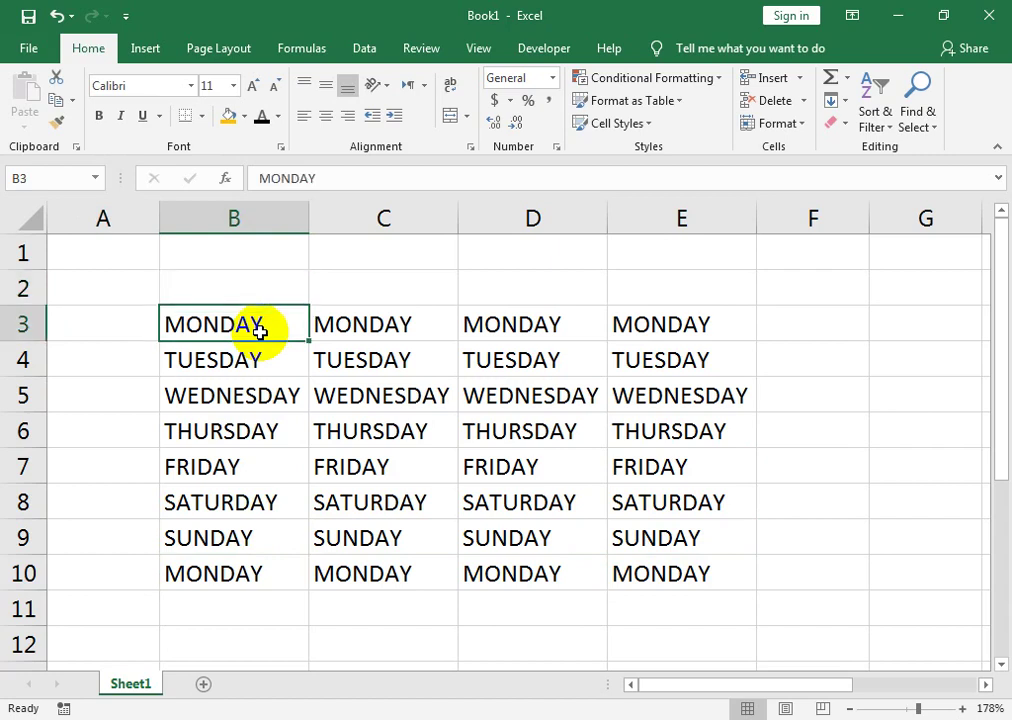
key(ctrl+Down)
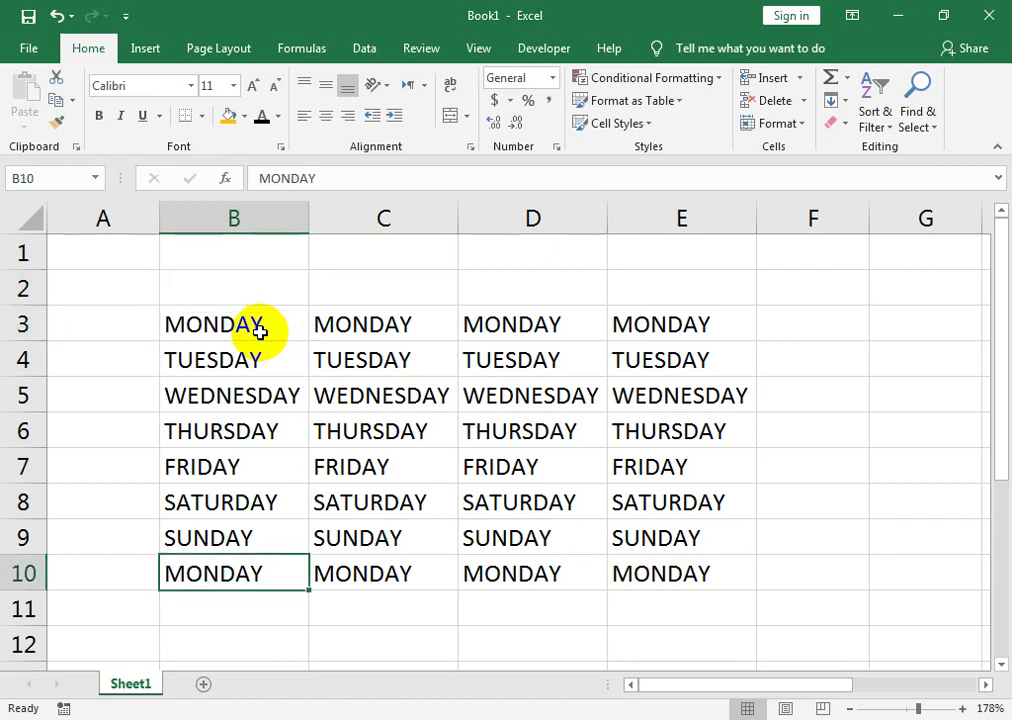
key(ctrl+Up)
key(Up)
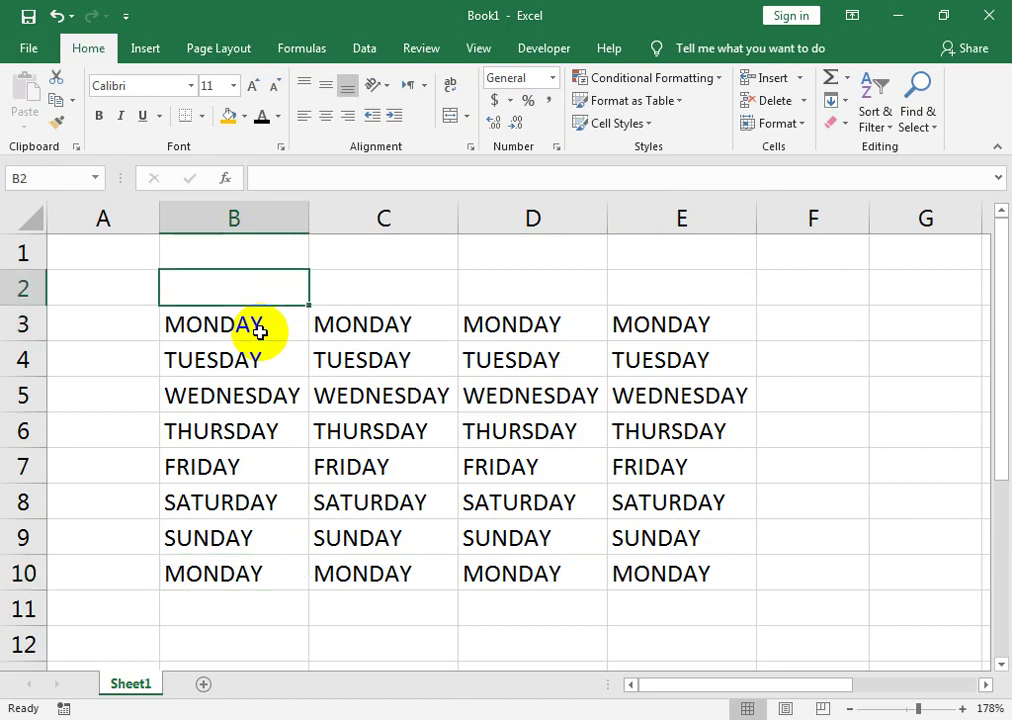
key(Down)
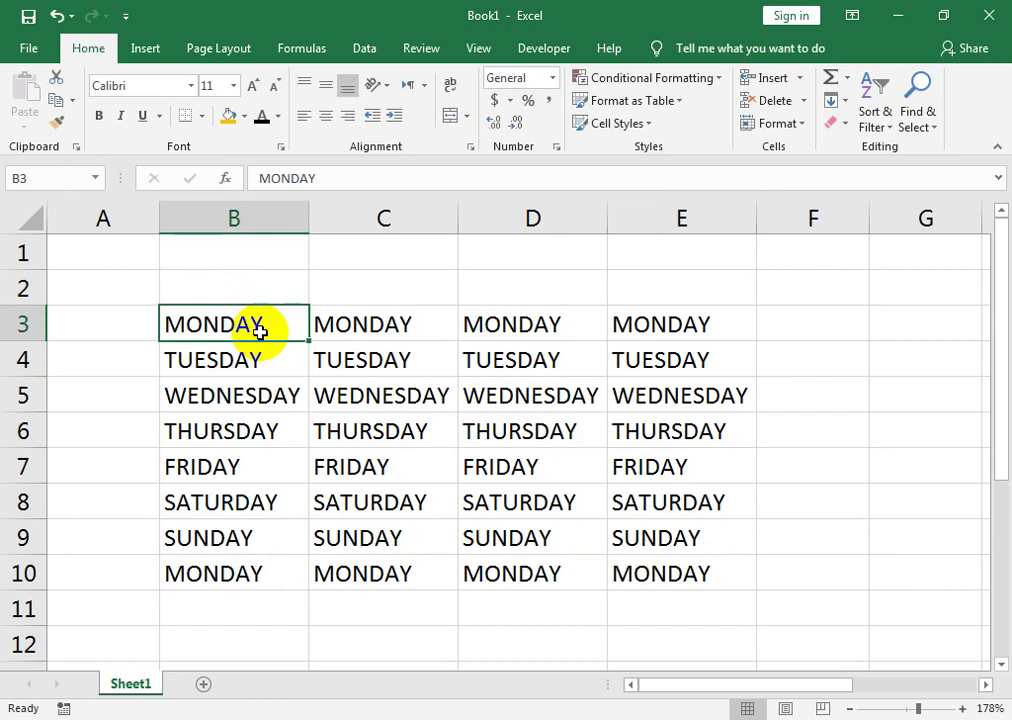
key(ctrl+shift+Down)
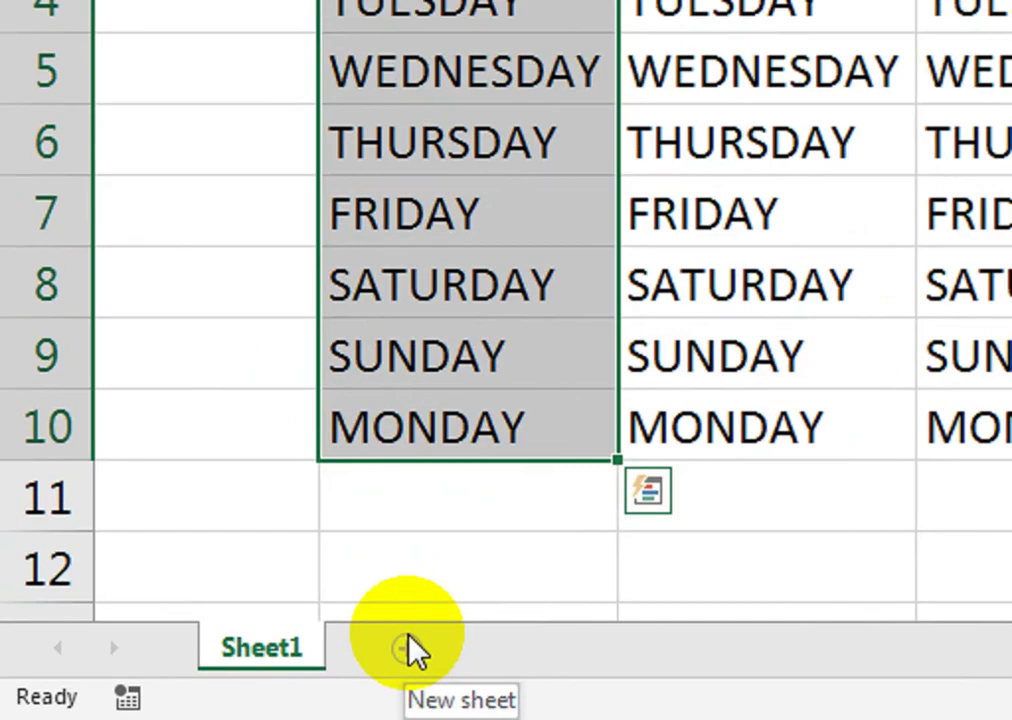
click(203, 684)
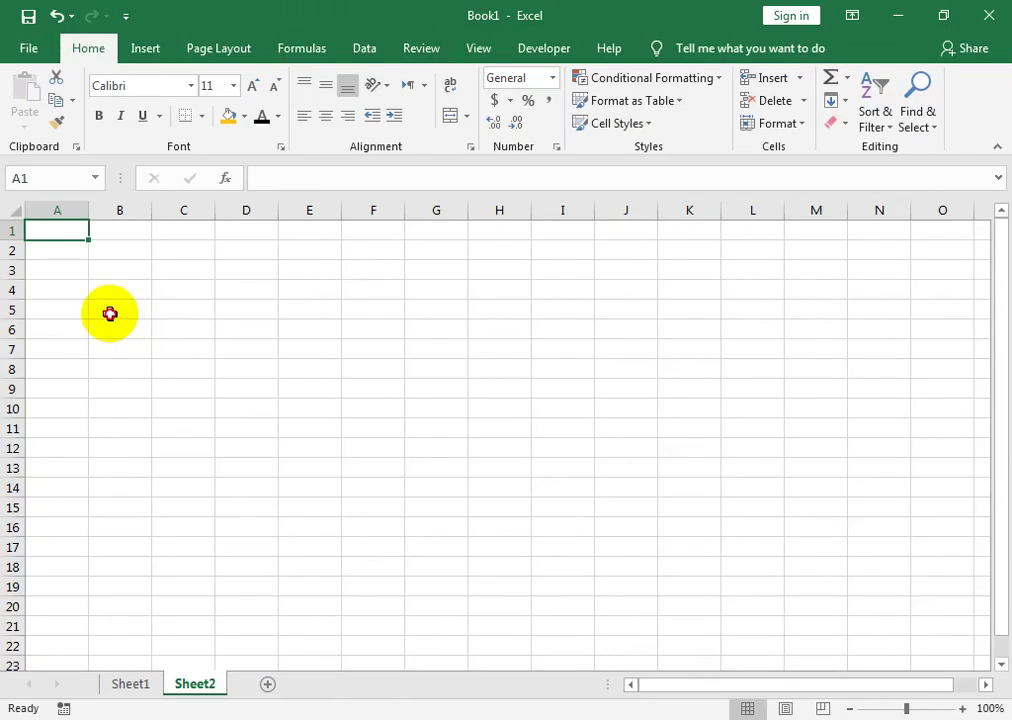
- Zoom Sheet2 to 256% and enter row 3 values, with 87 in C3 and 100 in D3
click(108, 313)
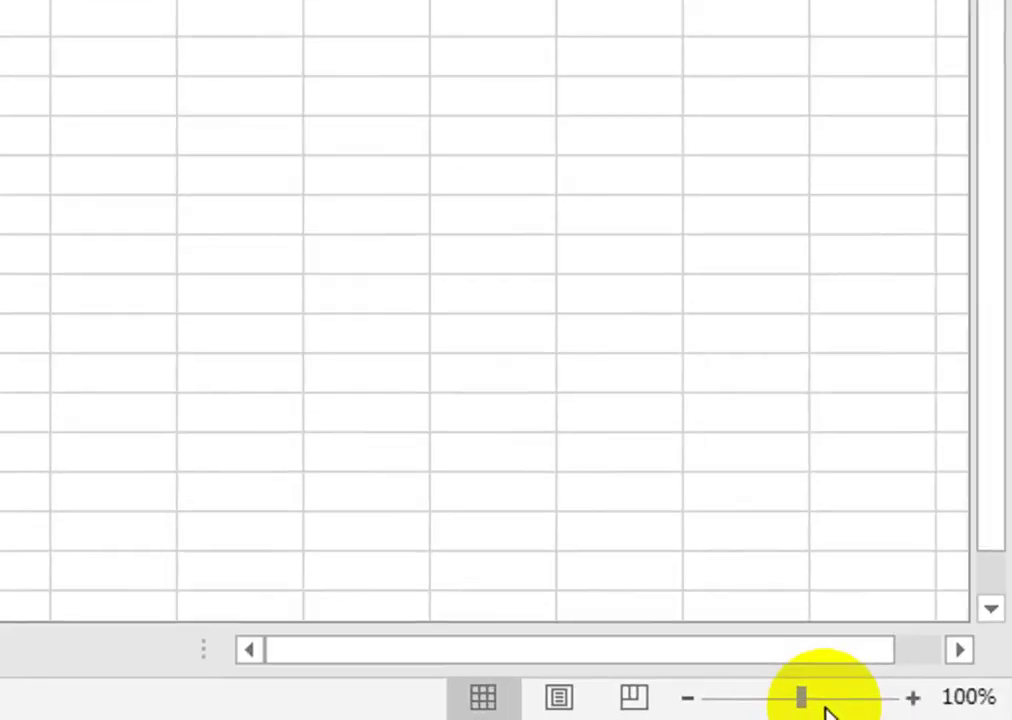
click(928, 711)
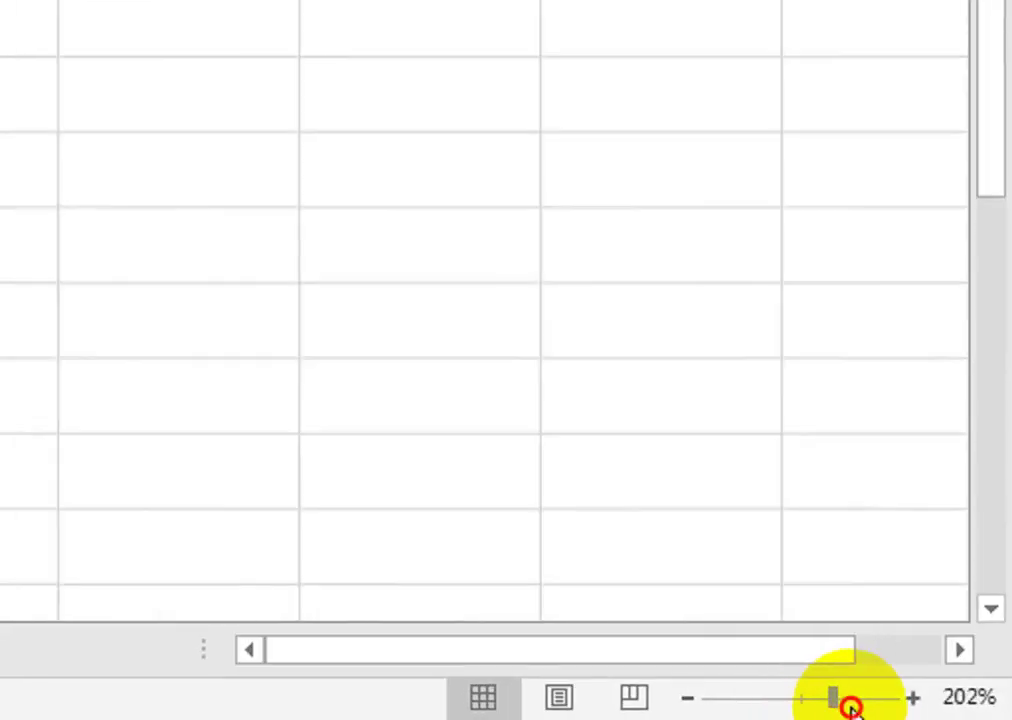
drag(849, 706, 868, 707)
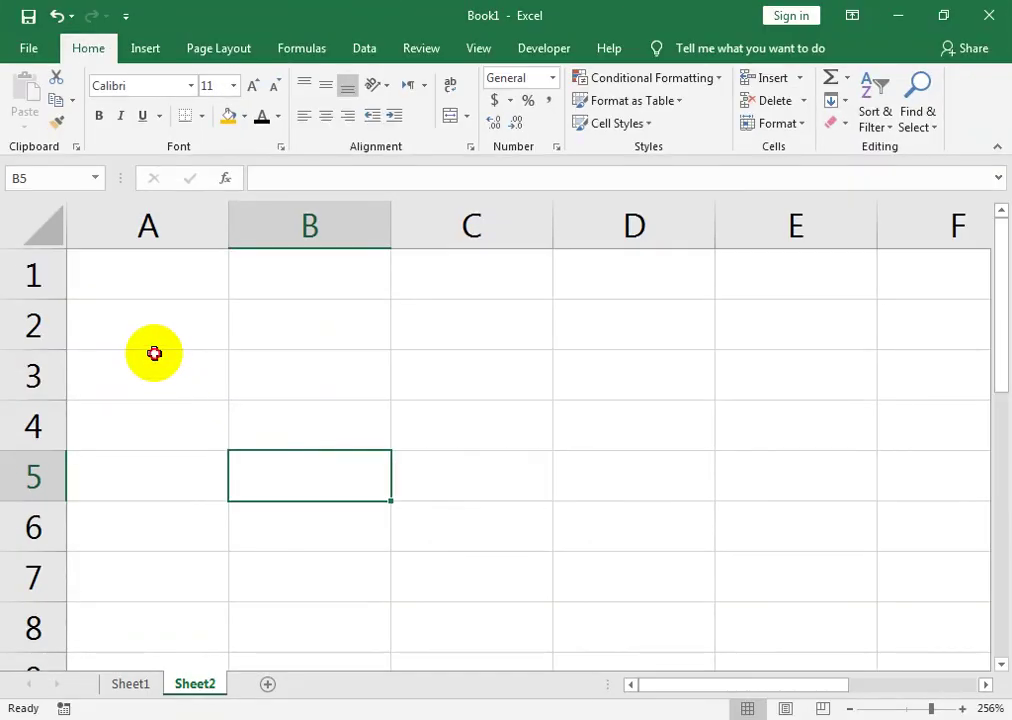
click(154, 353)
text(4	5	87	9)
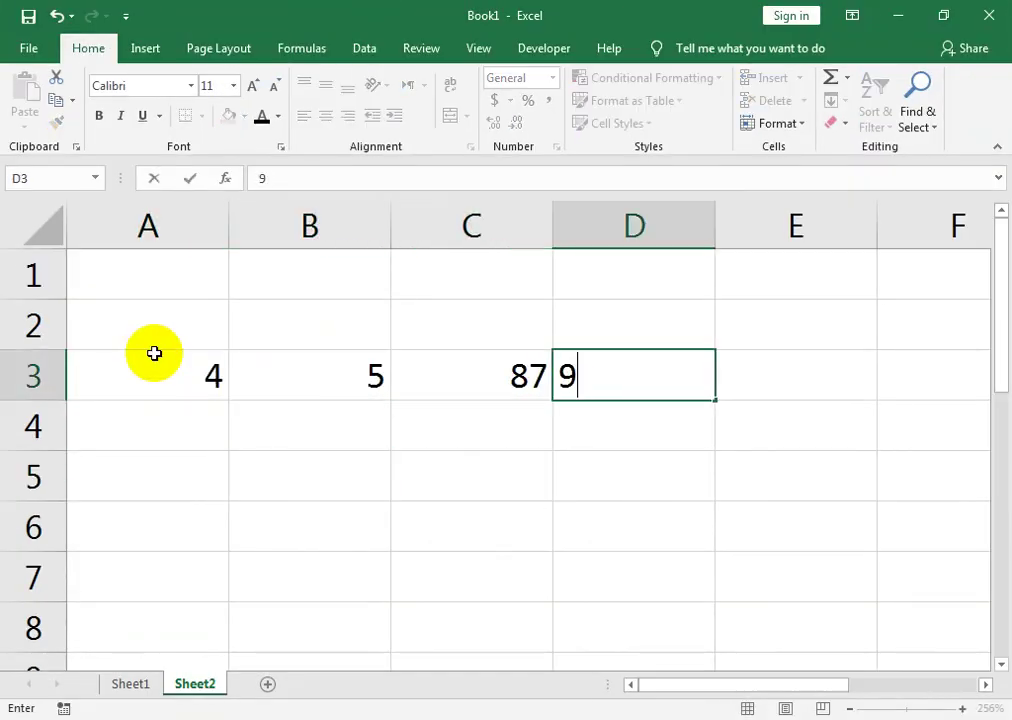
key(Tab)
key(Left)
text(100)
- Correct A3 to 54 and B3 to 87
click(154, 353)
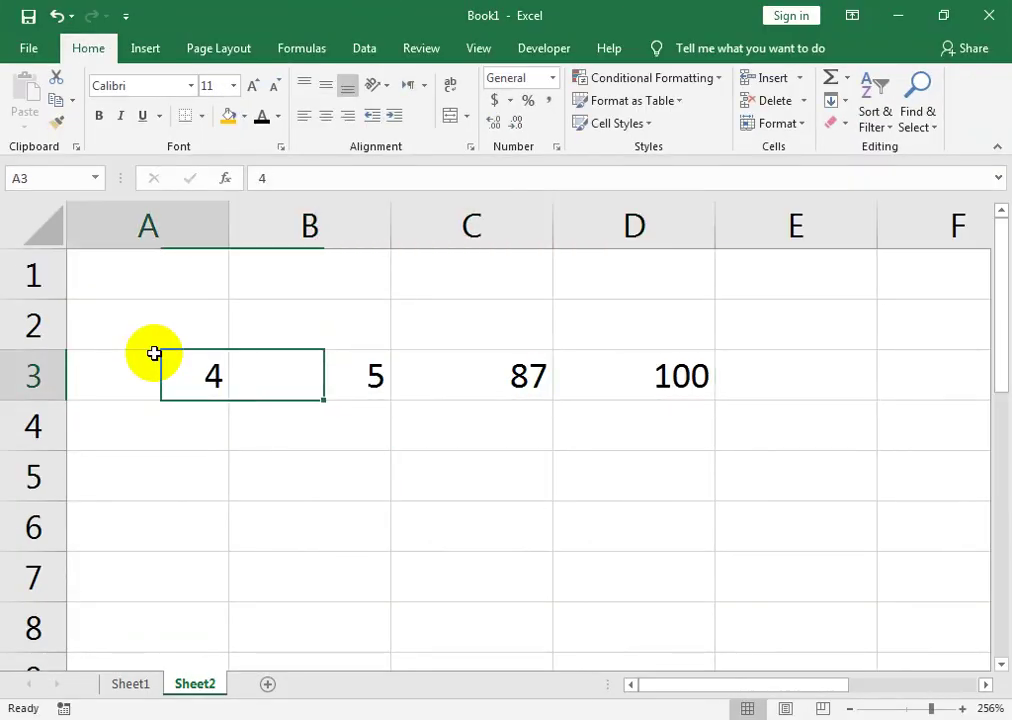
text(54)
key(Tab)
text(87)
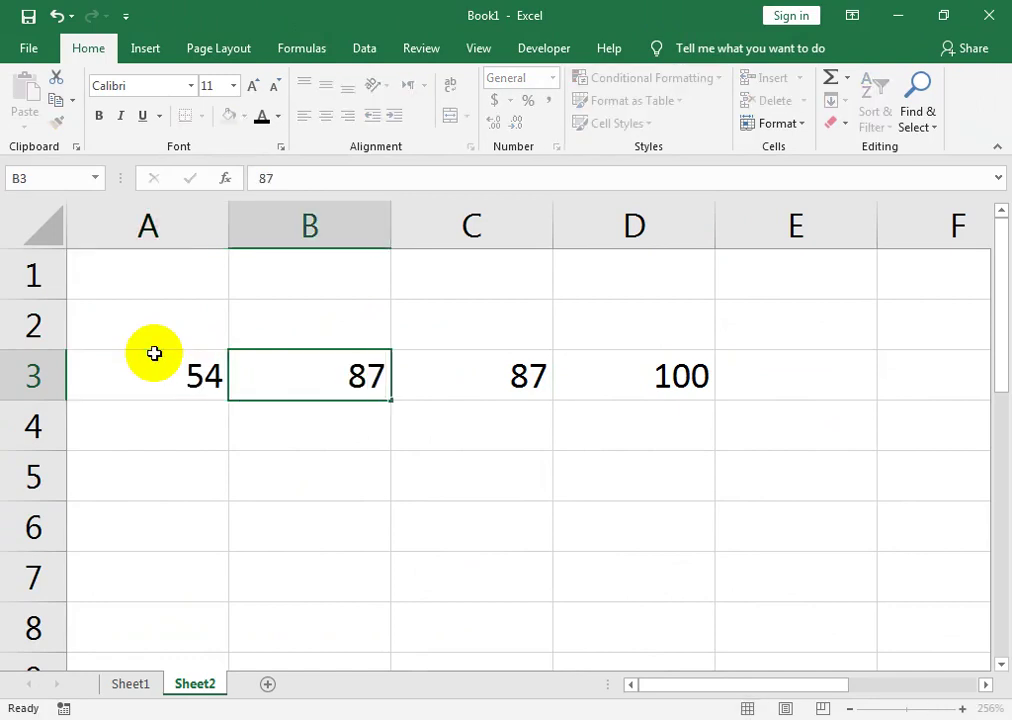
key(Tab)
key(Down)
key(Left)
key(Left)
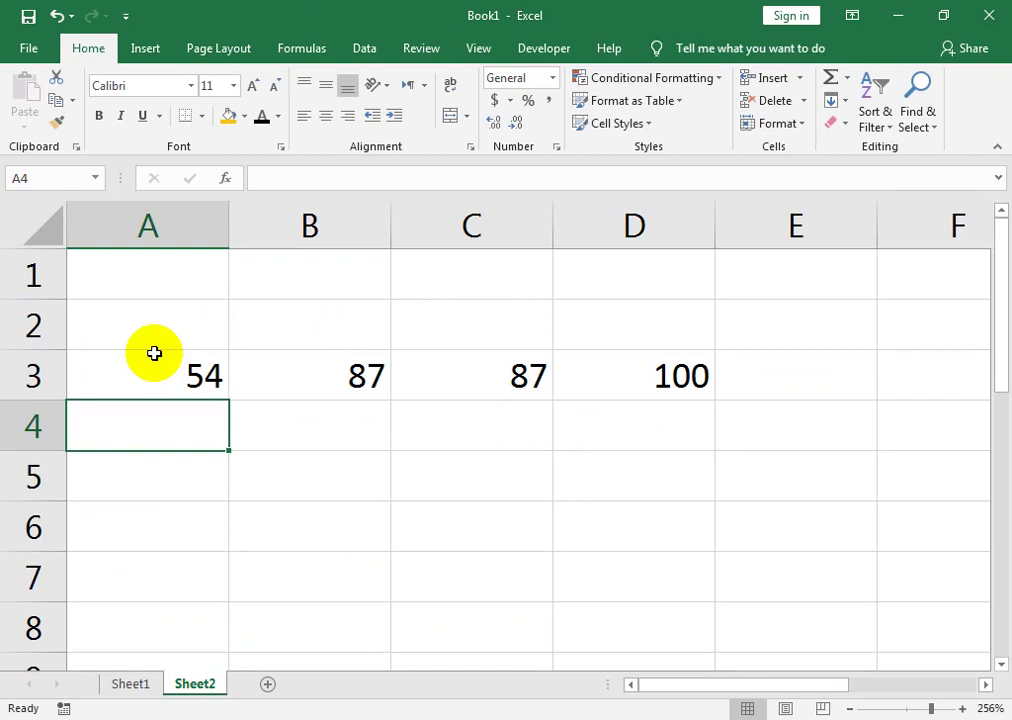
- Fill the A3:D3 values 54, 87, 87, 100 down through row 7
drag(154, 353, 697, 396)
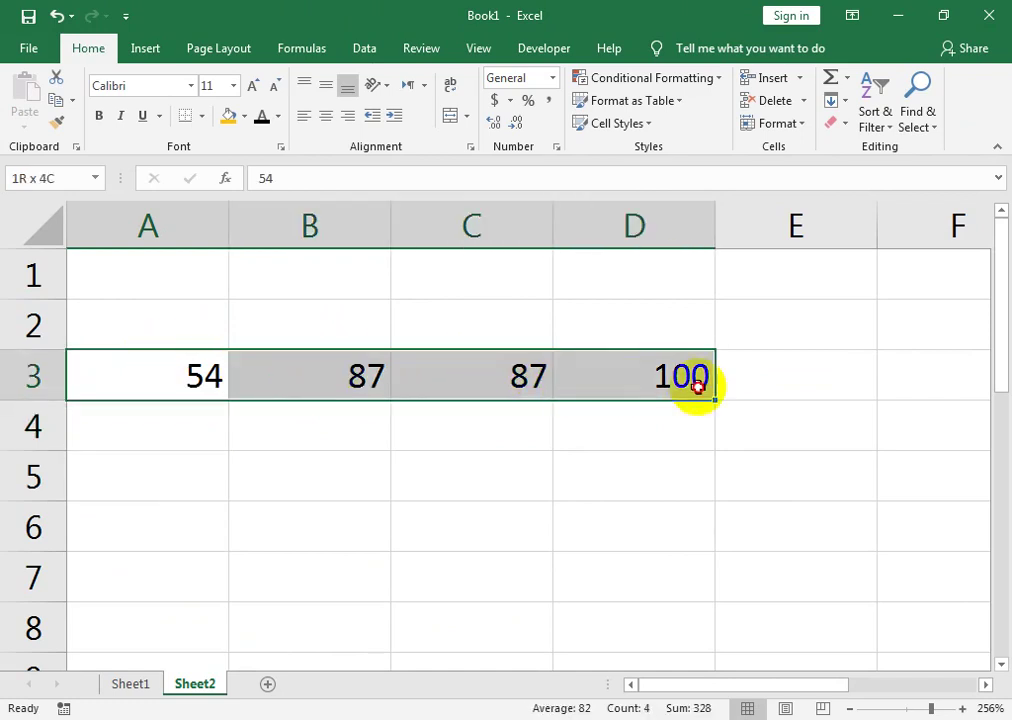
drag(716, 399, 718, 588)
click(327, 483)
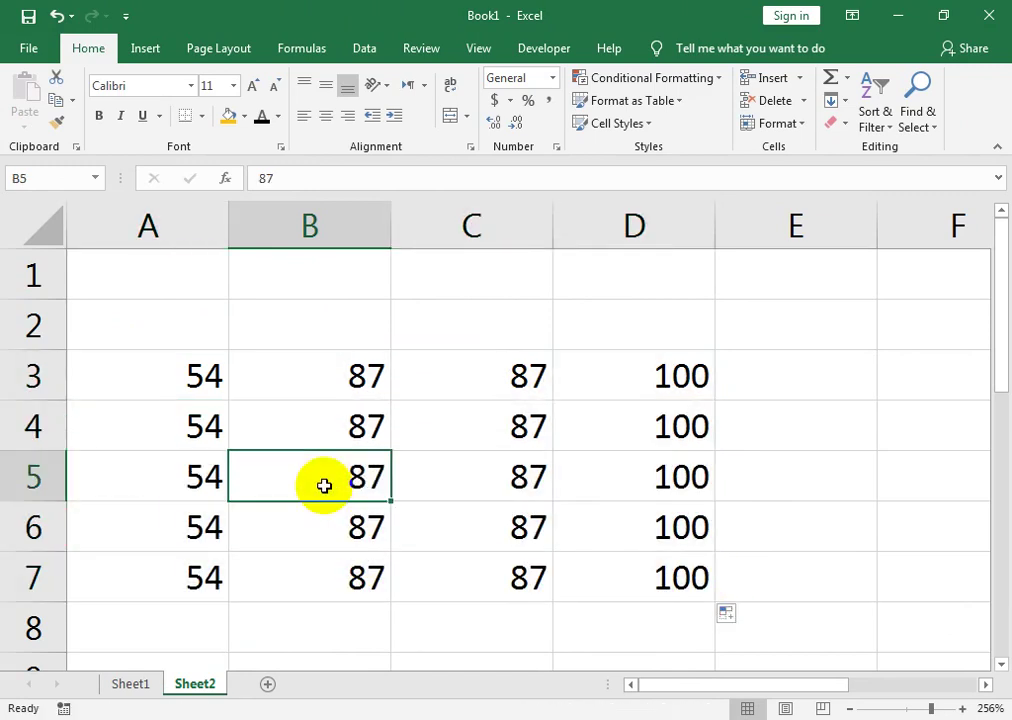
- Change B5 to 100 and A5 to 200
text(100)
key(Left)
text(200)
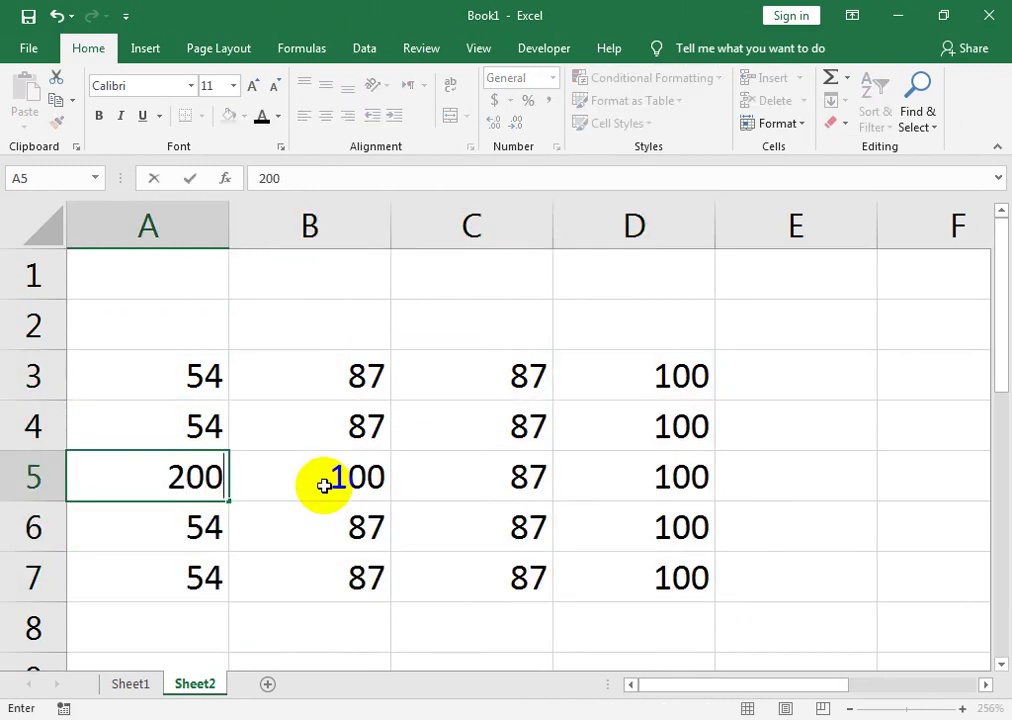
key(Right)
key(Right)
key(Right)
key(Right)
- Enter =SUM(A3:D3) in E3 to total row 3, giving 328
key(Up)
key(Up)
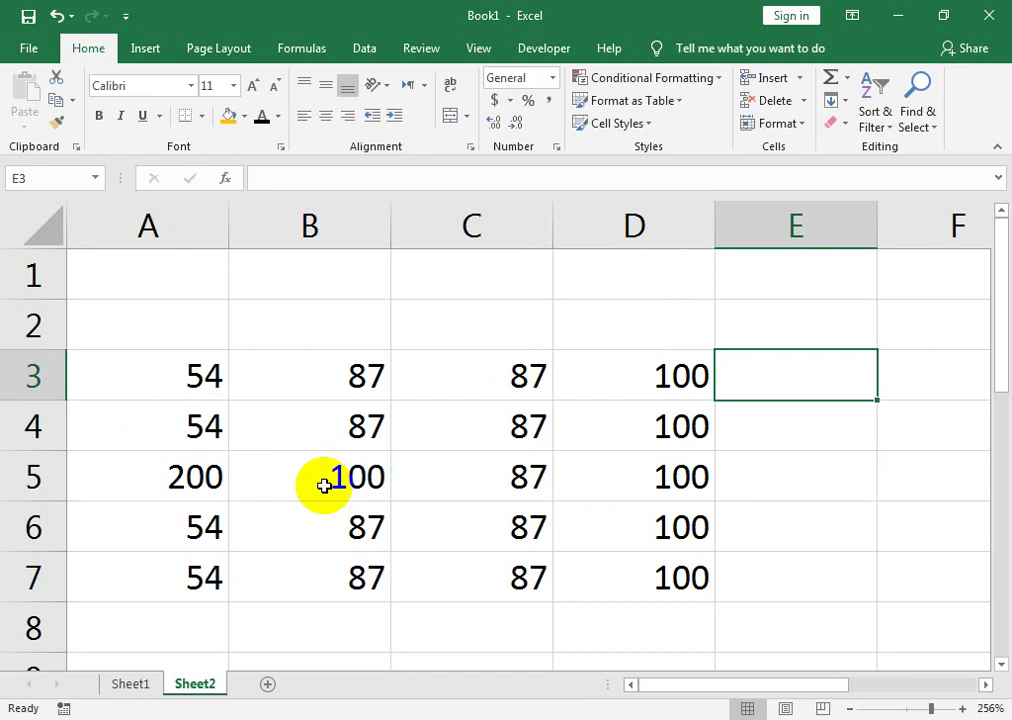
text(=SUM()
key(Left)
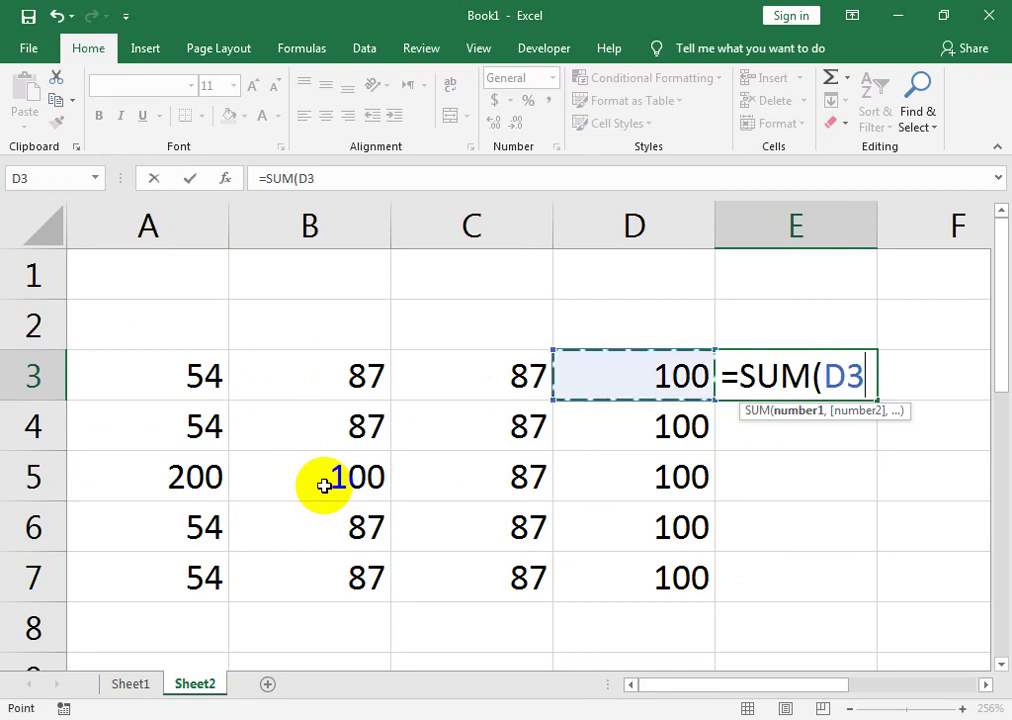
key(shift+Left)
key(shift+Left)
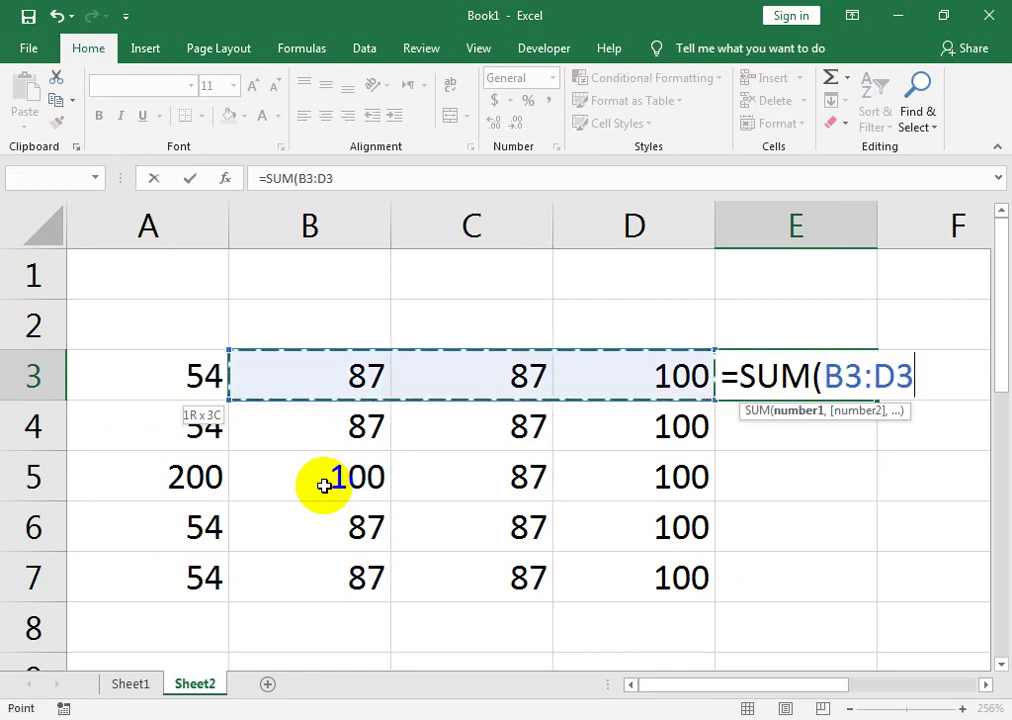
key(shift+Left)
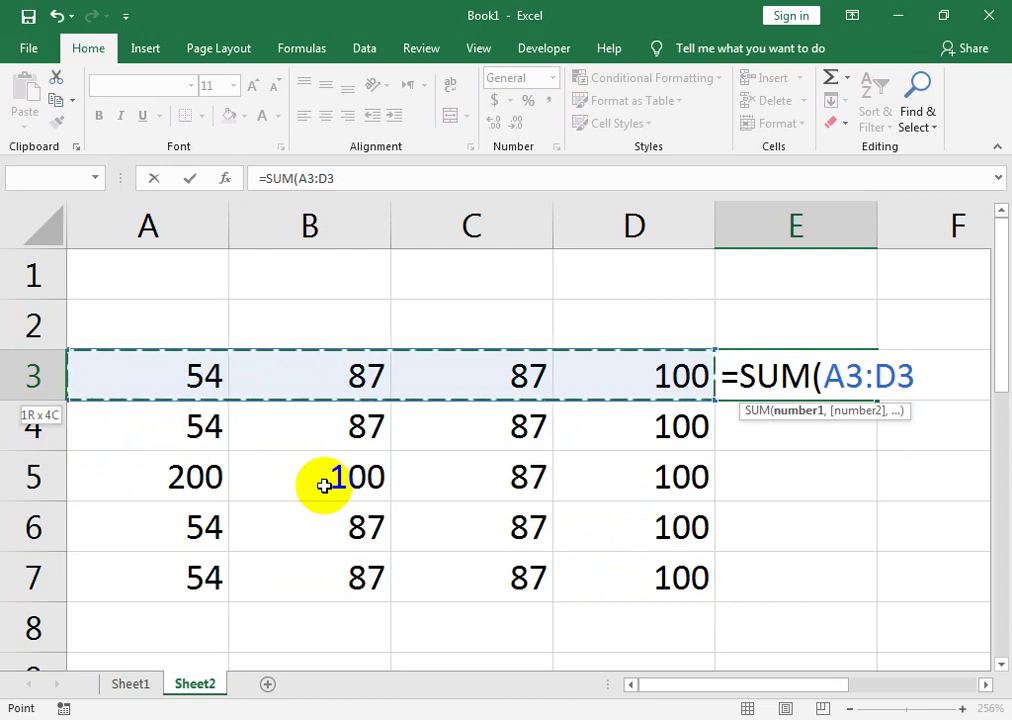
text())
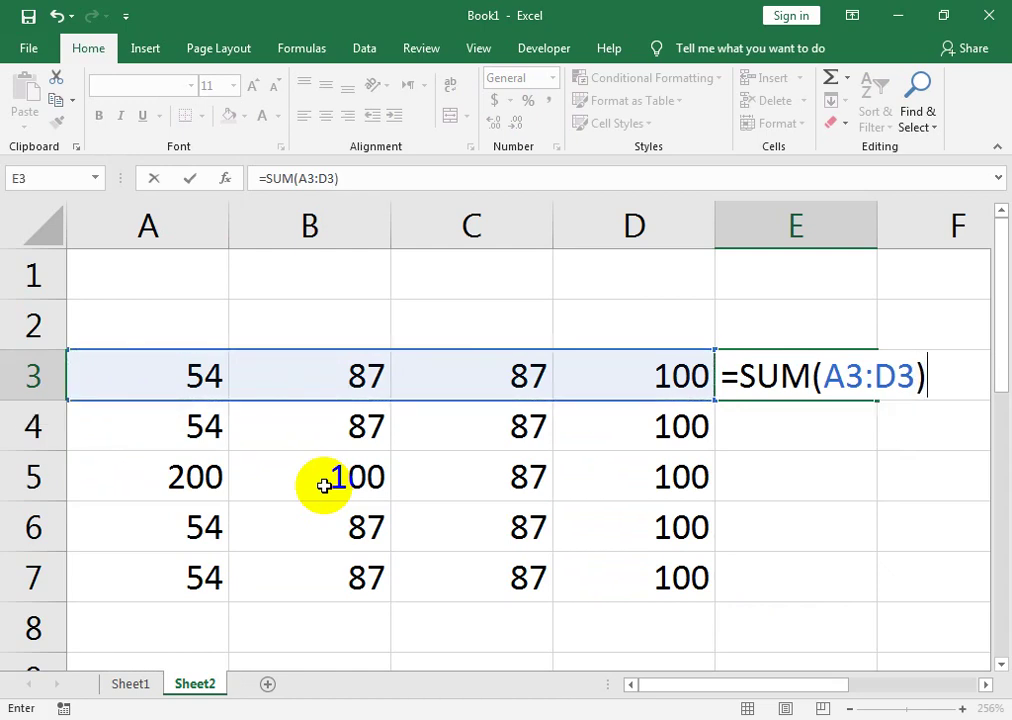
key(Return)
key(Up)
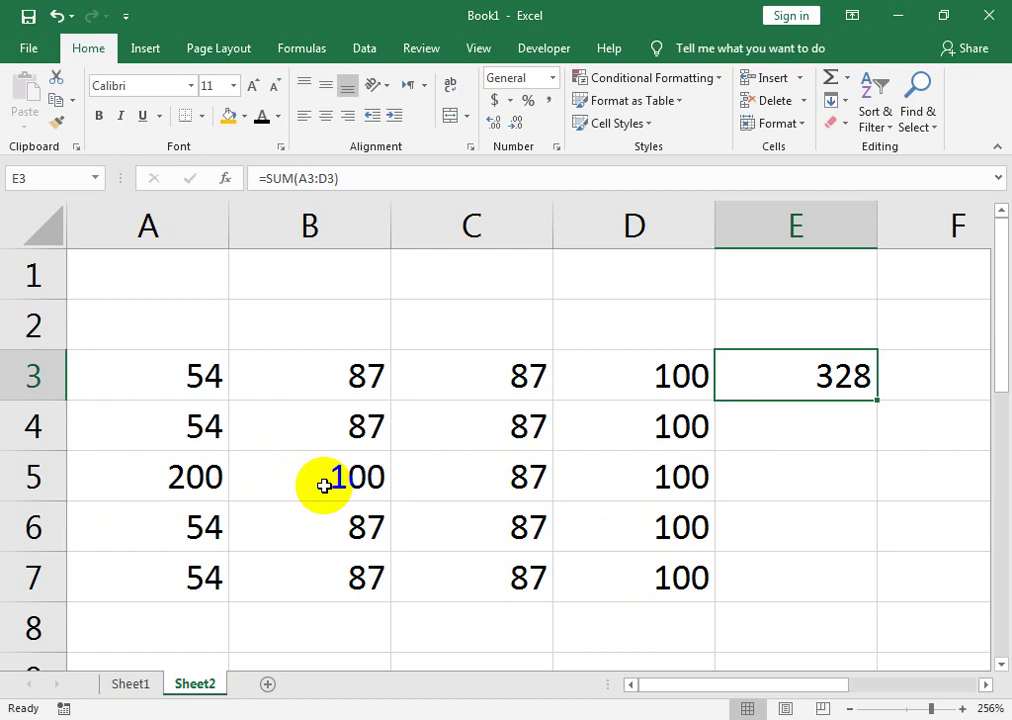
key(Down)
key(Down)
key(Down)
key(Down)
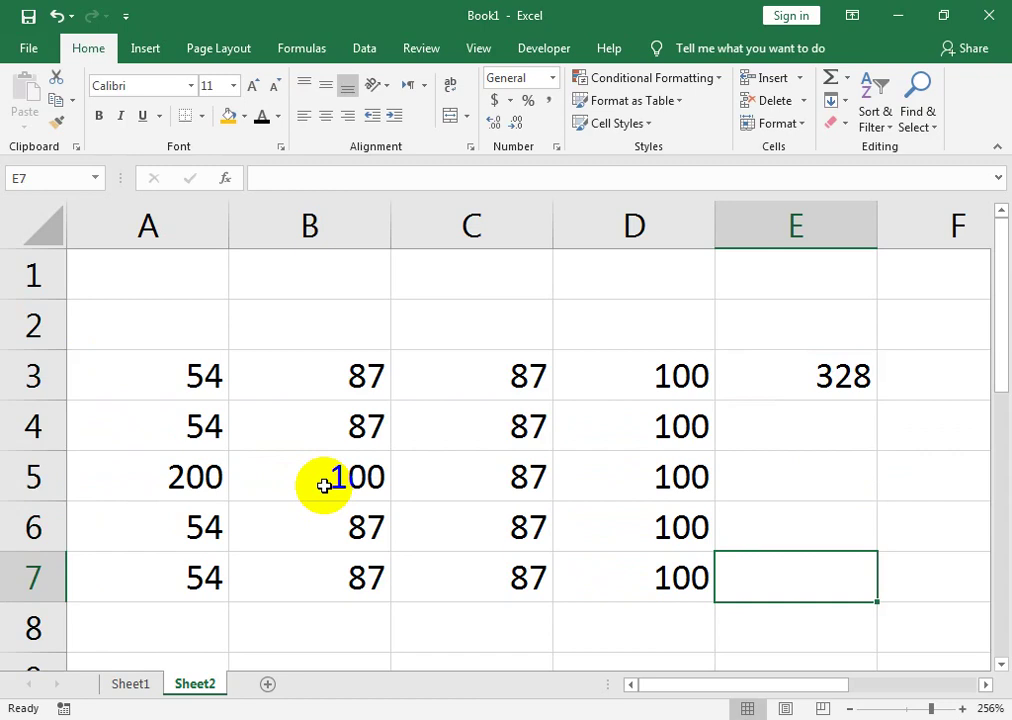
key(Up)
key(Up)
key(Up)
key(Up)
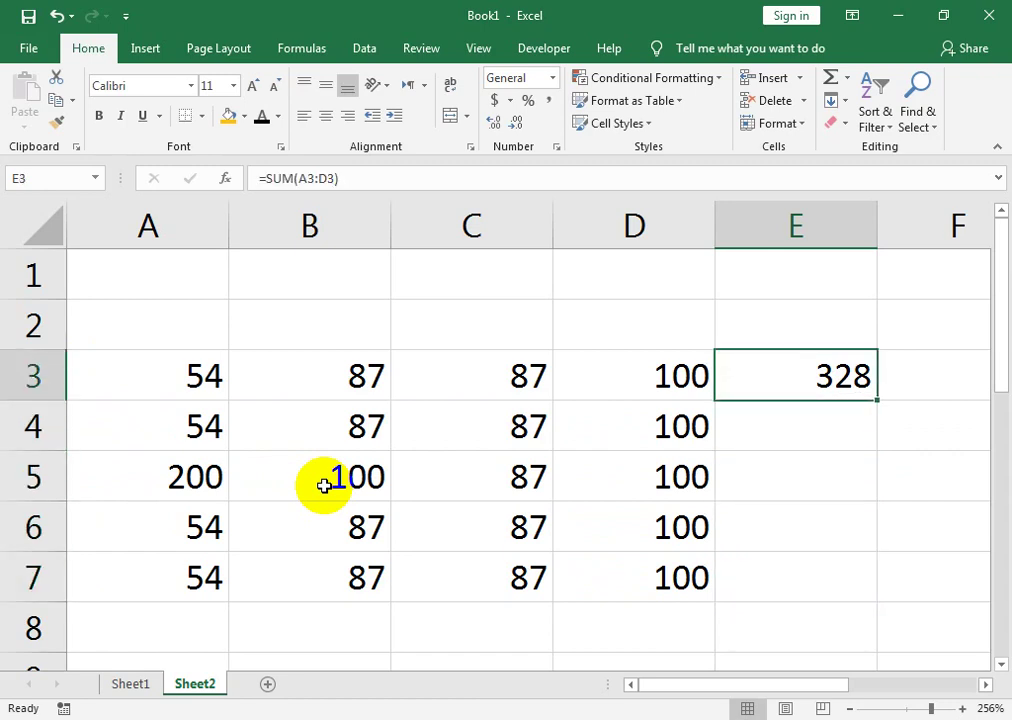
key(ctrl+shift+Down)
key(Up)
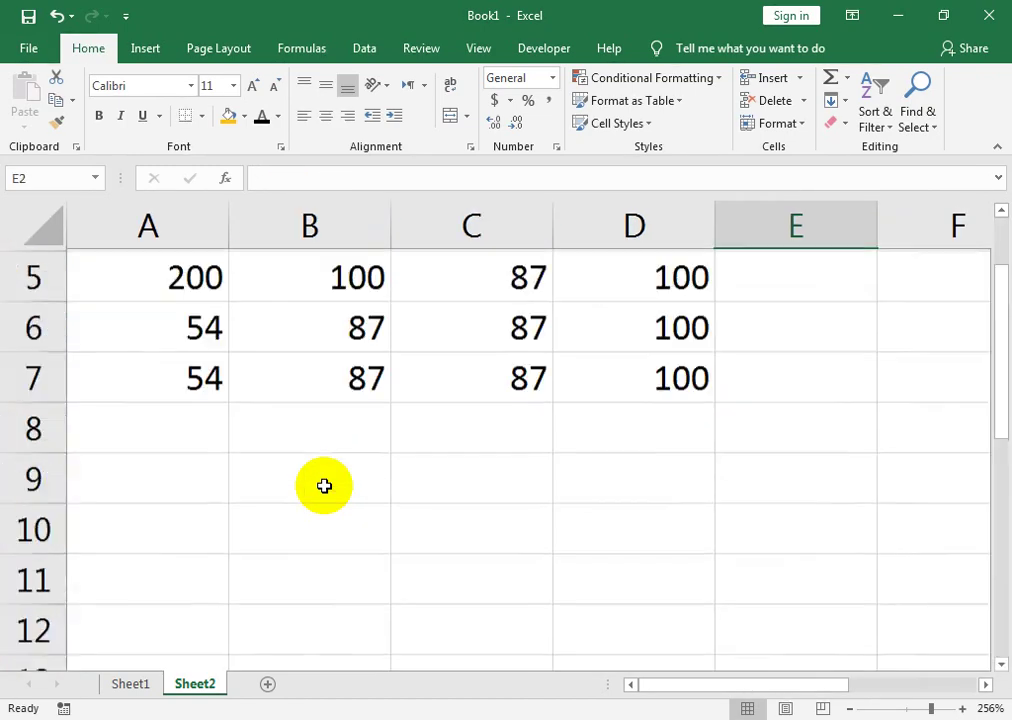
key(Up)
key(Down)
key(Down)
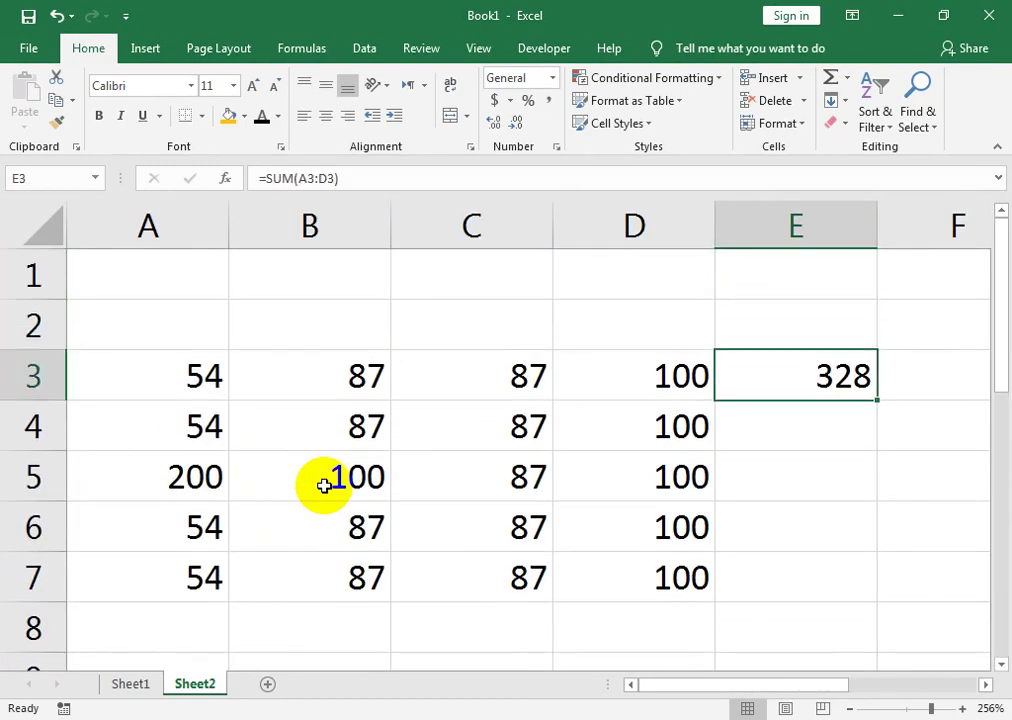
key(Down)
key(Down)
key(Down)
key(Down)
key(Up)
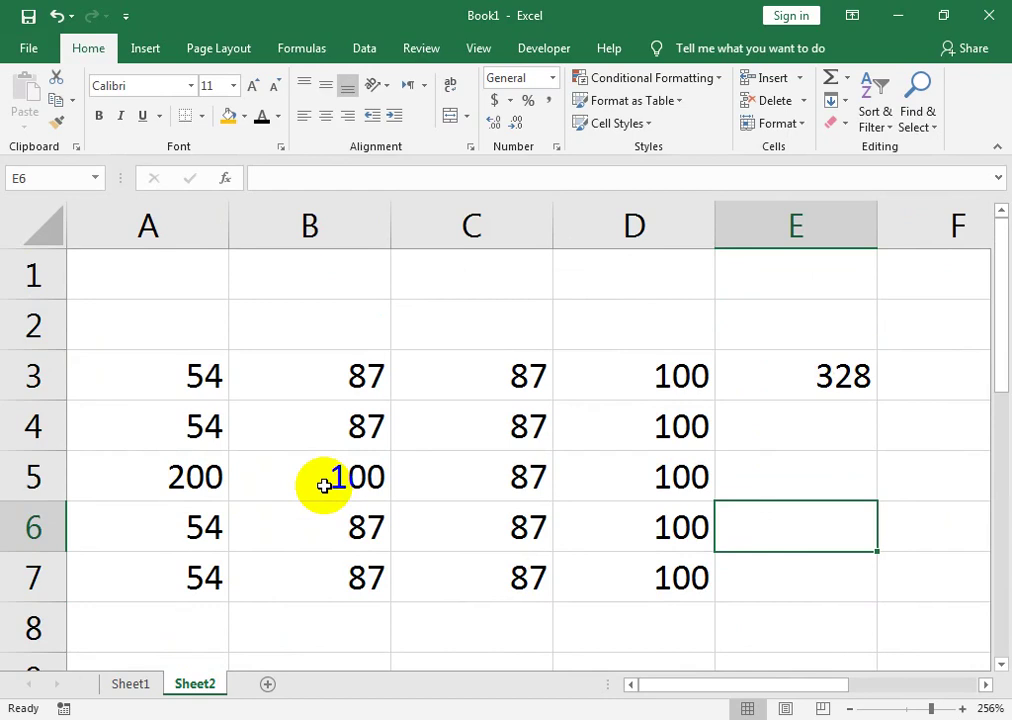
key(Up)
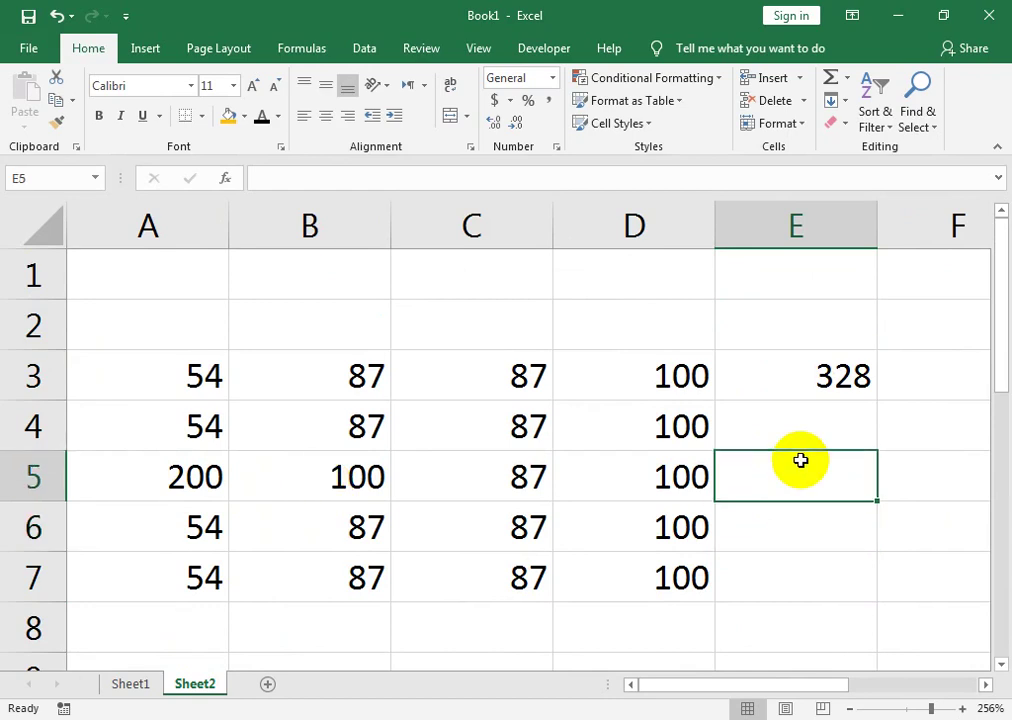
key(Up)
key(Up)
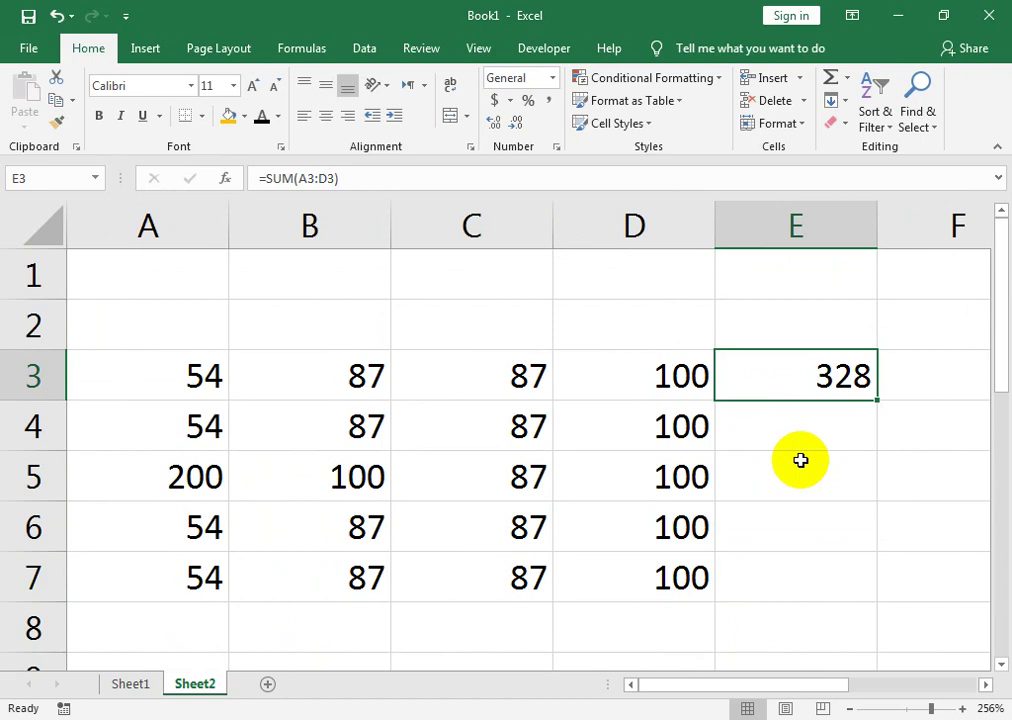
key(shift+Down)
key(shift+Down)
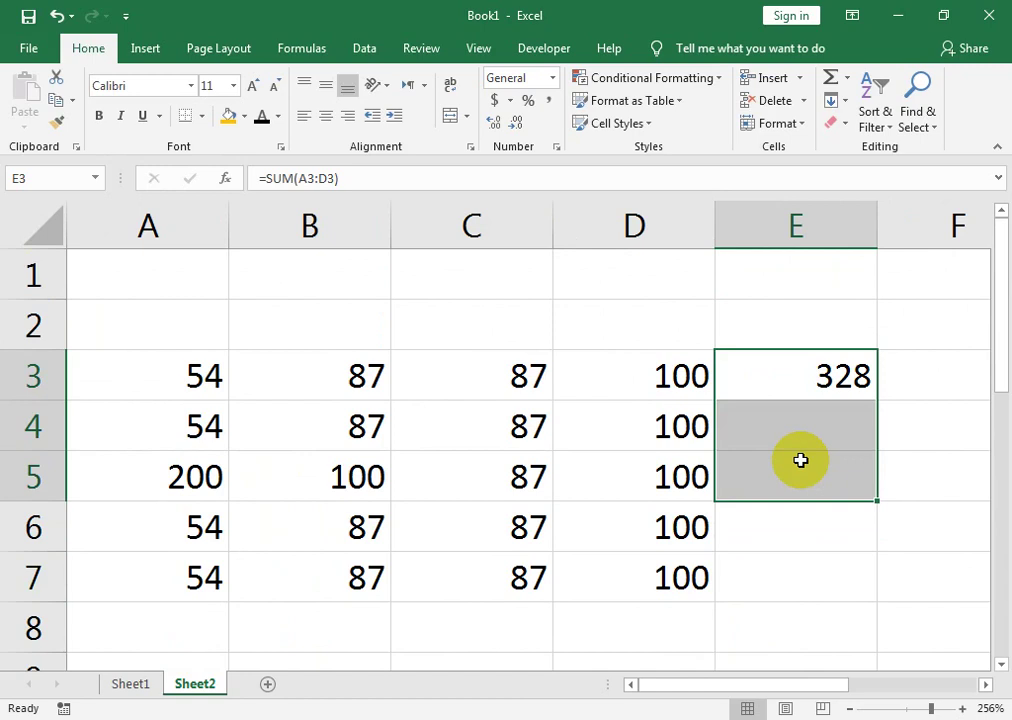
key(Up)
key(Down)
key(Down)
key(Up)
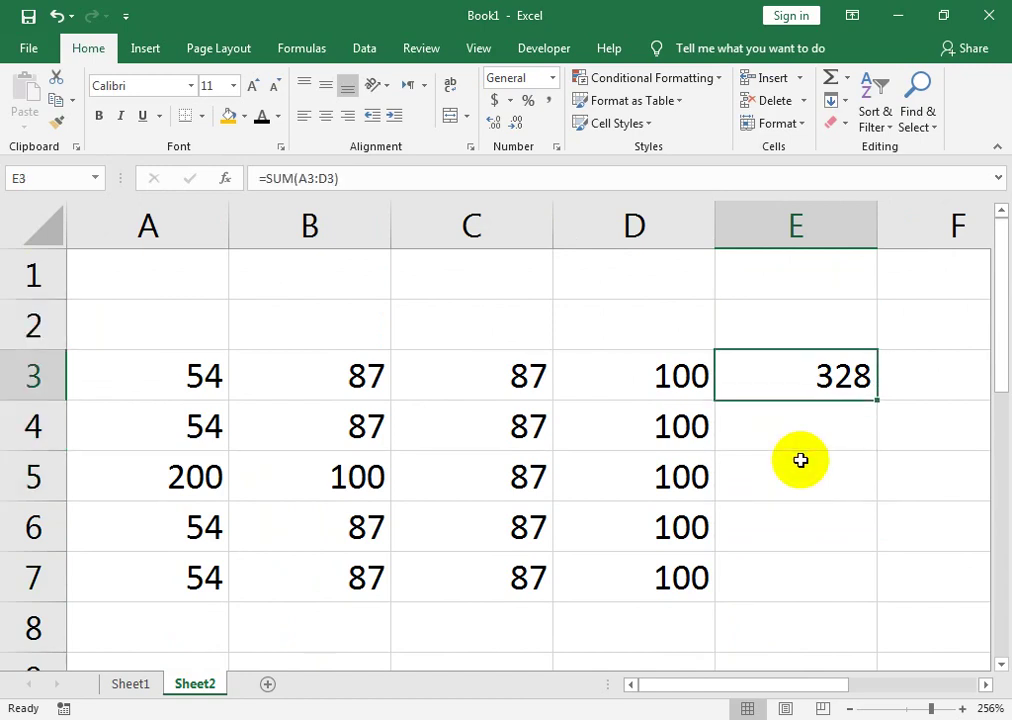
key(shift+Down)
key(shift+Down)
key(shift+Down)
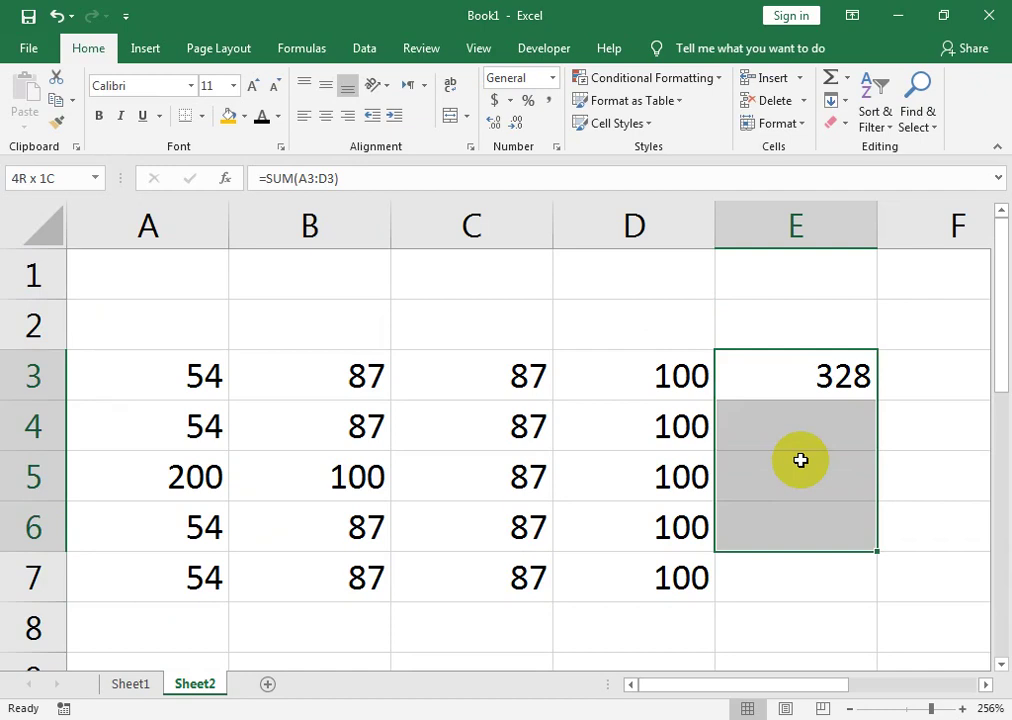
key(Up)
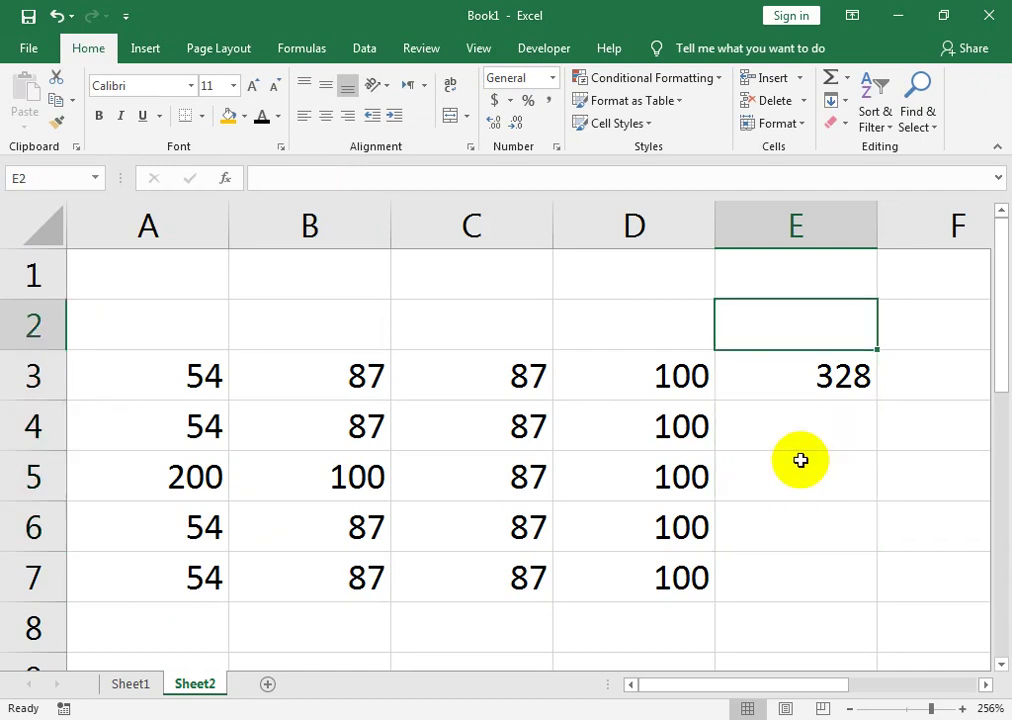
key(Down)
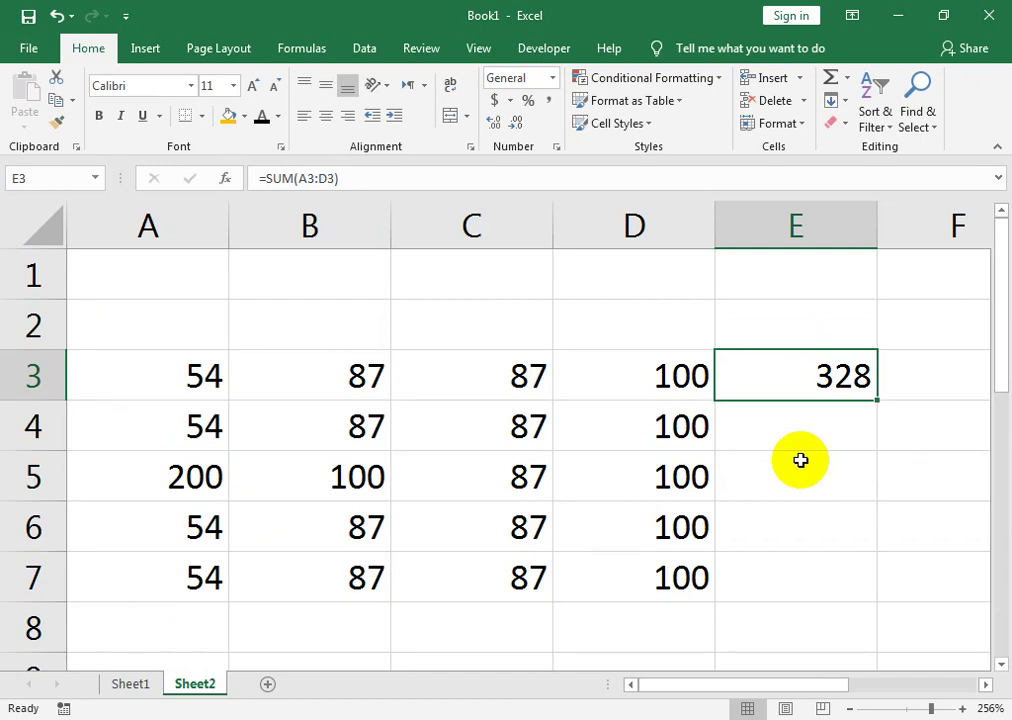
key(ctrl+shift+Left)
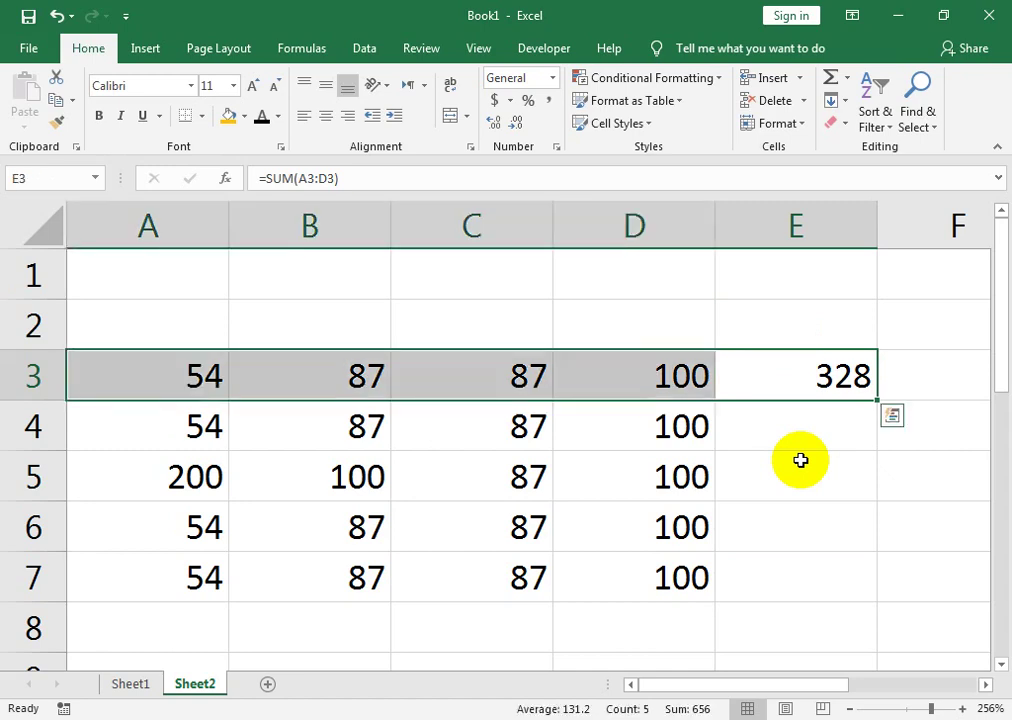
key(Right)
key(Left)
key(ctrl+Left)
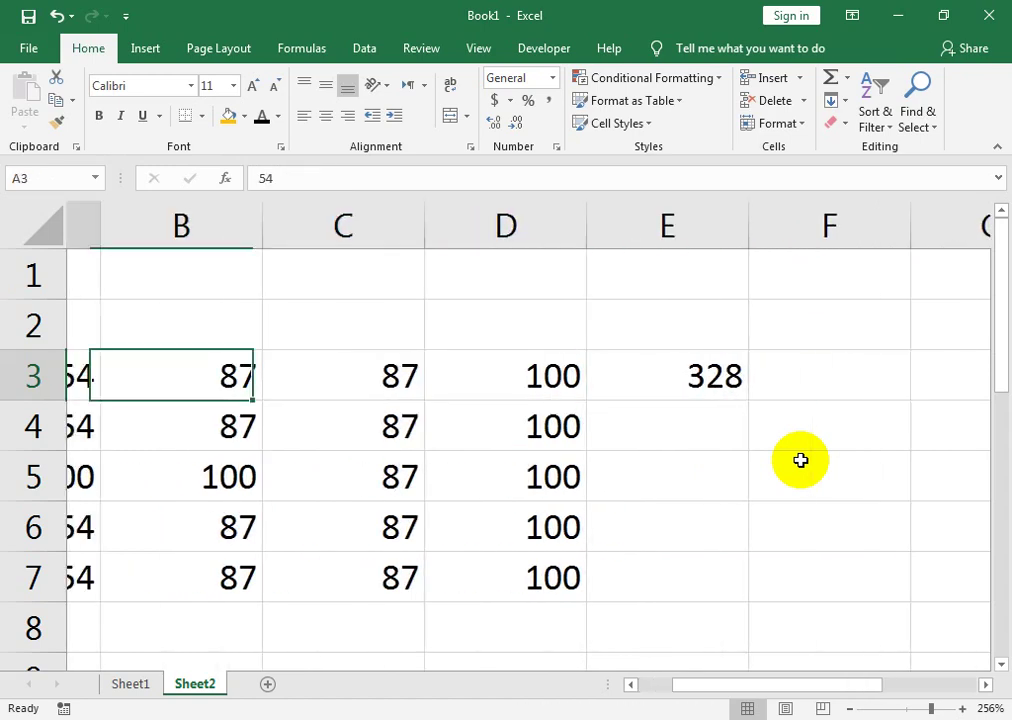
key(Right)
key(Right)
key(Right)
key(Right)
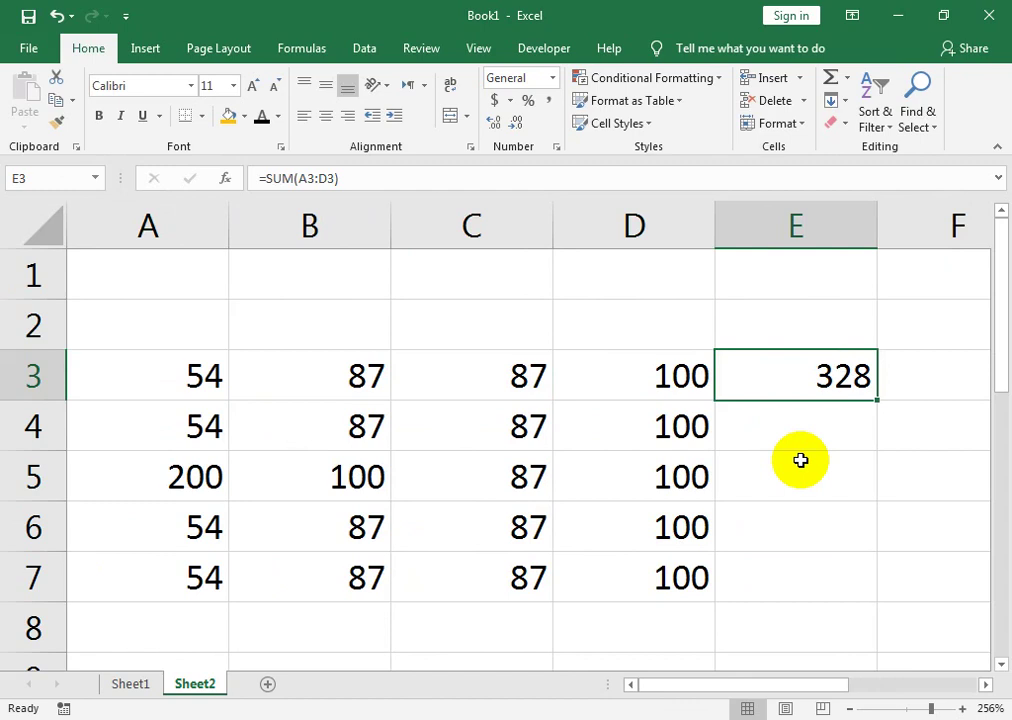
key(End)
key(shift+Down)
key(shift+Down)
key(shift+Down)
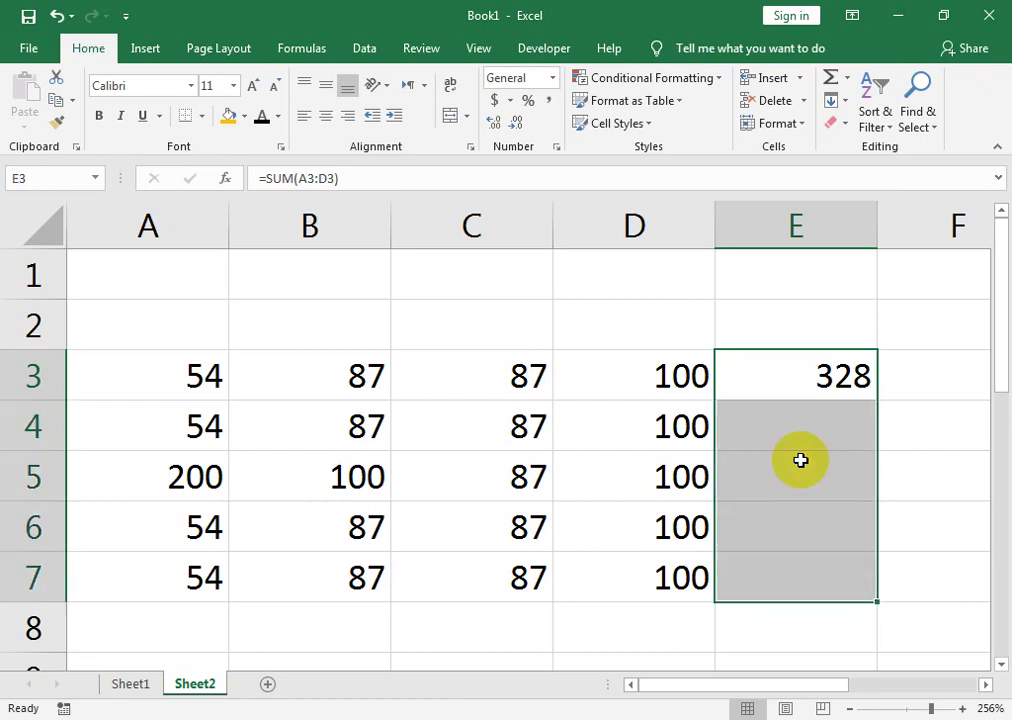
- Fill the SUM formula down with Ctrl+D so E3:E7 show 328, 328, 487, 328, 328, then select the totals
key(ctrl+d)
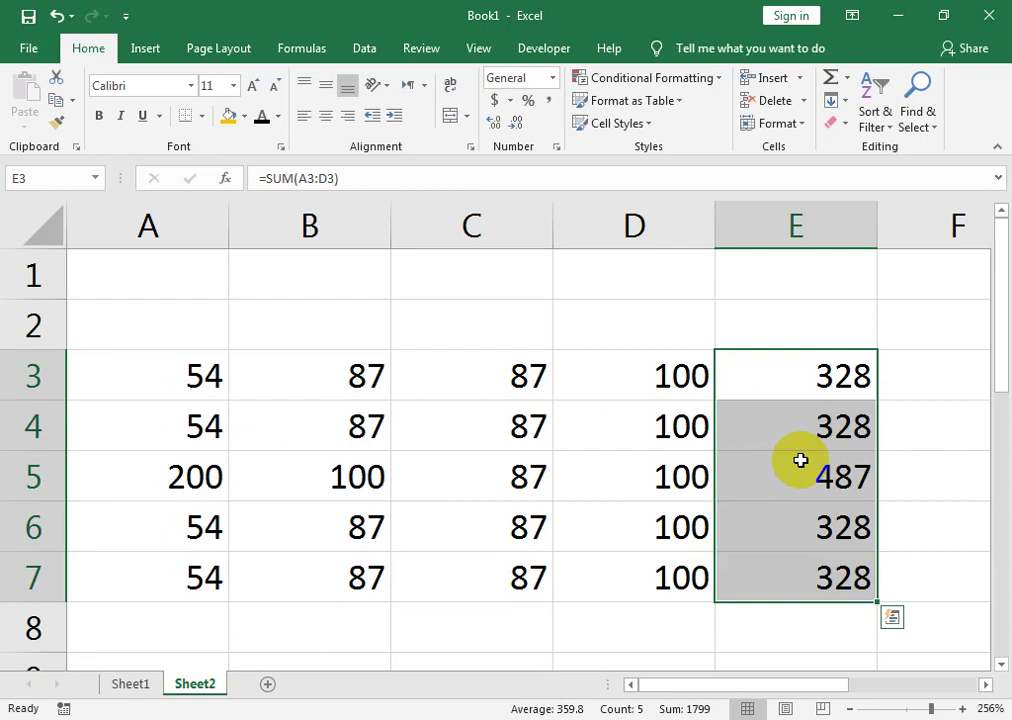
key(Left)
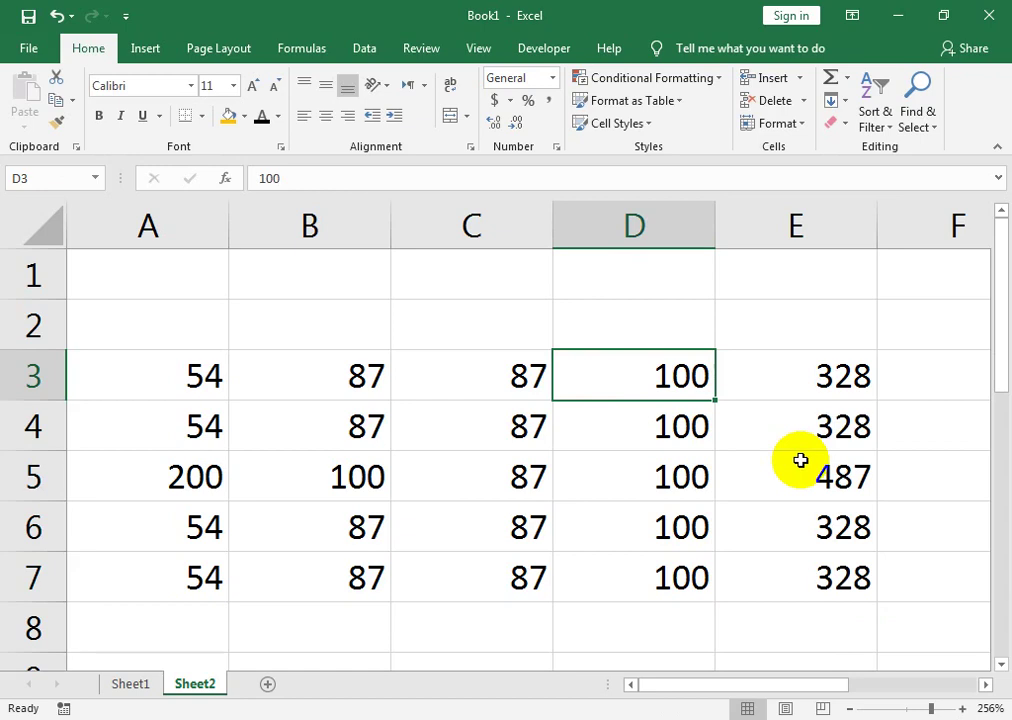
key(Right)
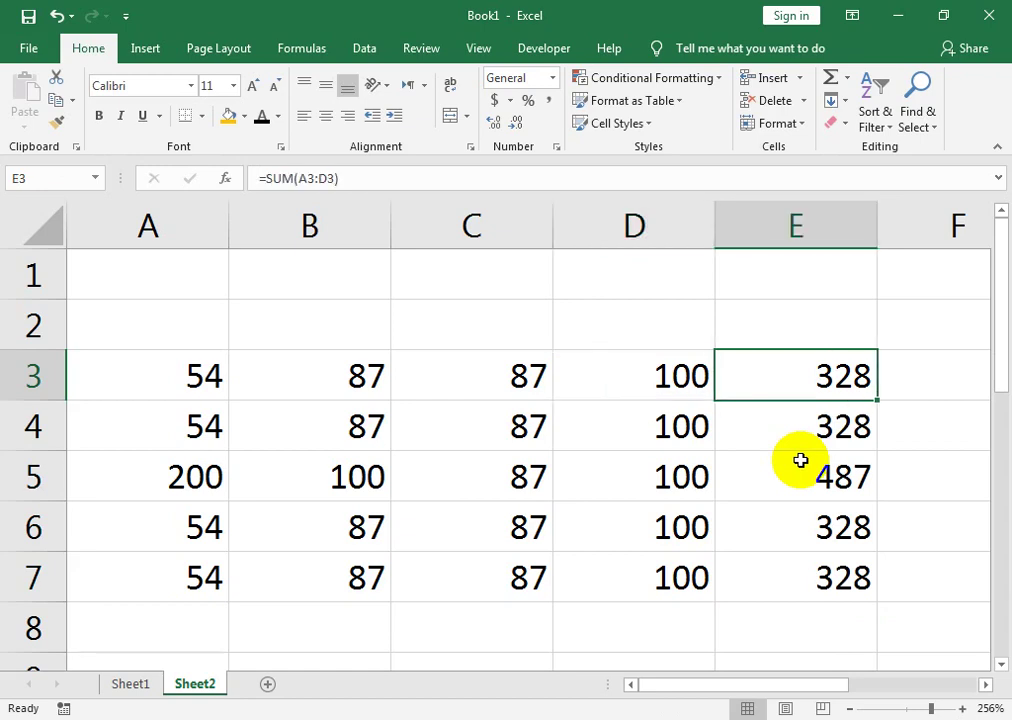
key(ctrl+shift+Down)
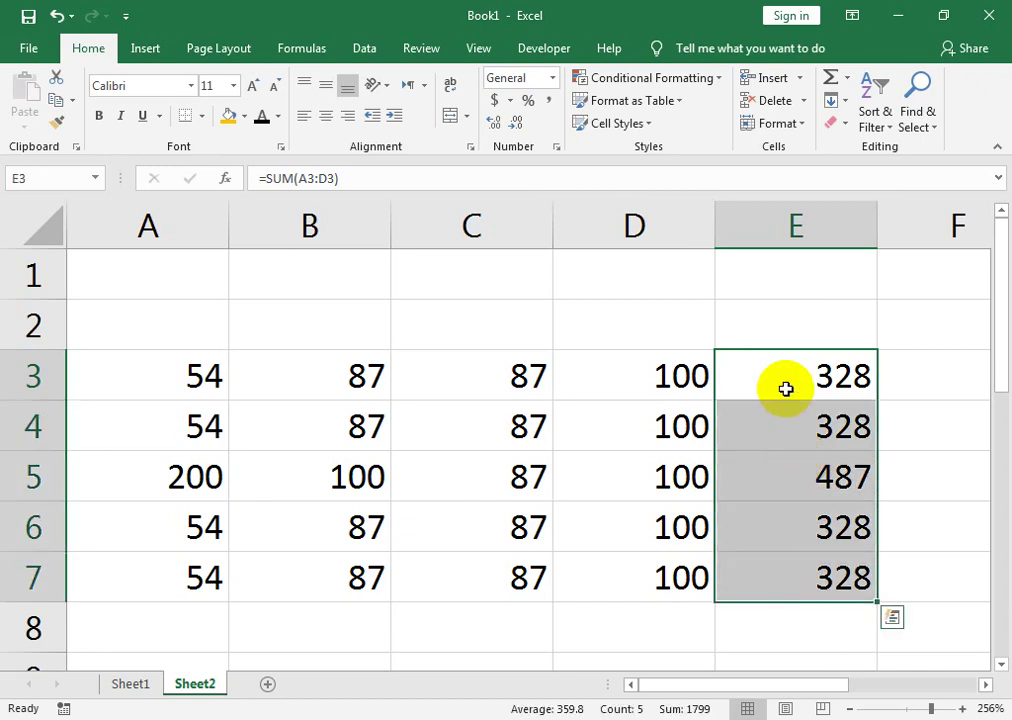
click(190, 87)
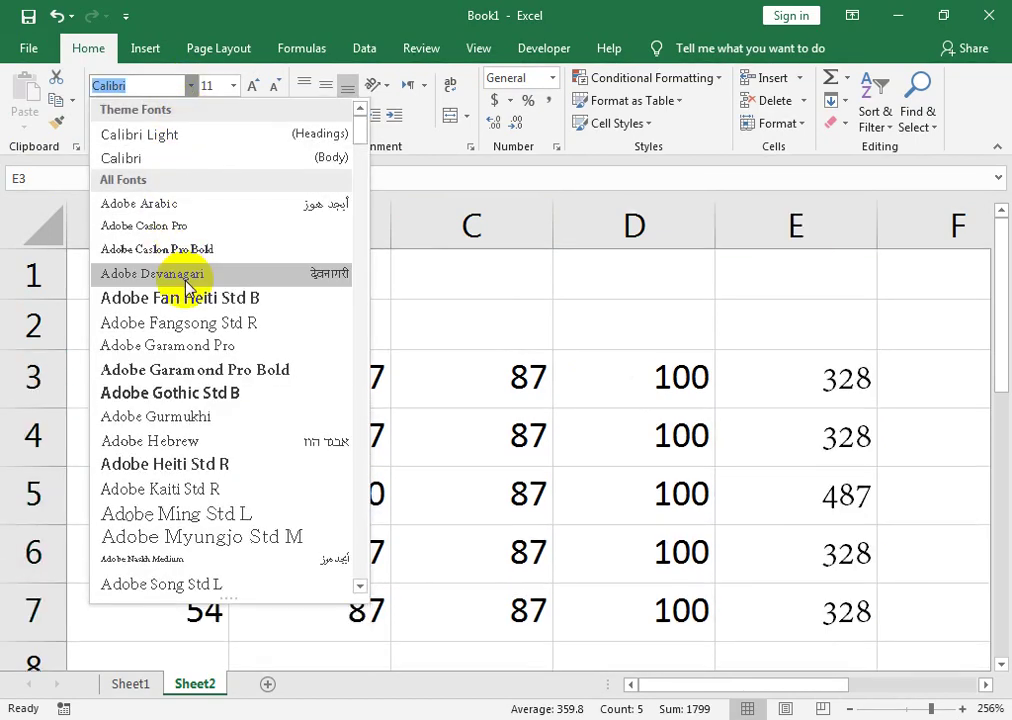
- Give the totals the Adobe Fan Heiti Std B font, a gold fill and centered alignment
click(185, 297)
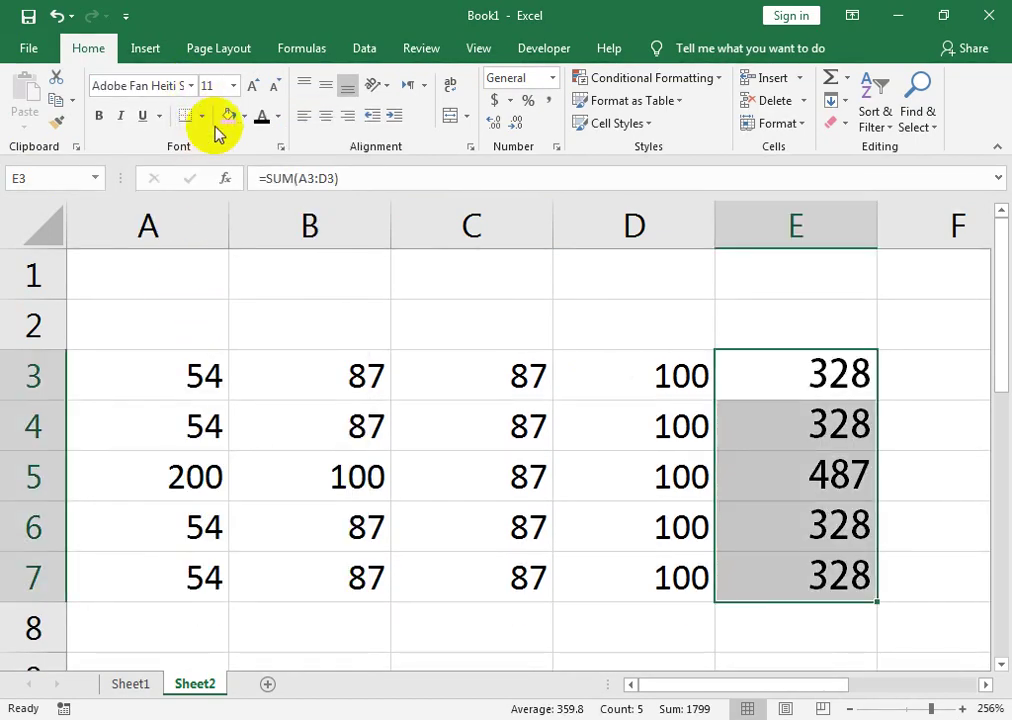
click(228, 115)
click(326, 115)
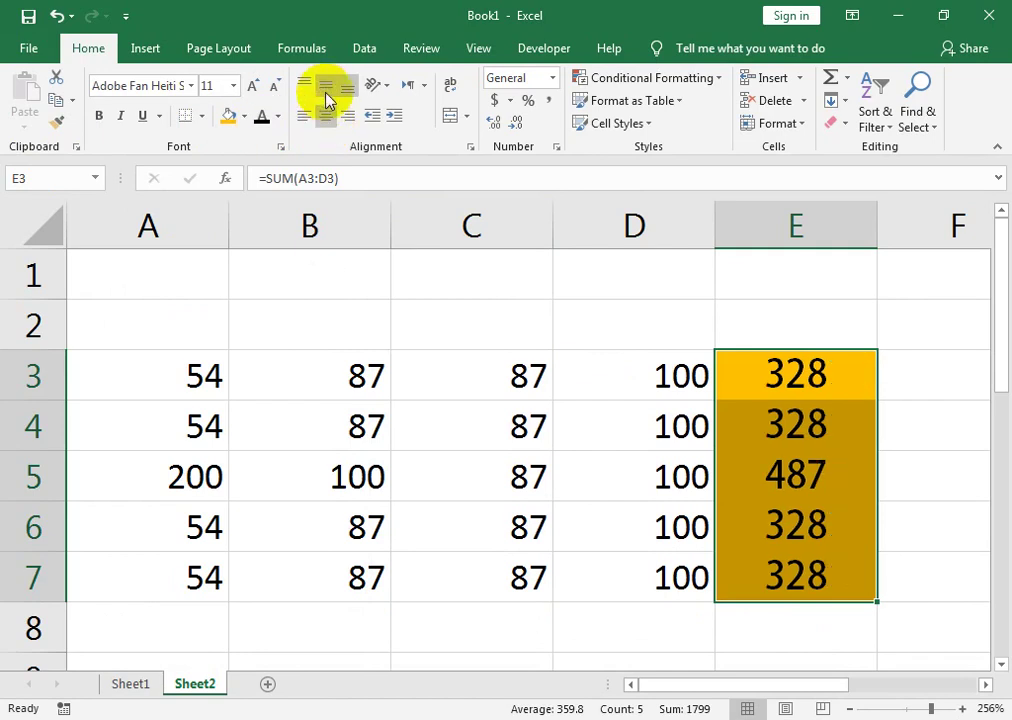
- Make the totals dark blue and change their font to Impact
click(277, 118)
click(334, 244)
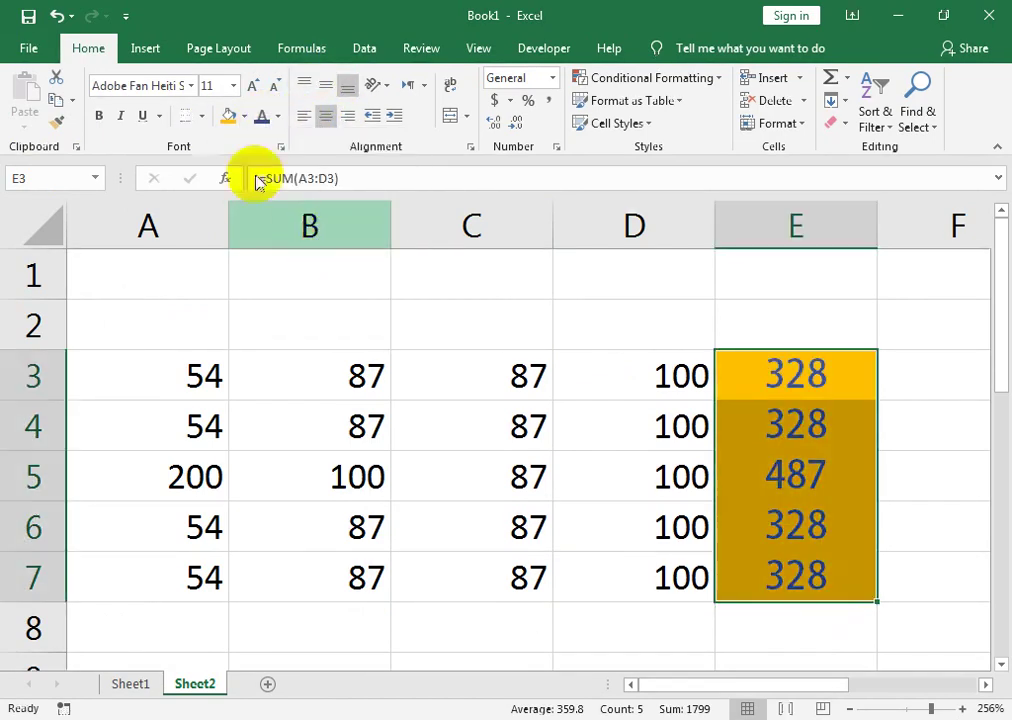
click(180, 88)
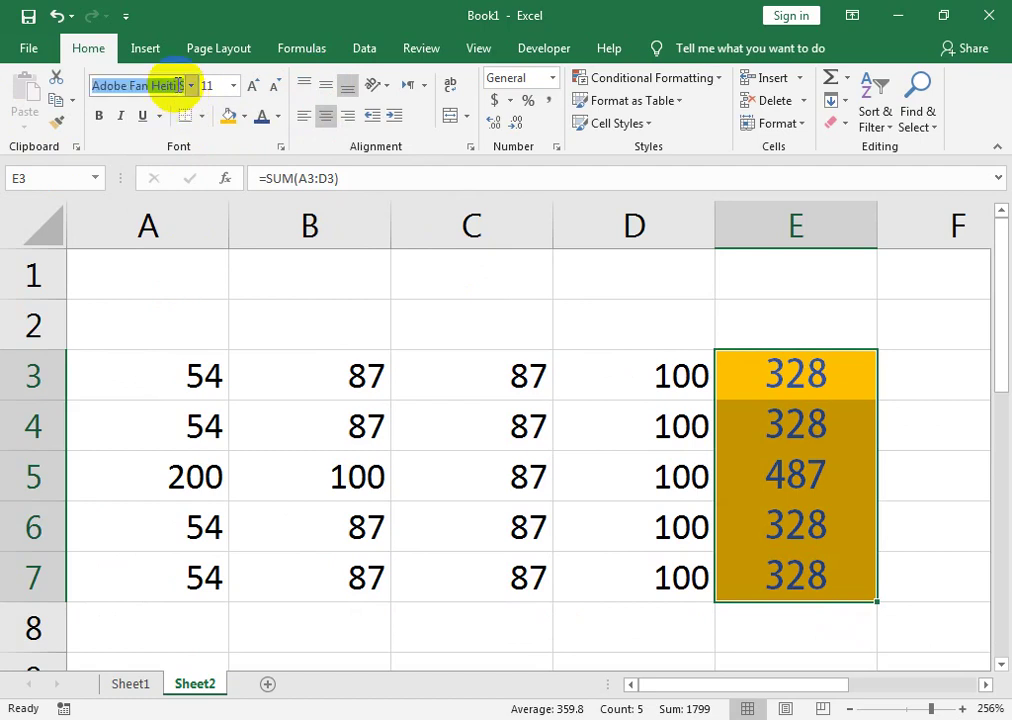
text(Impact)
key(Return)
key(Left)
key(Left)
key(Left)
key(Left)
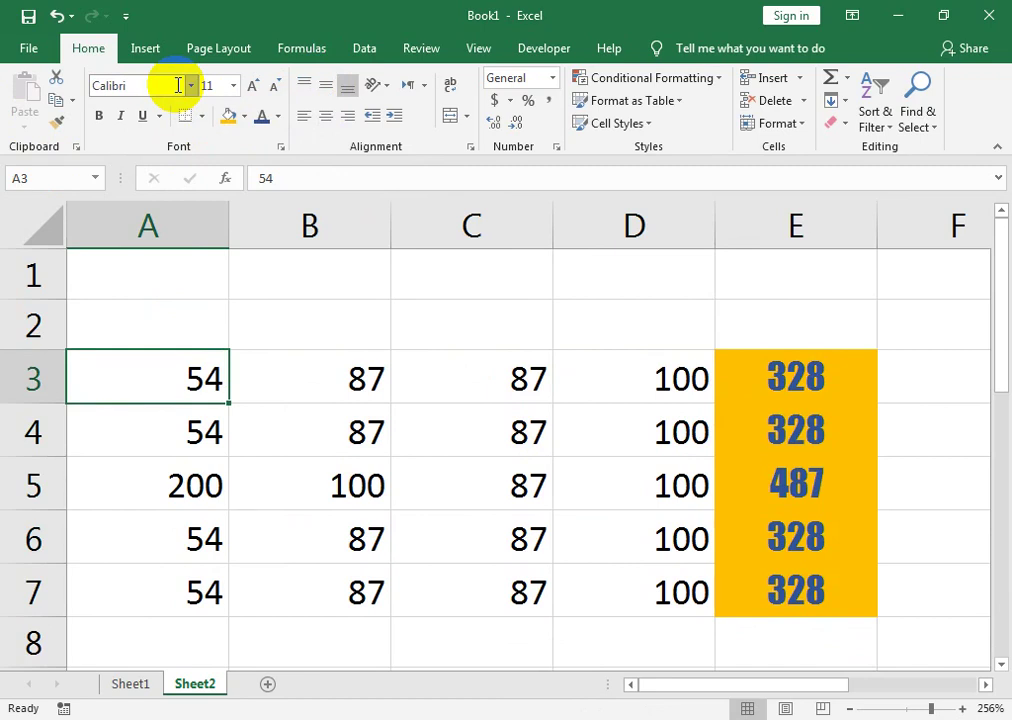
key(ctrl+shift+Down)
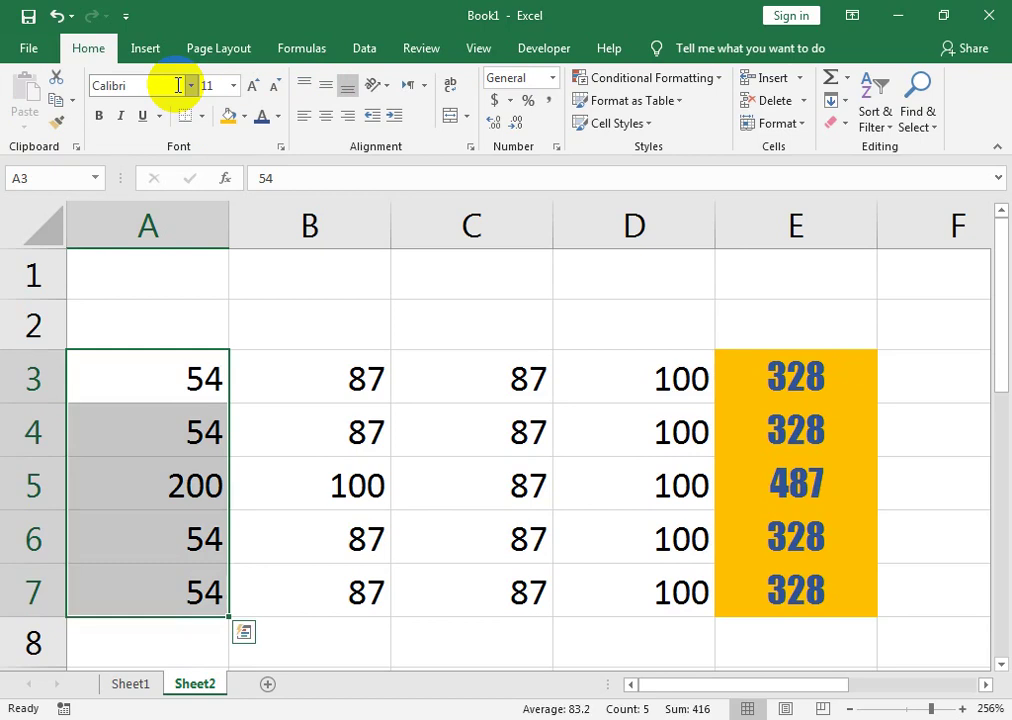
key(Right)
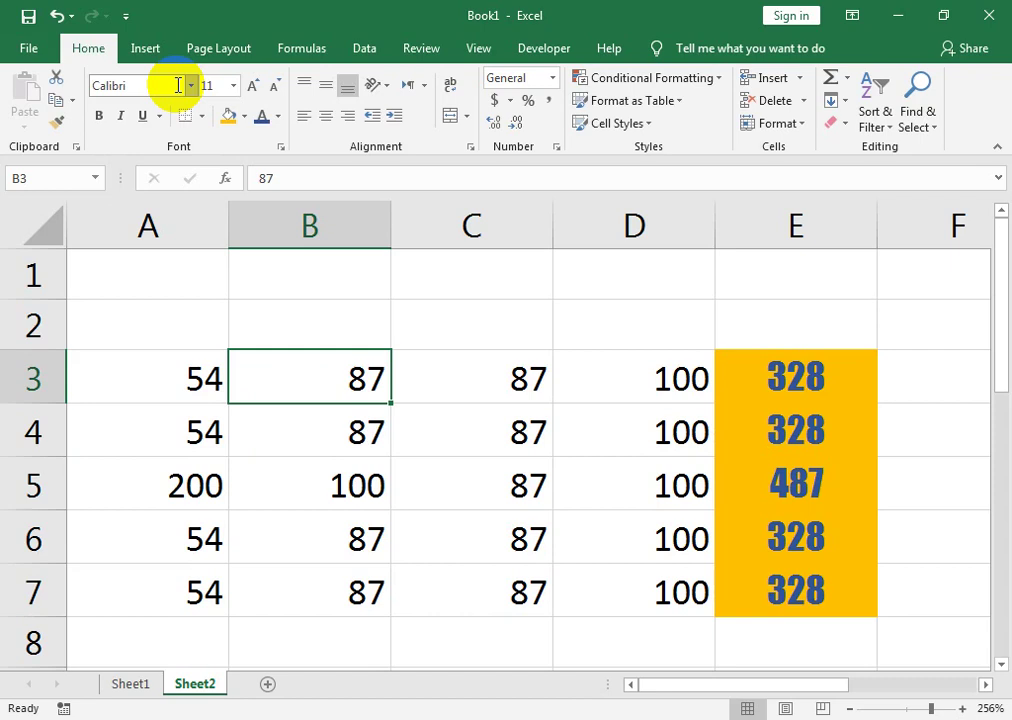
key(Left)
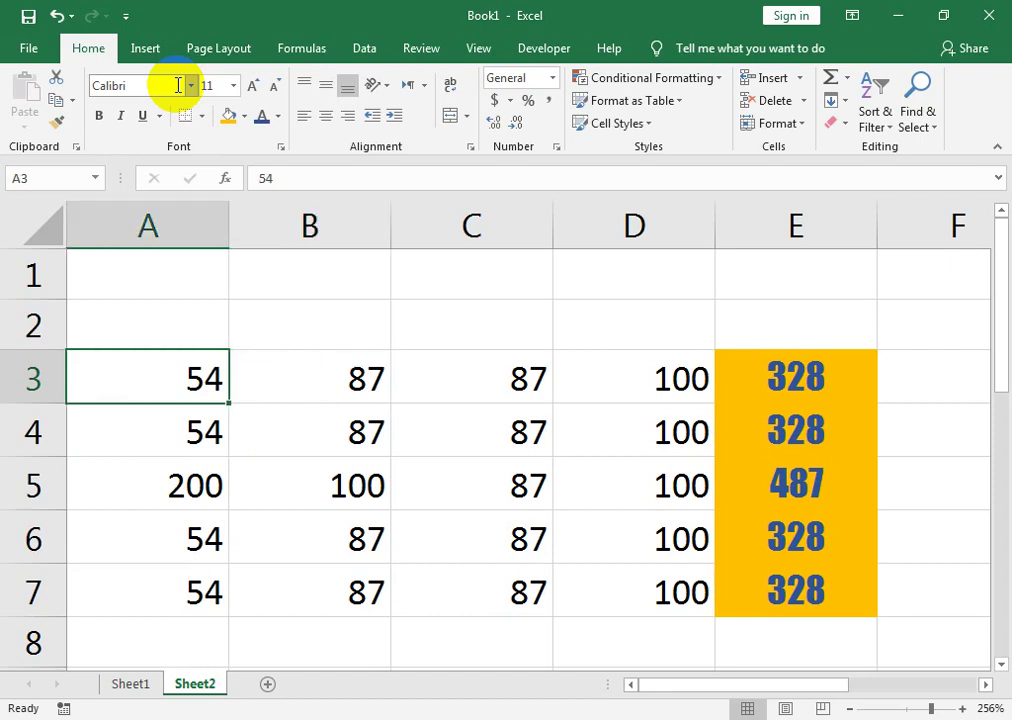
key(ctrl+Down)
key(ctrl+Up)
key(ctrl+shift+Down)
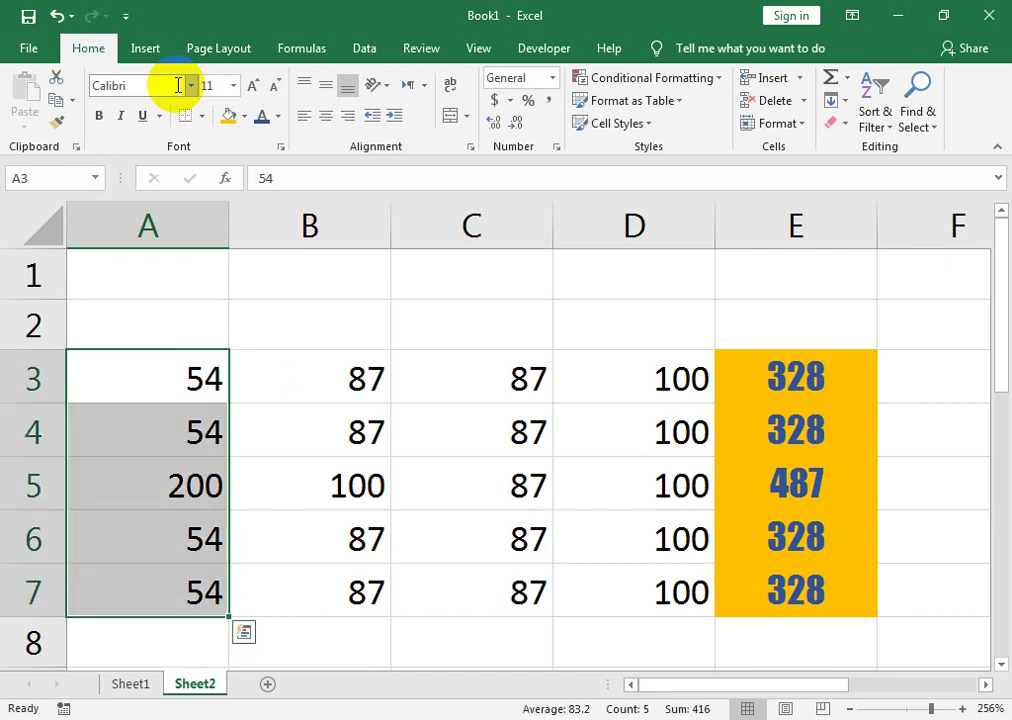
key(Up)
key(Right)
key(Right)
key(Right)
key(Down)
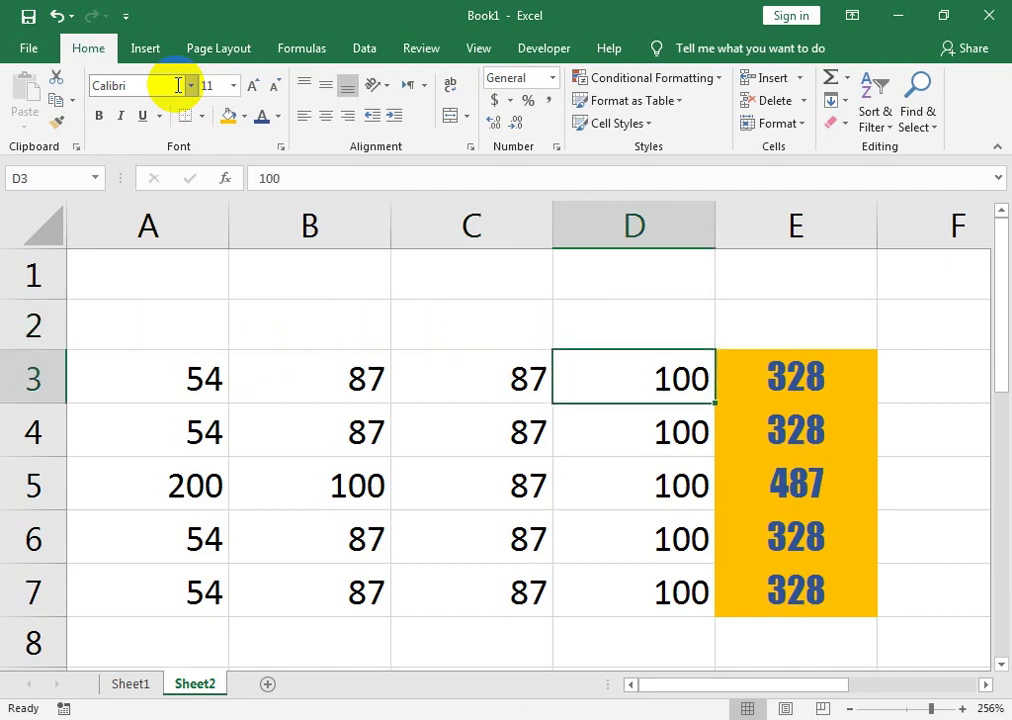
key(Right)
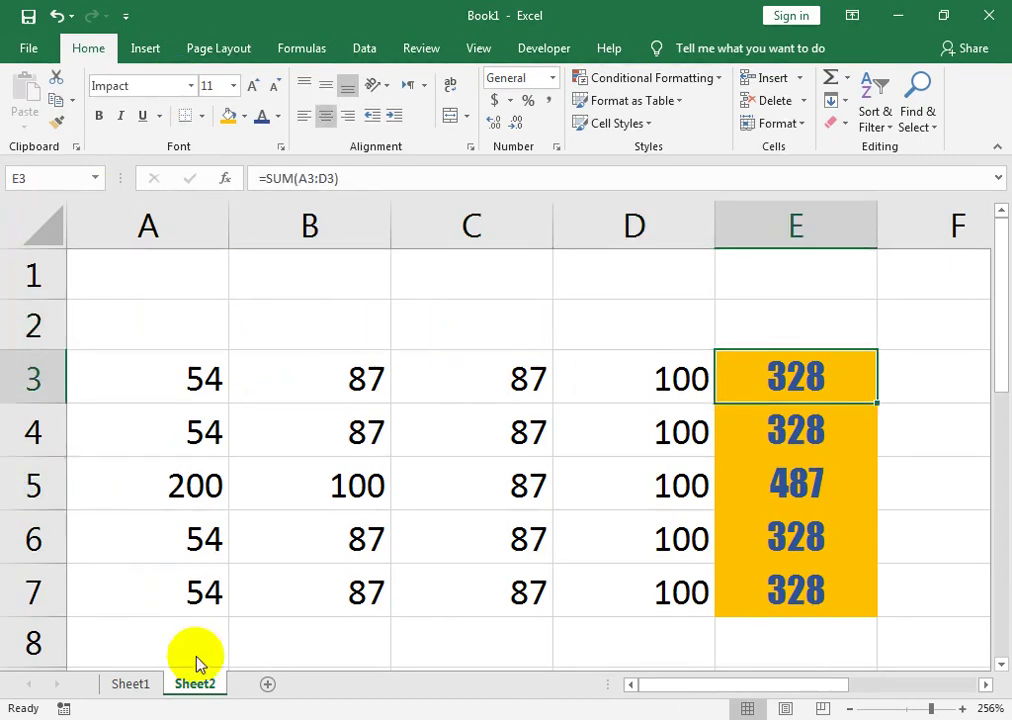
- Add Sheet3, zoom in, type a person's full name into A1, and wrap its text
click(307, 684)
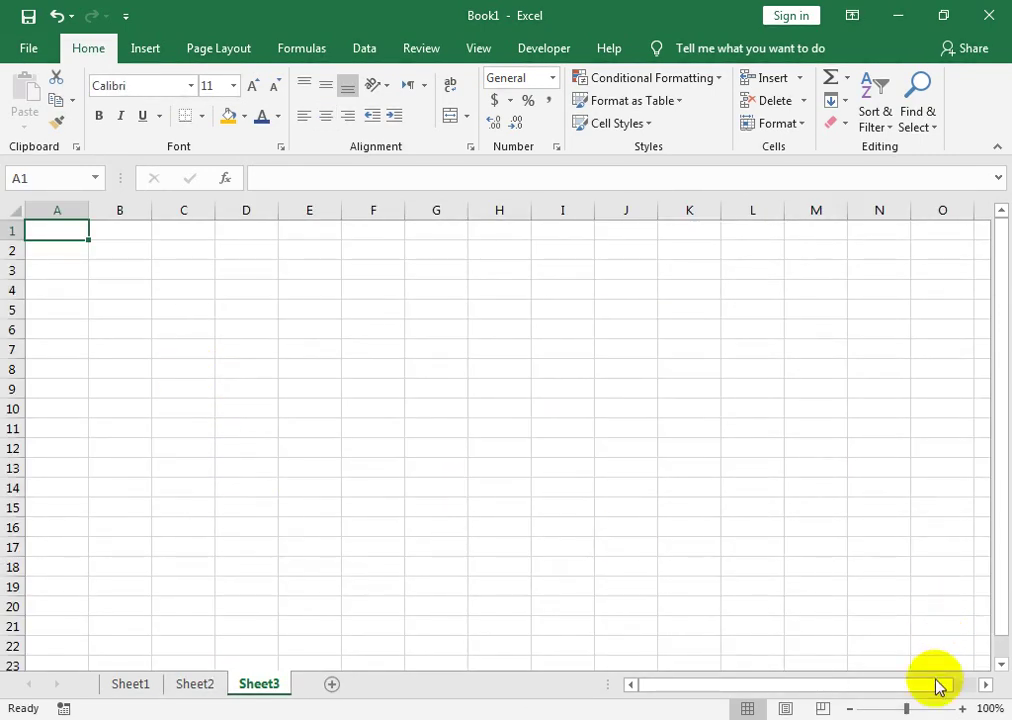
click(948, 709)
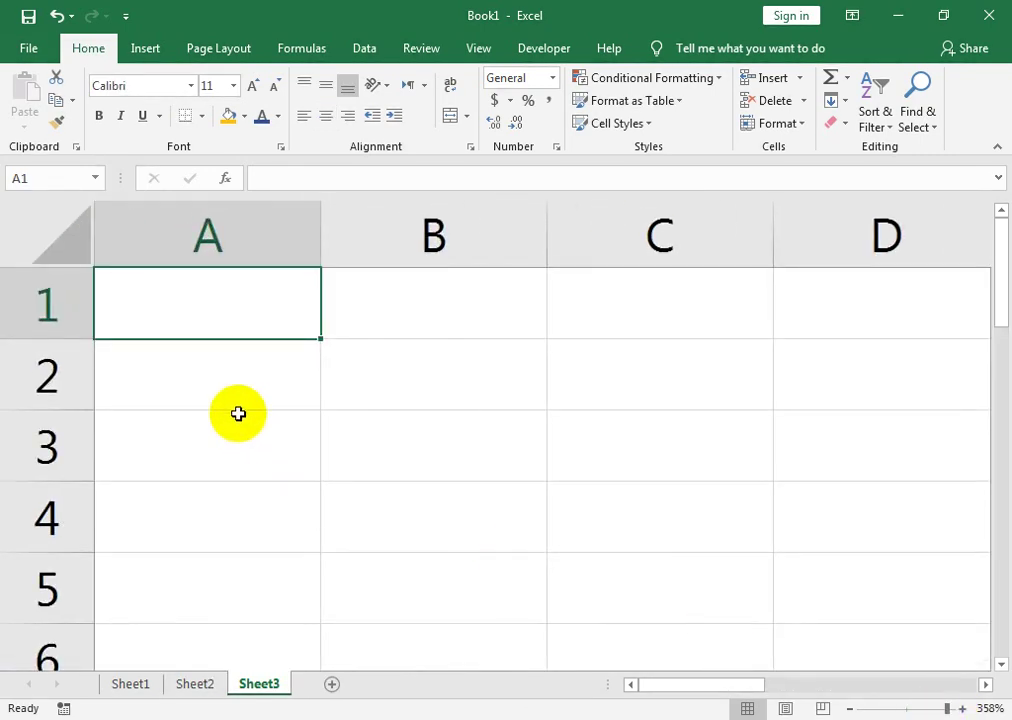
text(SHA)
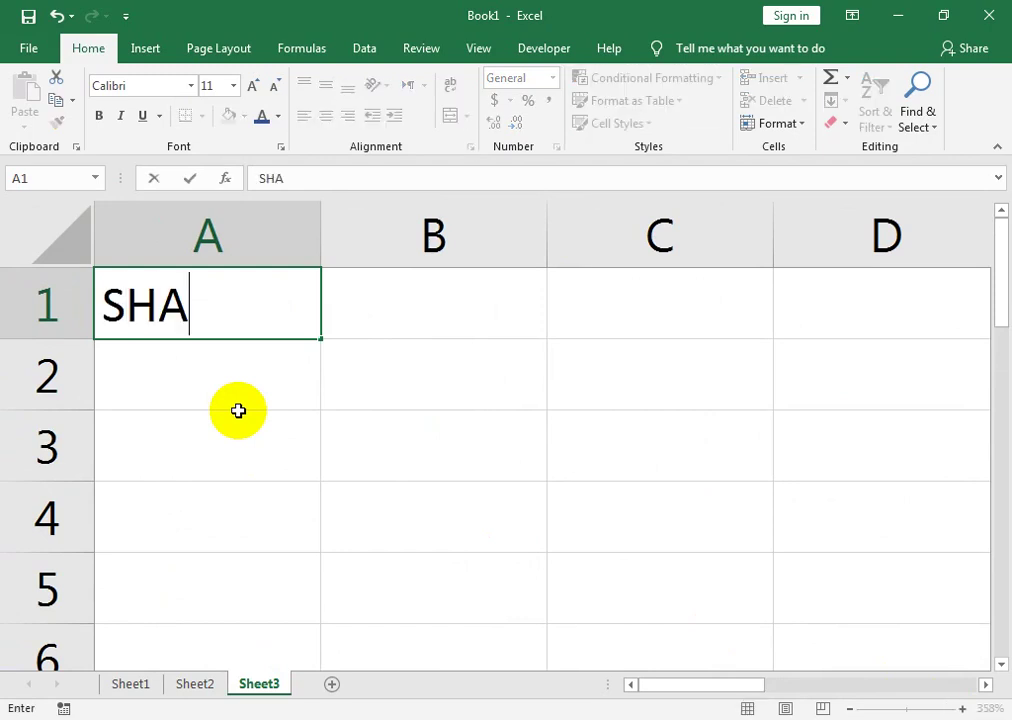
text(HAB)
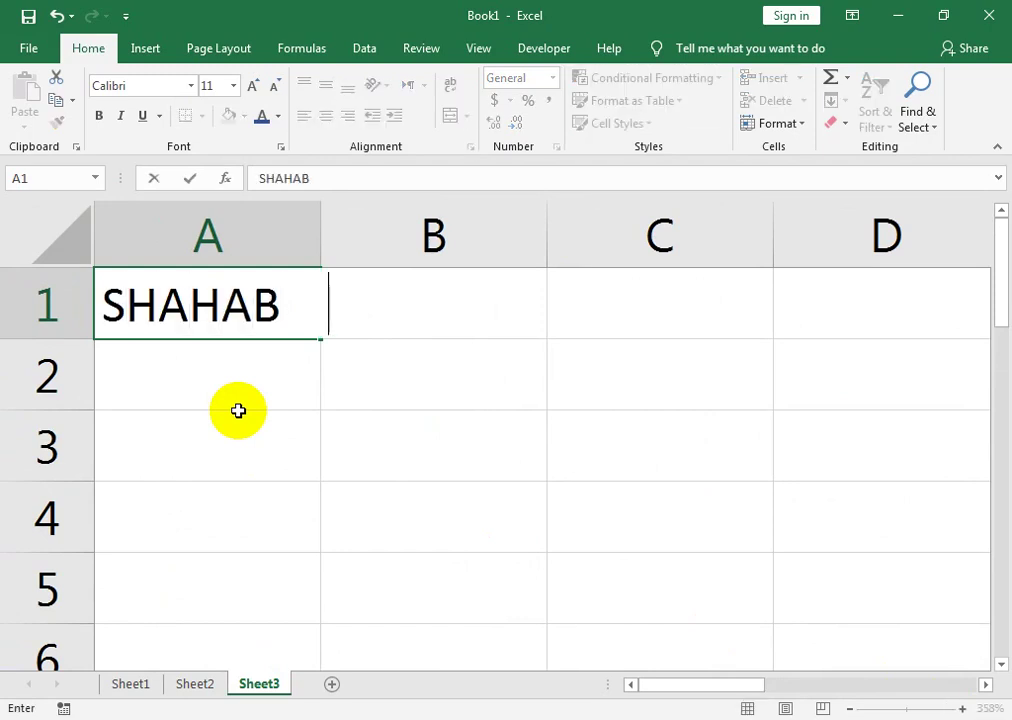
text(   ISLA)
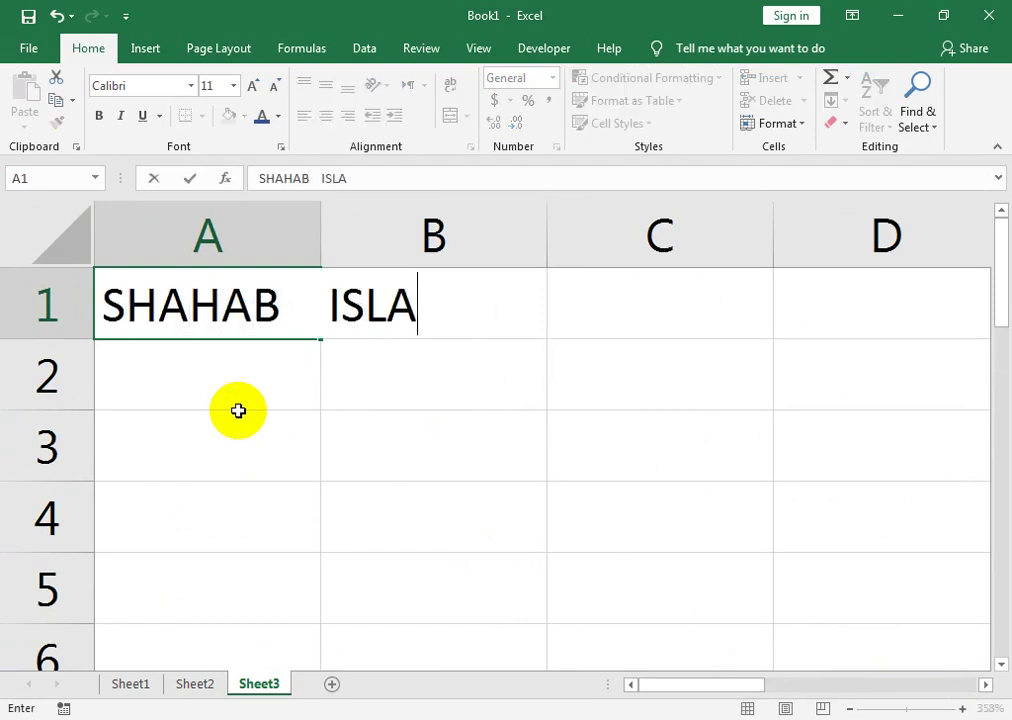
text(M)
key(Return)
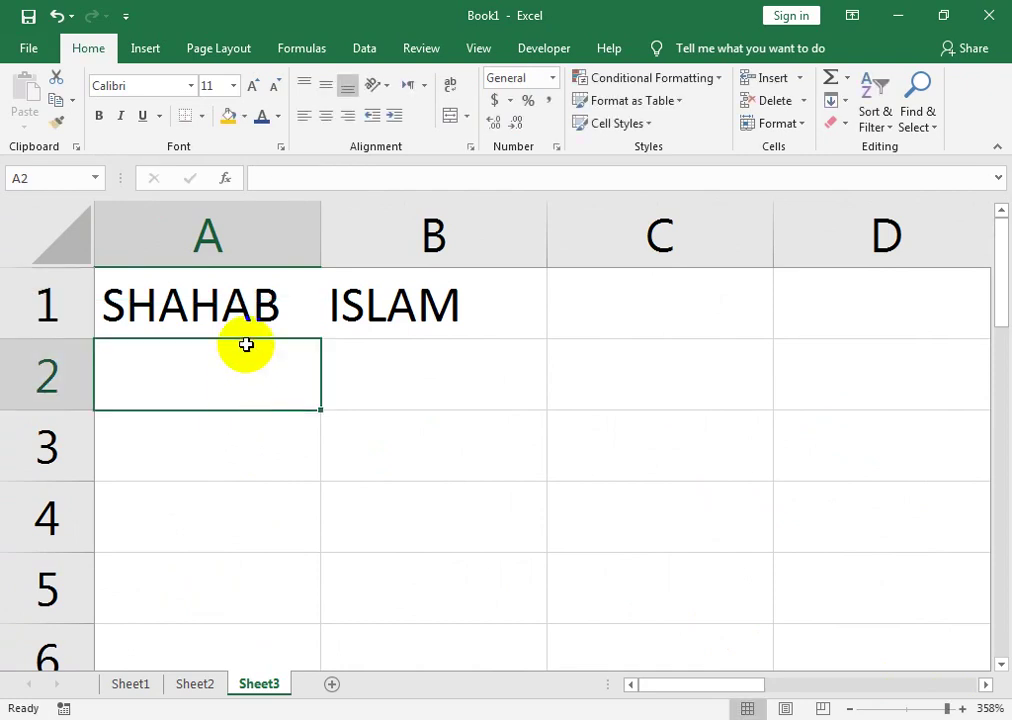
click(200, 307)
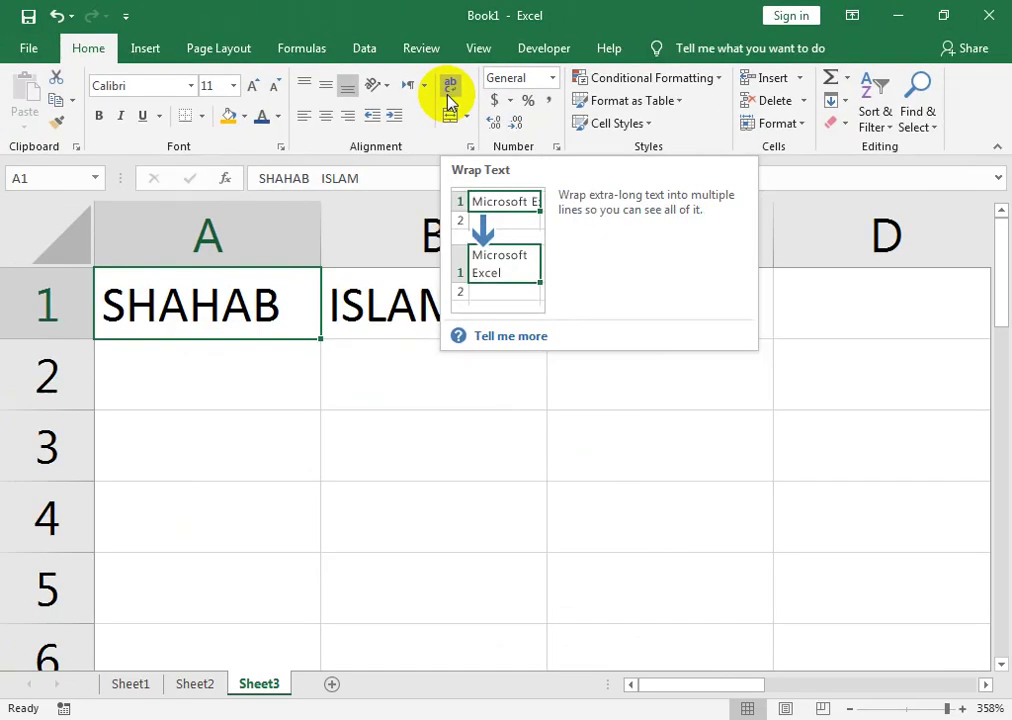
click(449, 92)
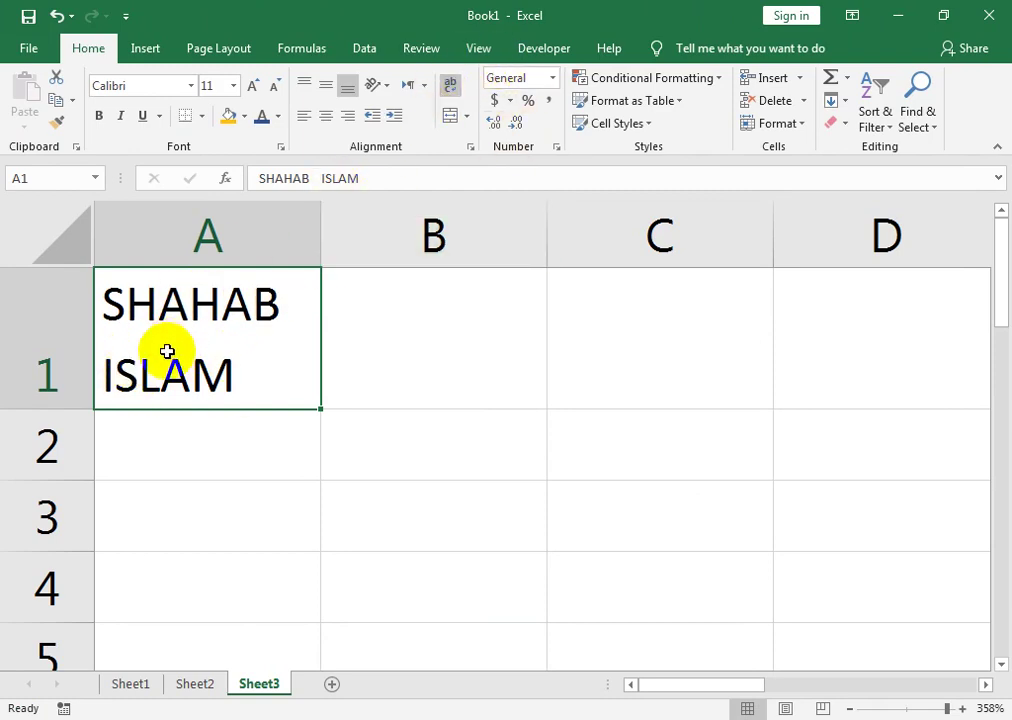
- Widen column A slightly and zoom Sheet3 back out
drag(330, 225, 338, 225)
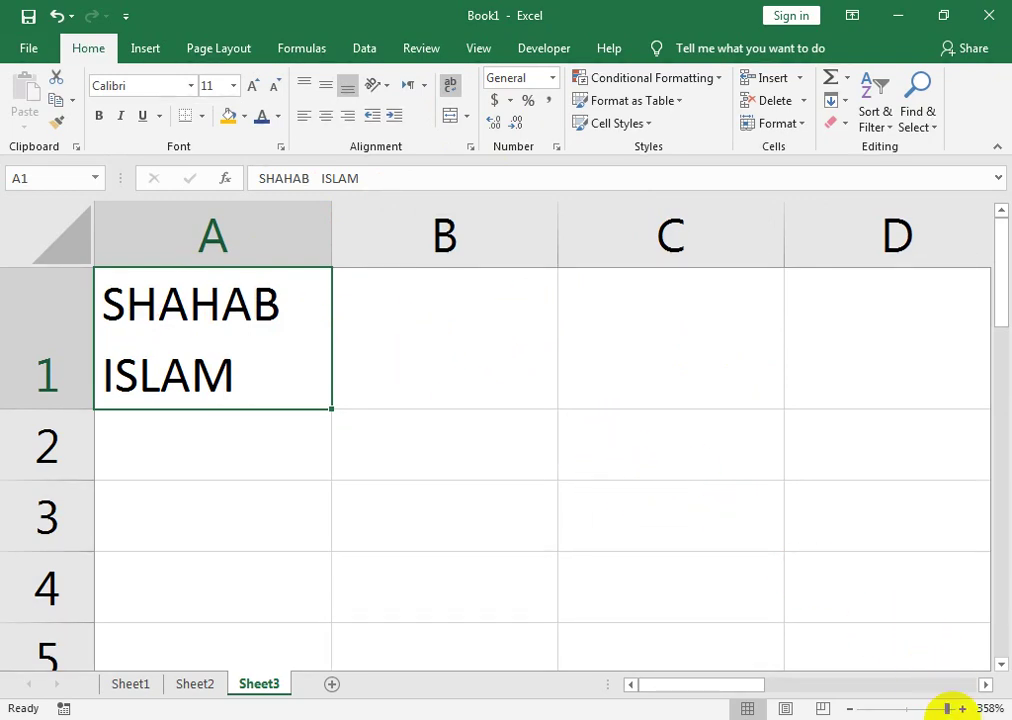
drag(949, 708, 931, 712)
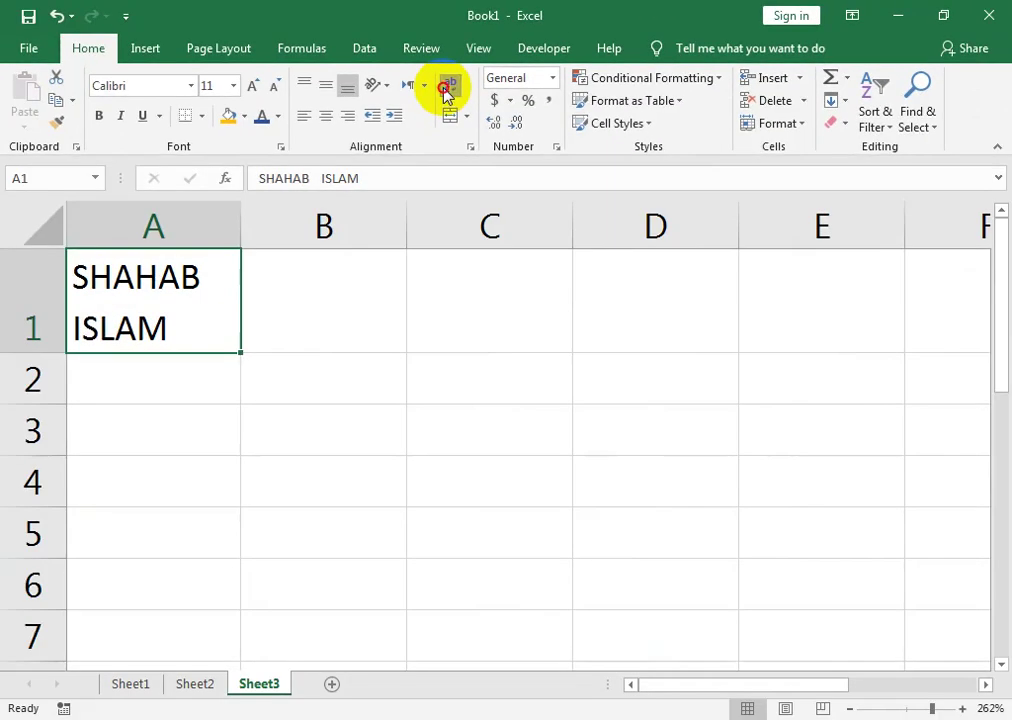
- Switch Wrap Text off for A1 so the name runs on one line, then move down column A
click(447, 88)
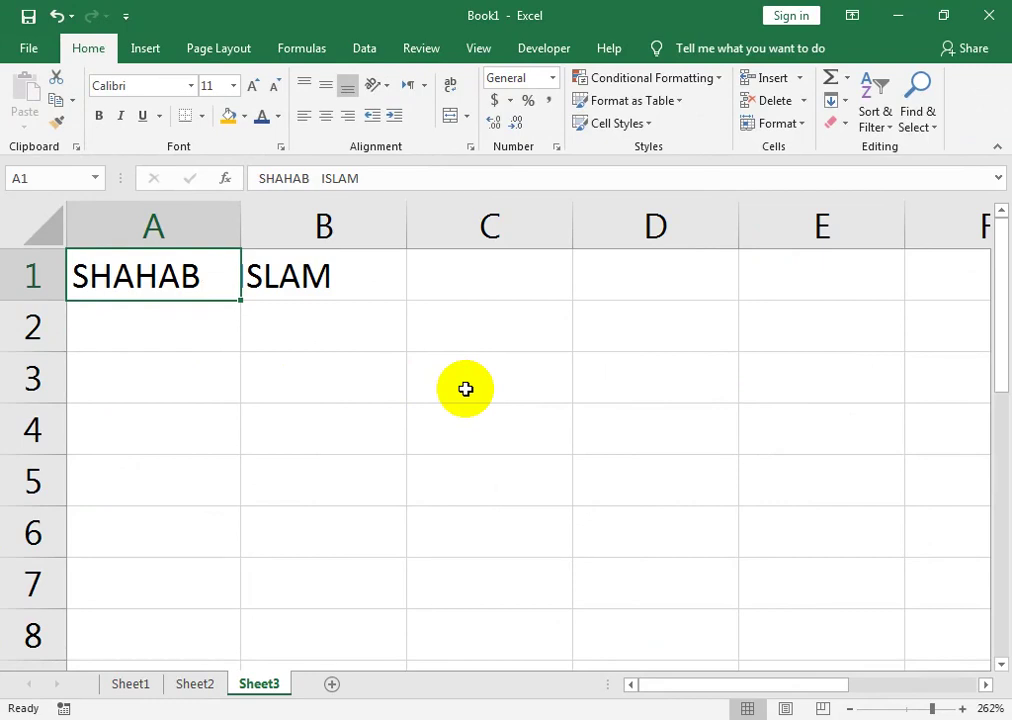
key(Down)
key(Down)
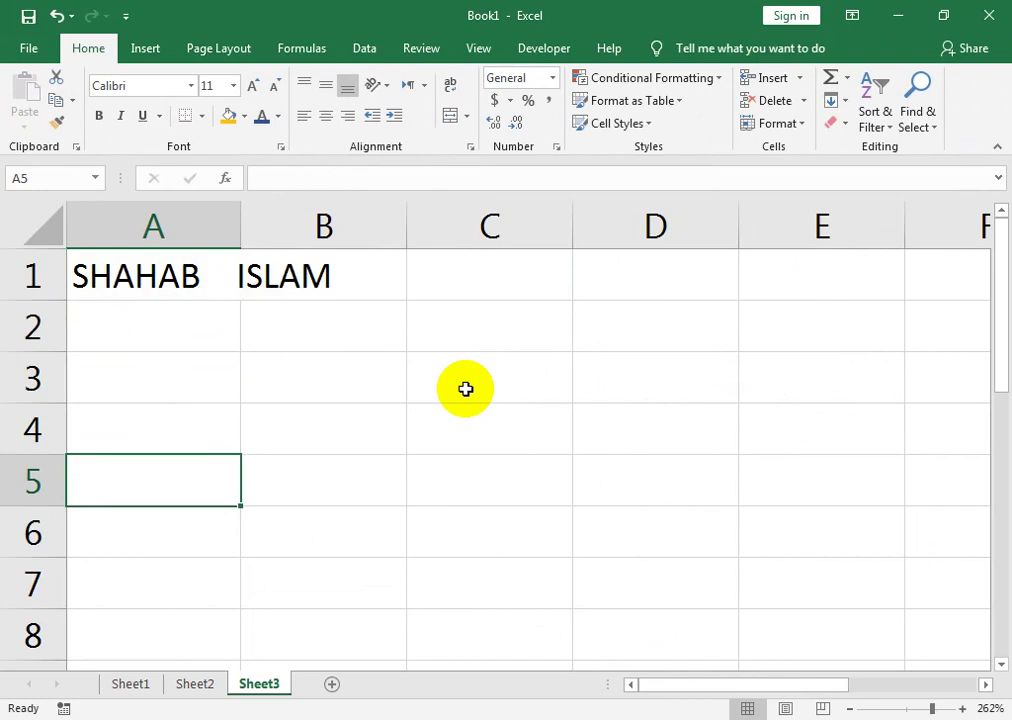
- Enter the person's first name and surname in A5 on two lines within the cell
text(SHA)
key(BackSpace)
text(HAH)
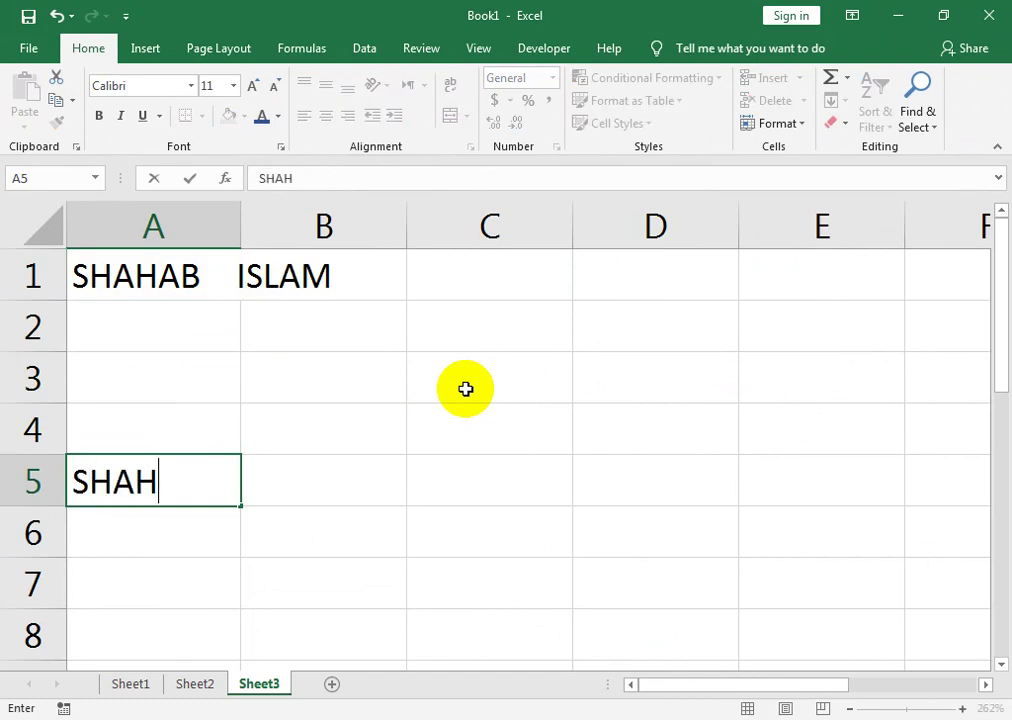
text(AB)
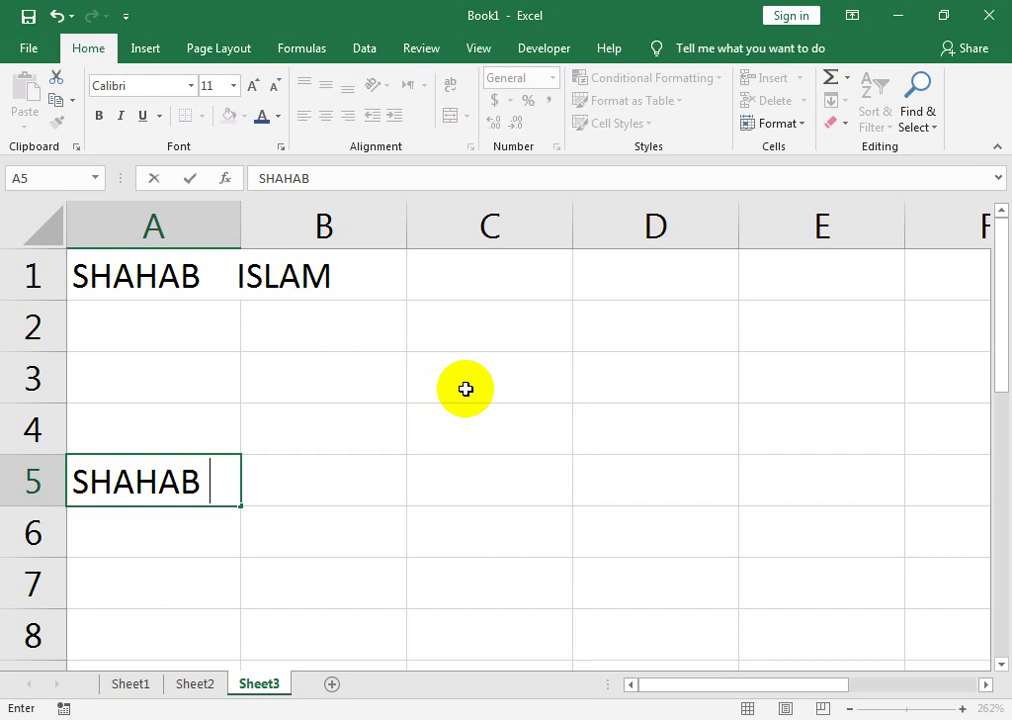
key(alt+Return)
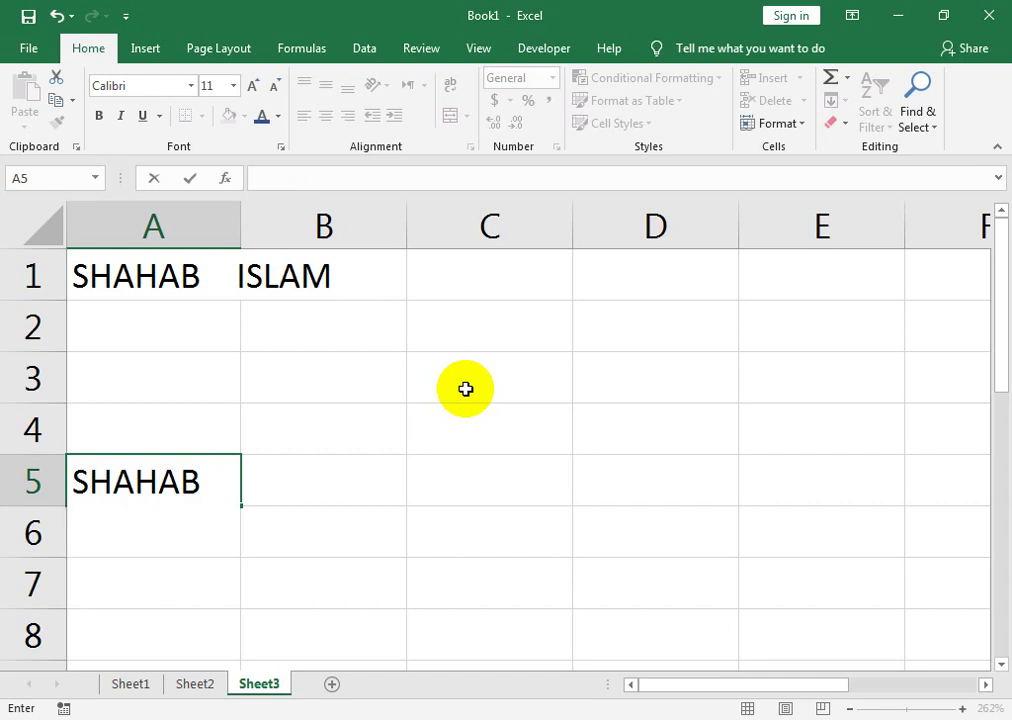
text(ISLAM)
key(Tab)
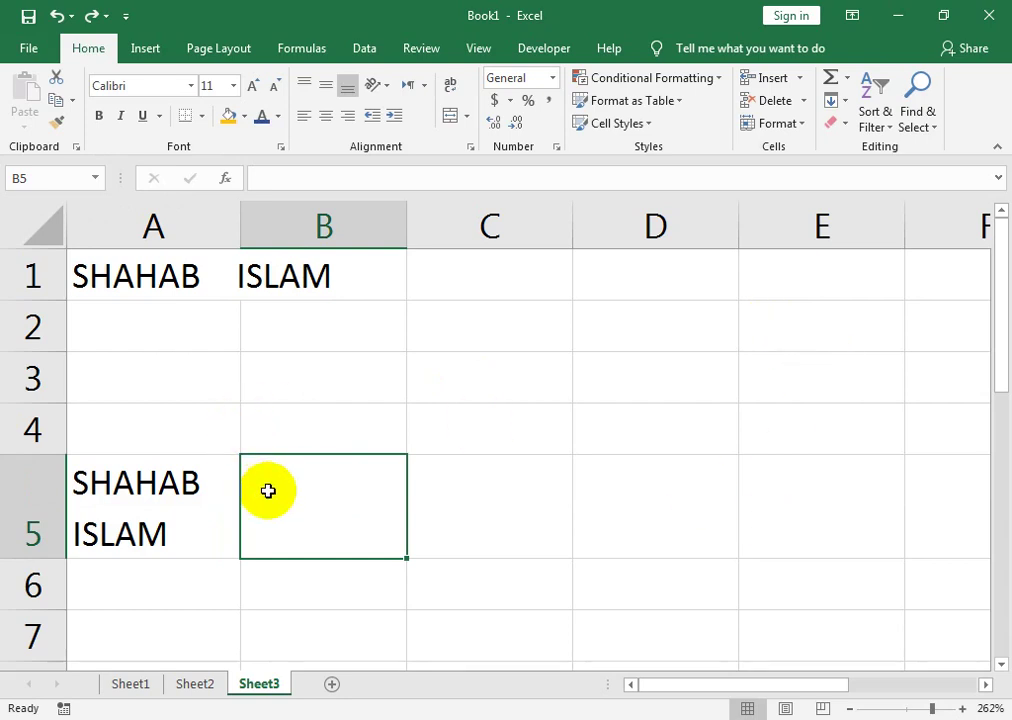
- Select seven scattered cells, including C1, C3, E4, D6 and F7
drag(340, 461, 427, 398)
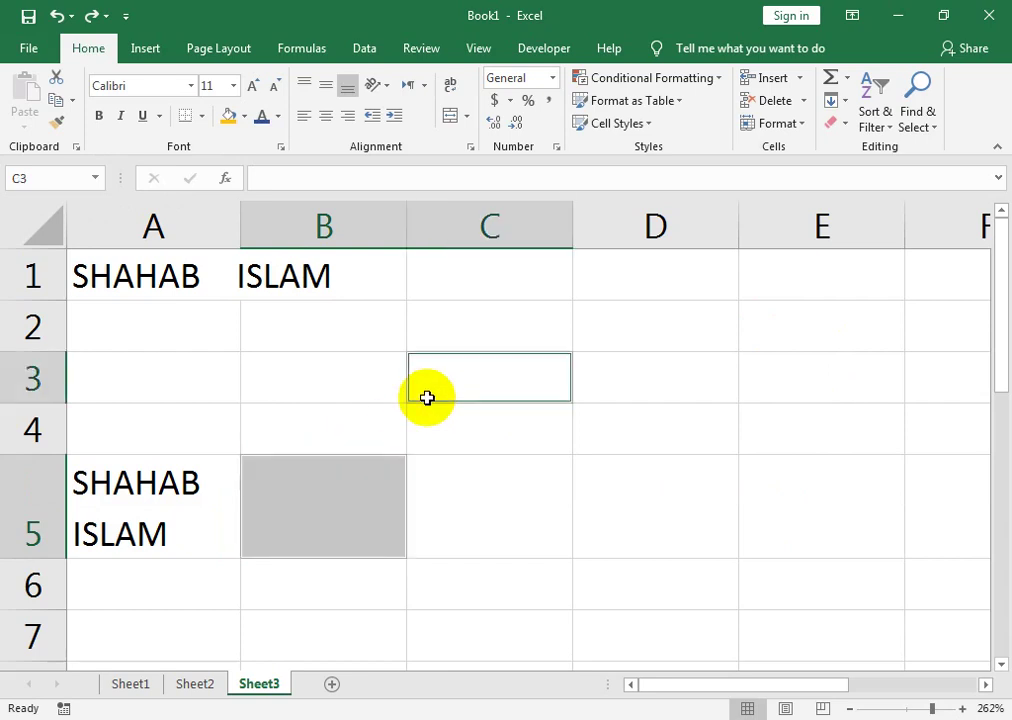
ctrl+click(490, 280)
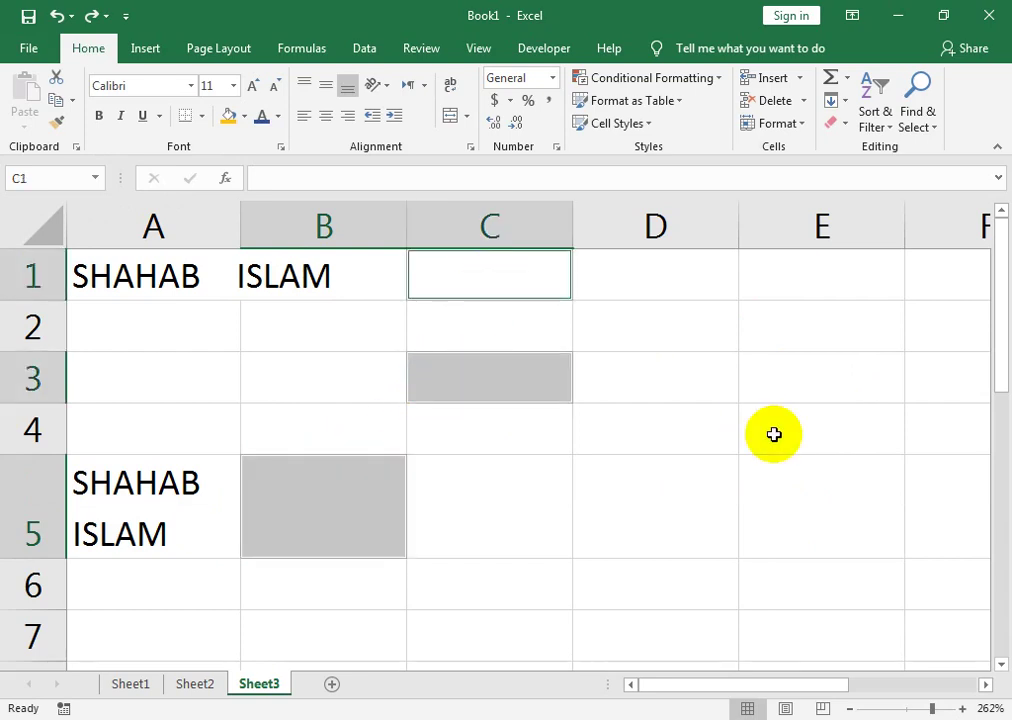
ctrl+click(755, 420)
ctrl+click(700, 580)
ctrl+click(140, 625)
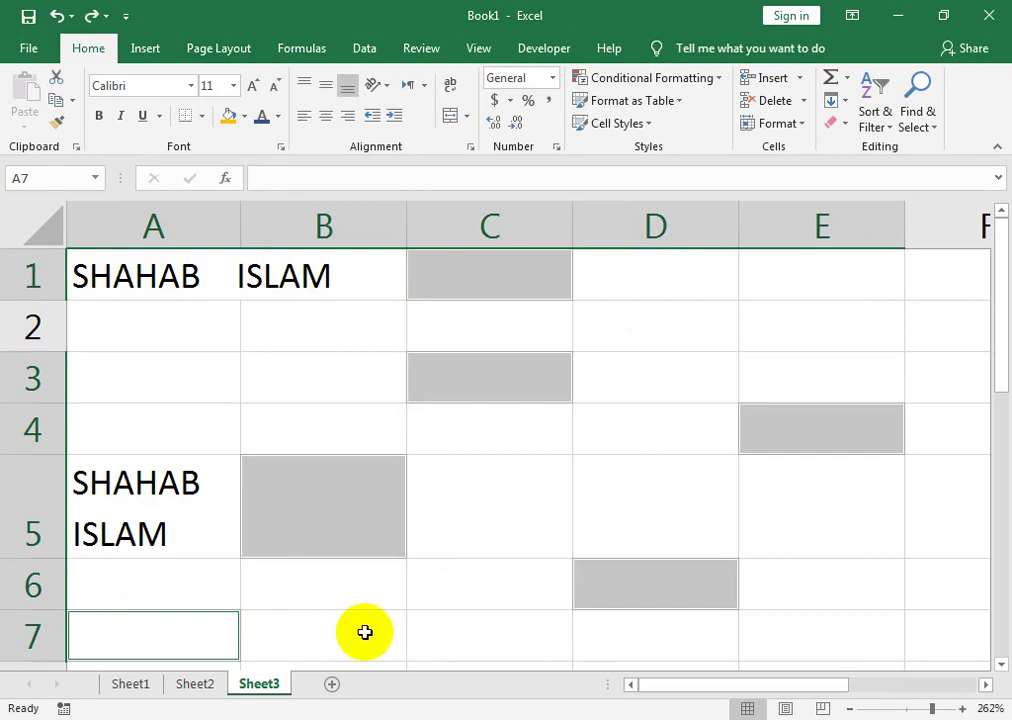
ctrl+click(930, 618)
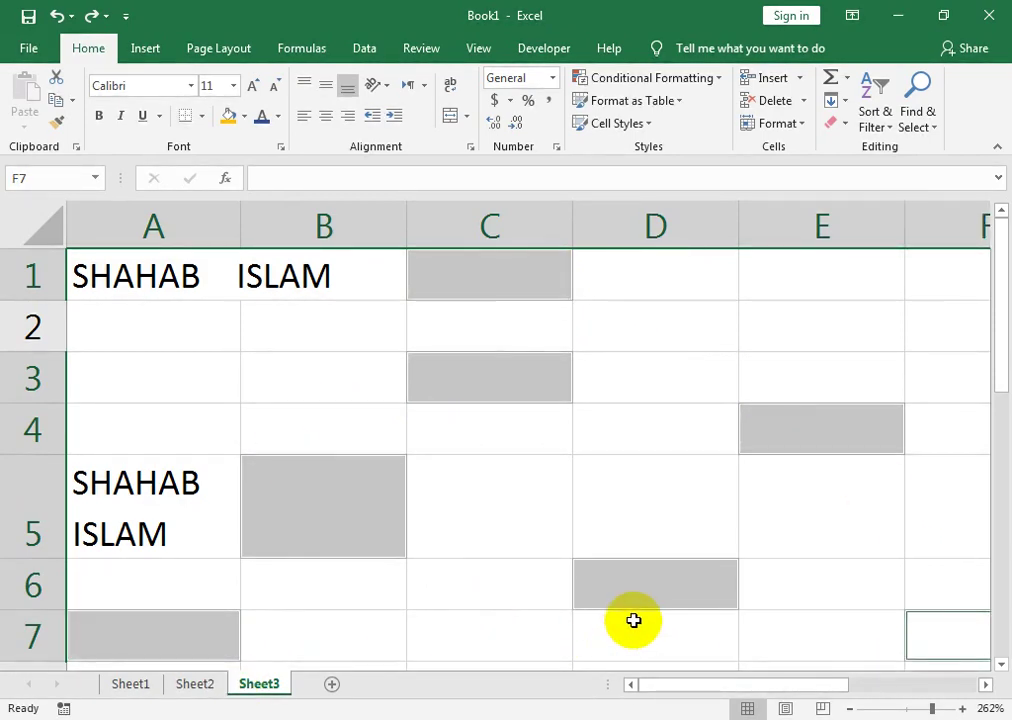
- Type SUBCRIBE MY CHANNEL and fill it into all seven selected cells with Ctrl+Enter
text(SUBCRI)
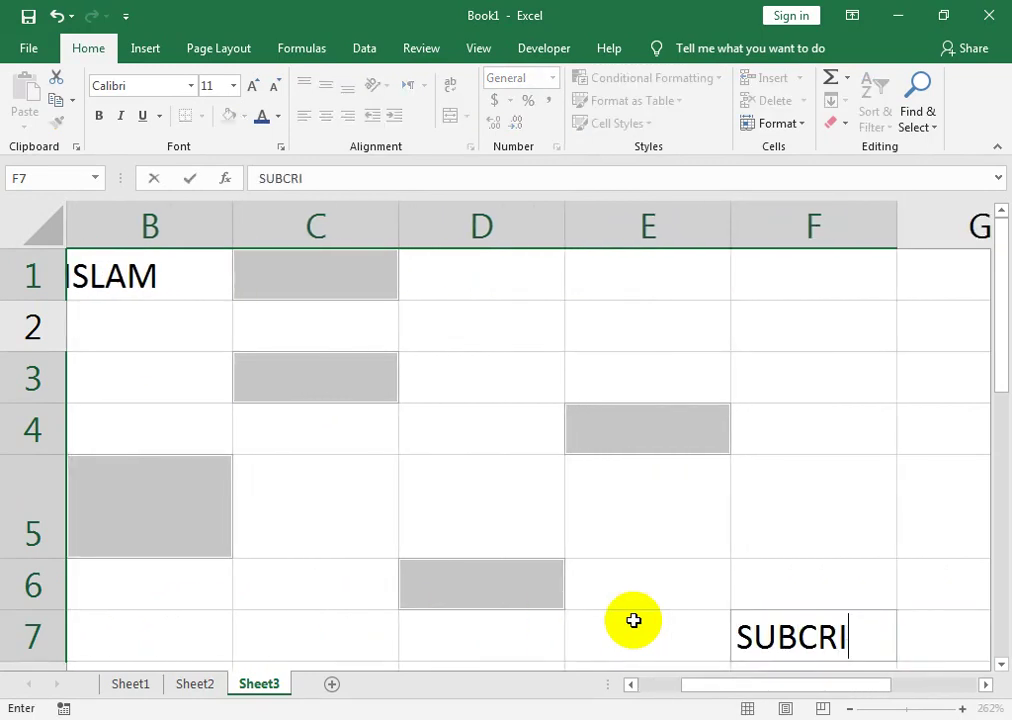
text(BE )
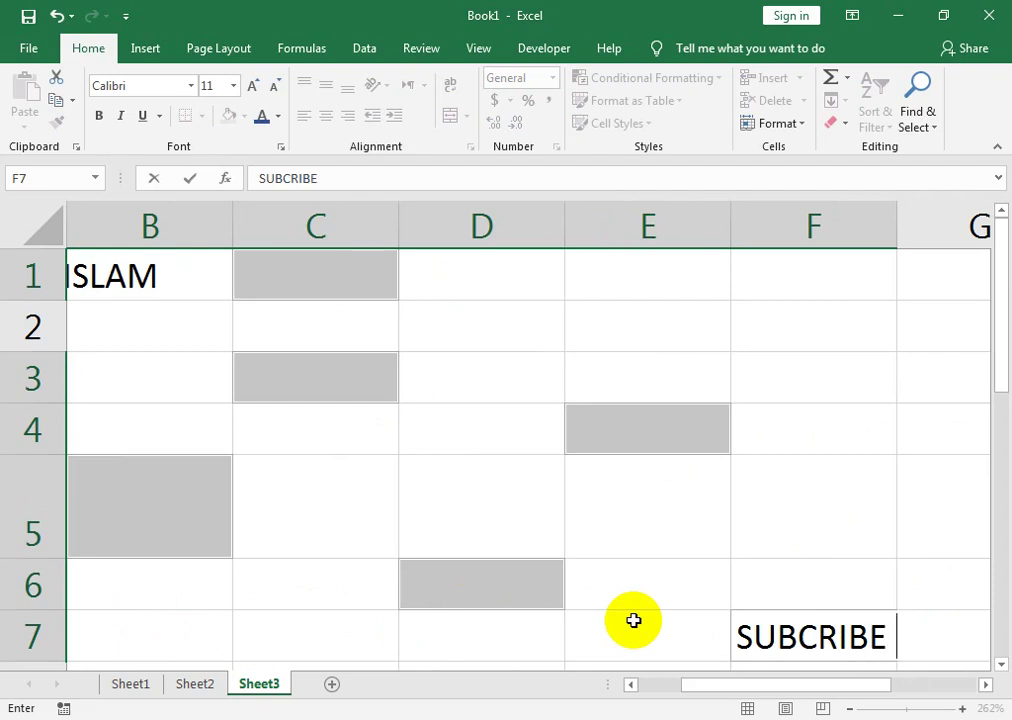
text(MY)
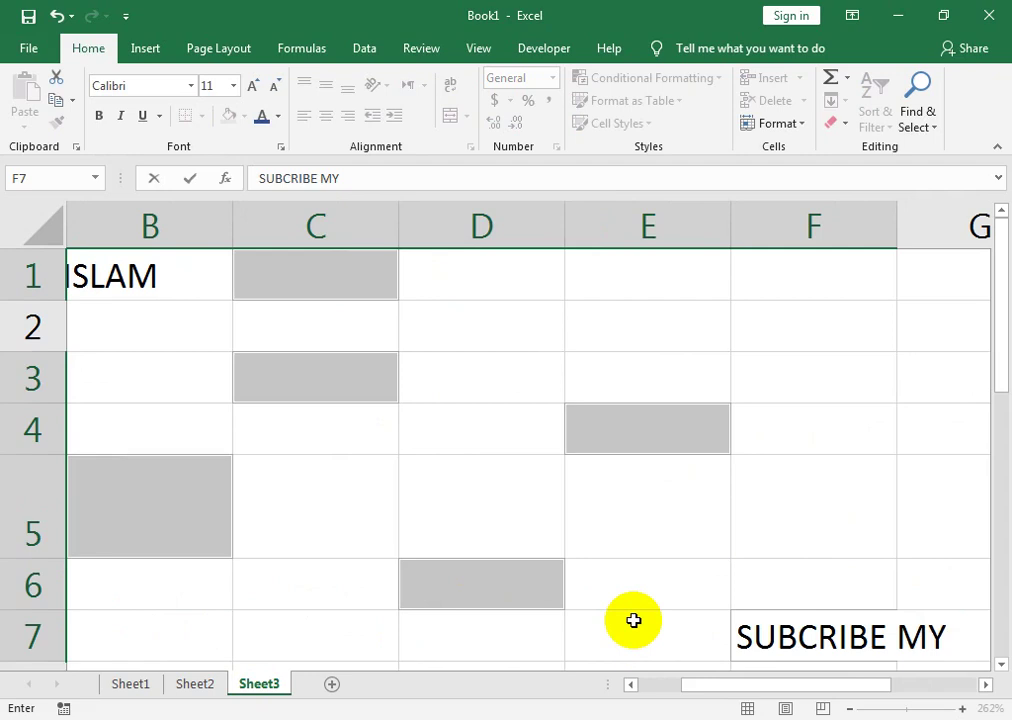
text(CHANN)
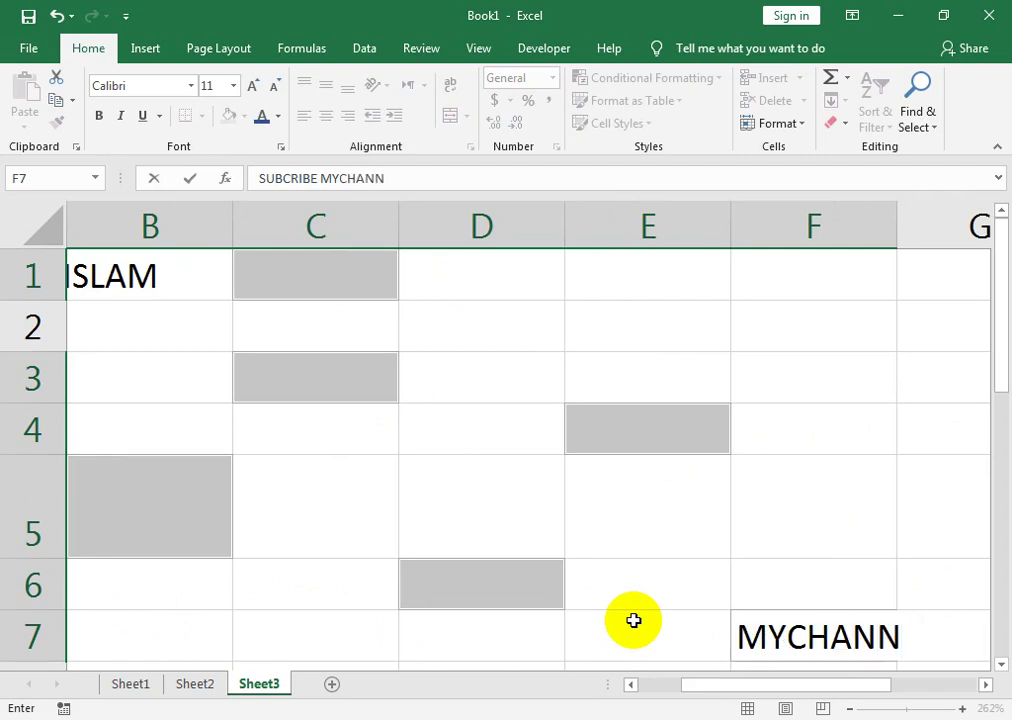
key(BackSpace)
key(BackSpace)
key(BackSpace)
key(BackSpace)
key(BackSpace)
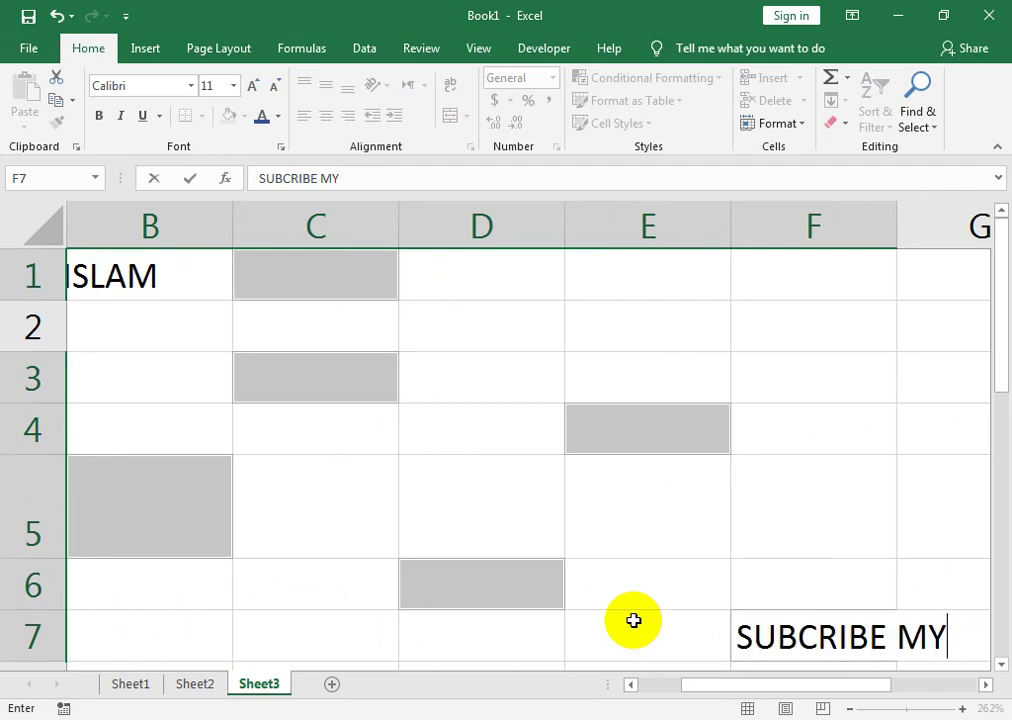
text(CHANNEL)
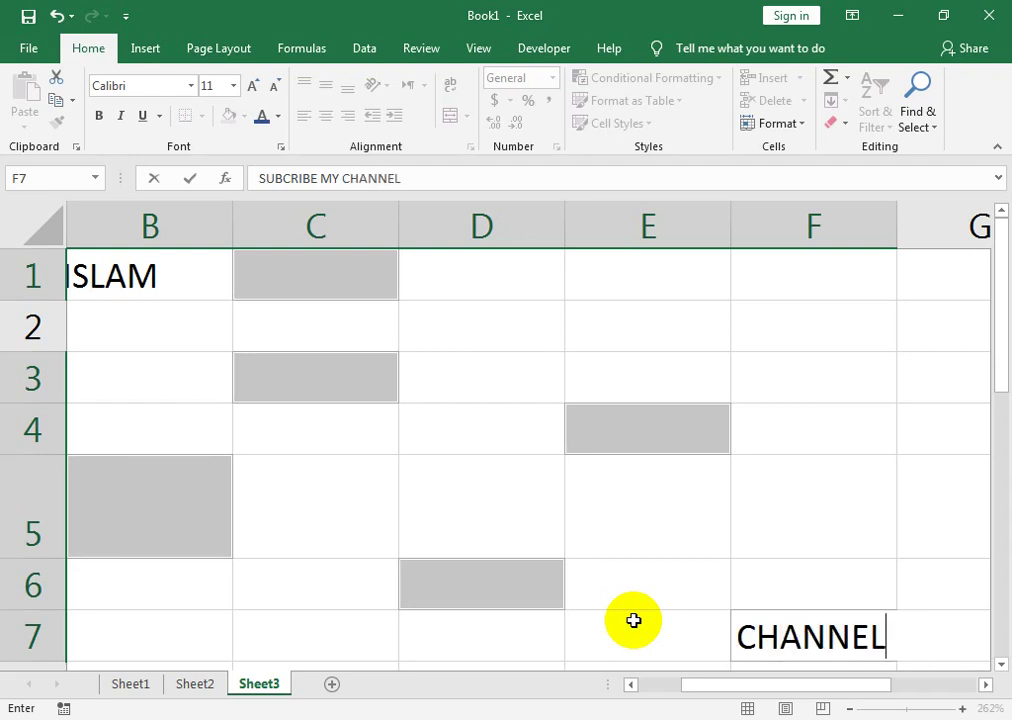
key(ctrl+Return)
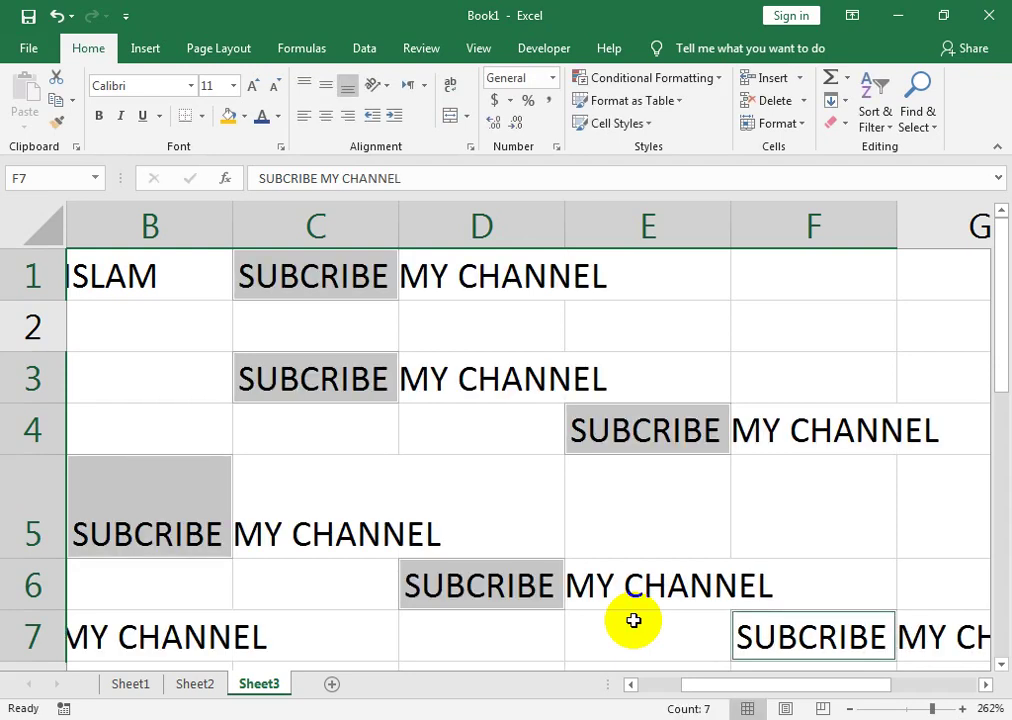
click(610, 475)
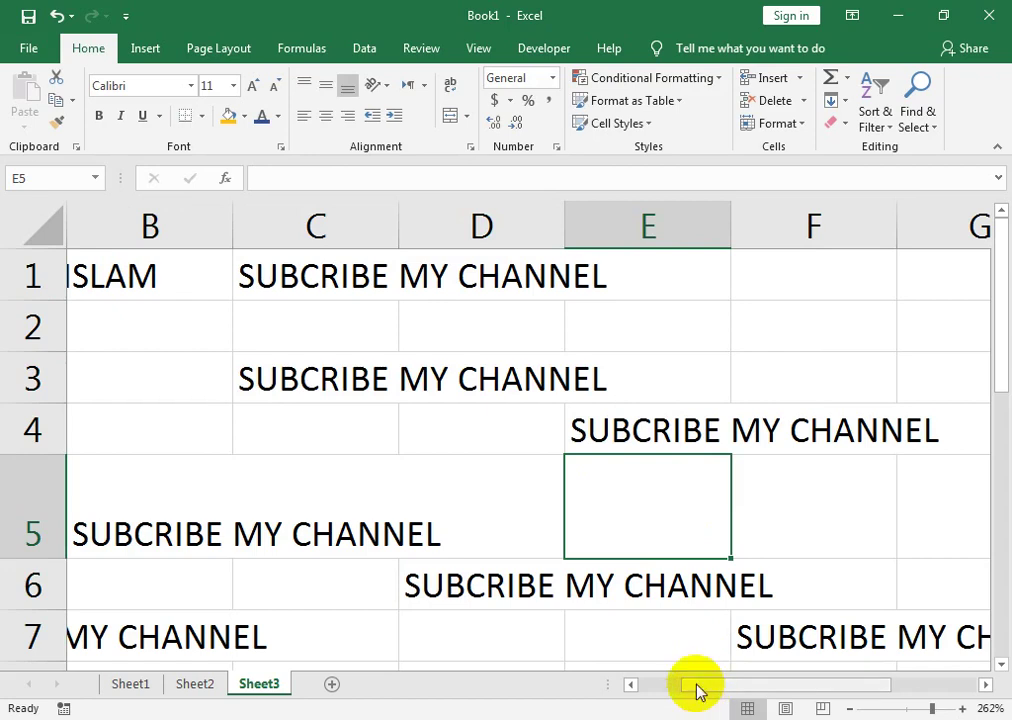
- Select E5, A3, B2, D2 and E2 together and fill ABC into all of them with Ctrl+Enter
drag(697, 690, 639, 693)
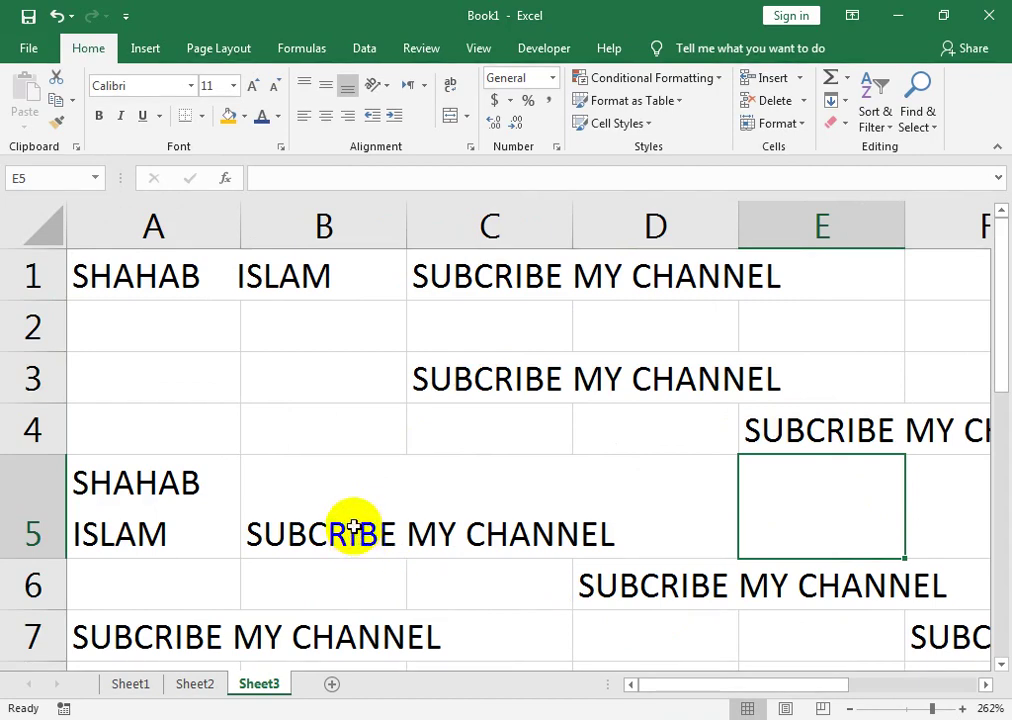
ctrl+click(162, 388)
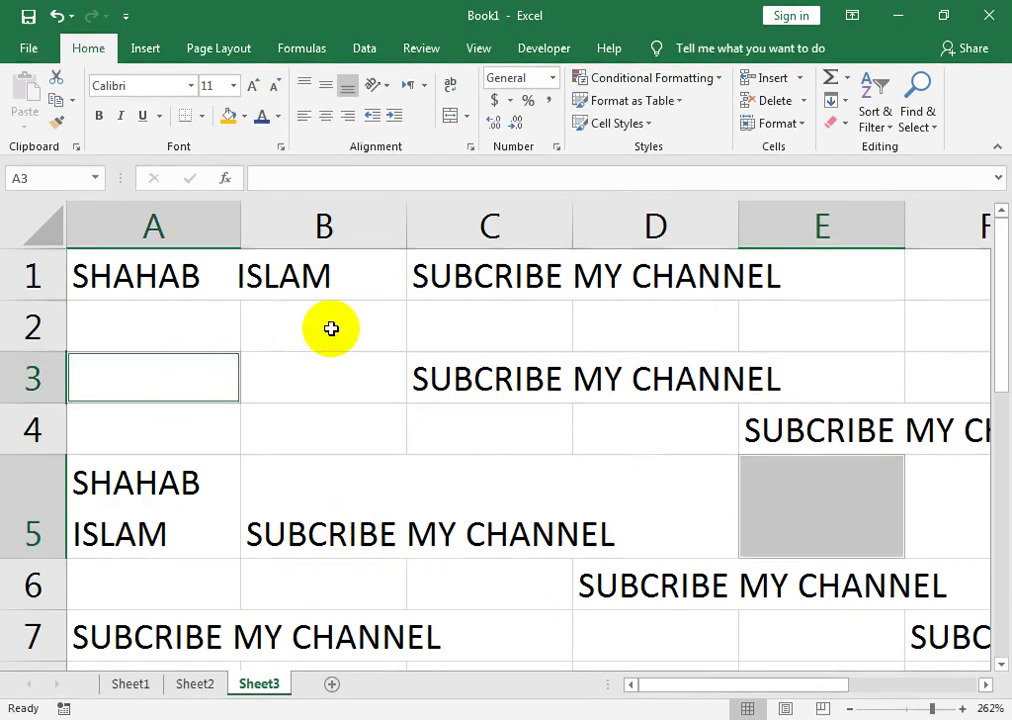
ctrl+click(314, 330)
ctrl+click(623, 332)
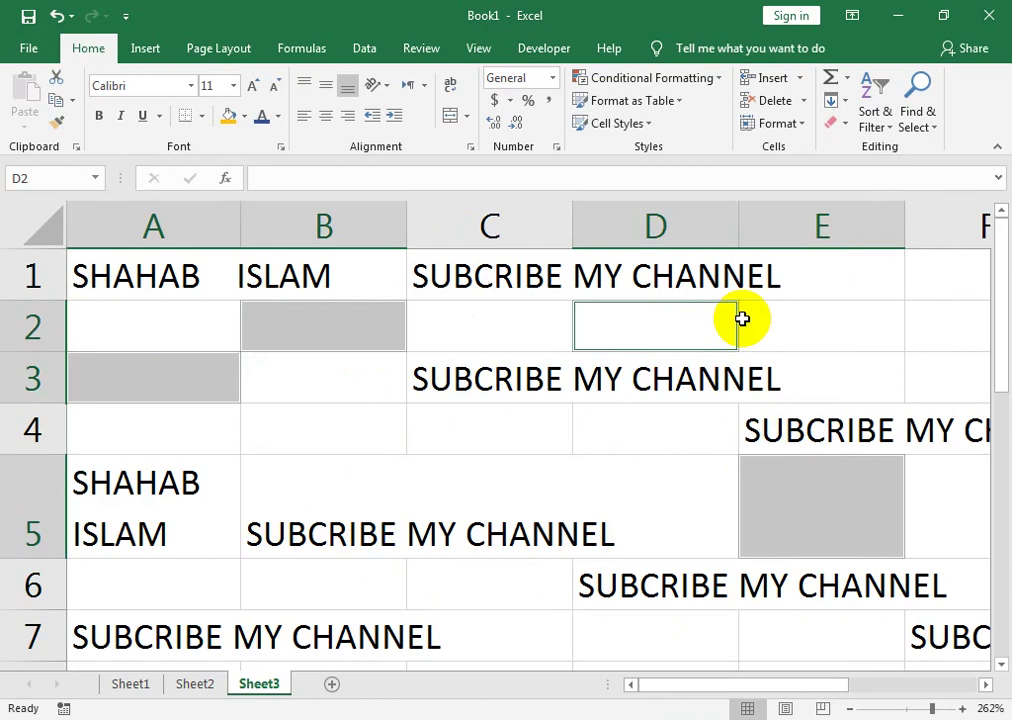
ctrl+click(783, 330)
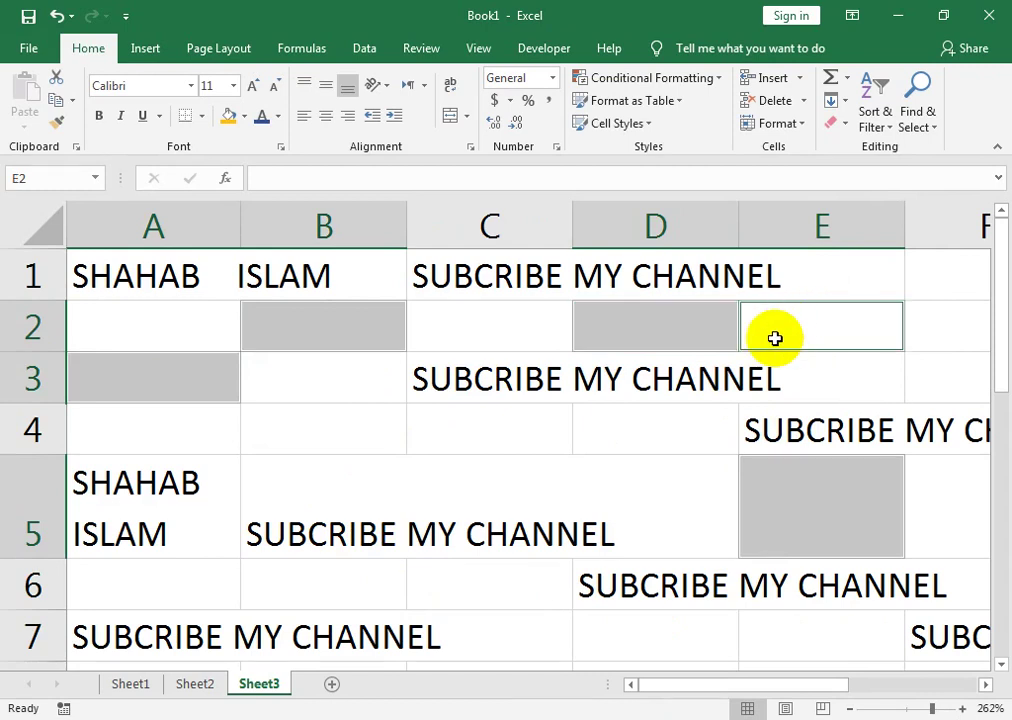
text(ABC)
key(ctrl+Return)
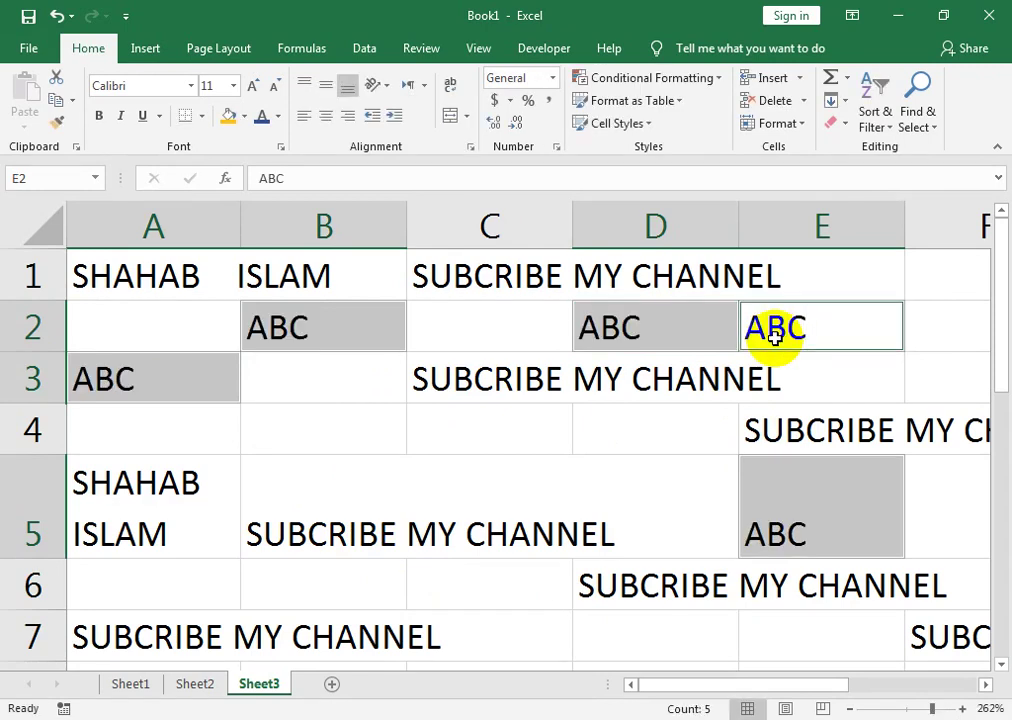
key(Left)
key(Left)
key(Left)
key(Left)
key(Down)
key(Down)
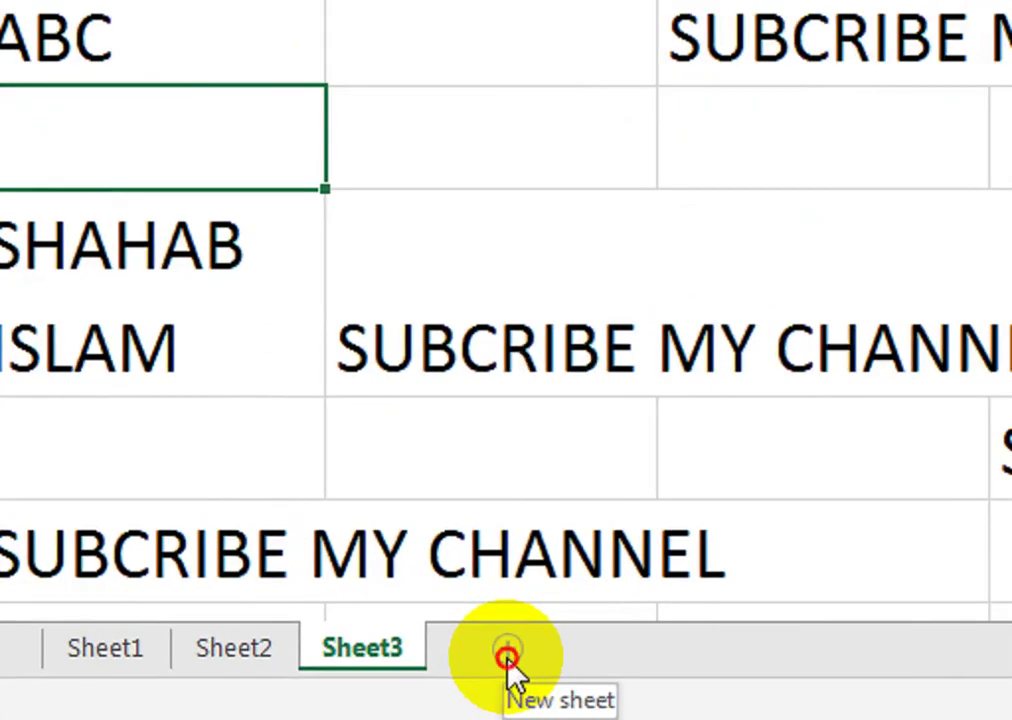
- Add Sheet4, Merge & Center B4:L8, and type COMPUTER MAINTAIN REOCRD into it
click(507, 657)
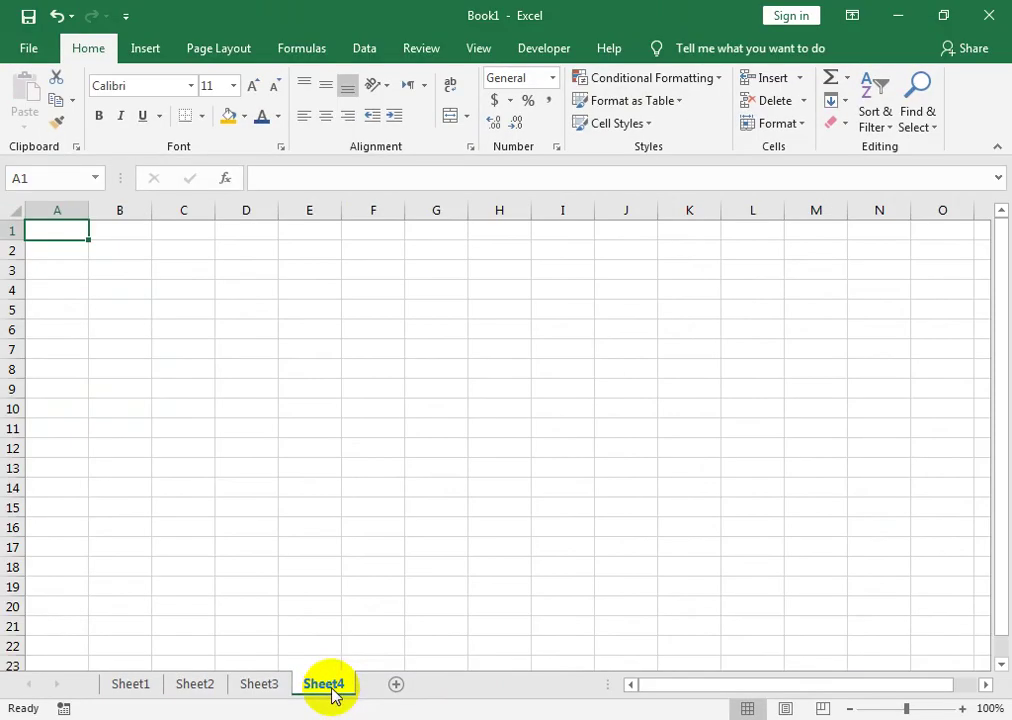
drag(106, 289, 761, 370)
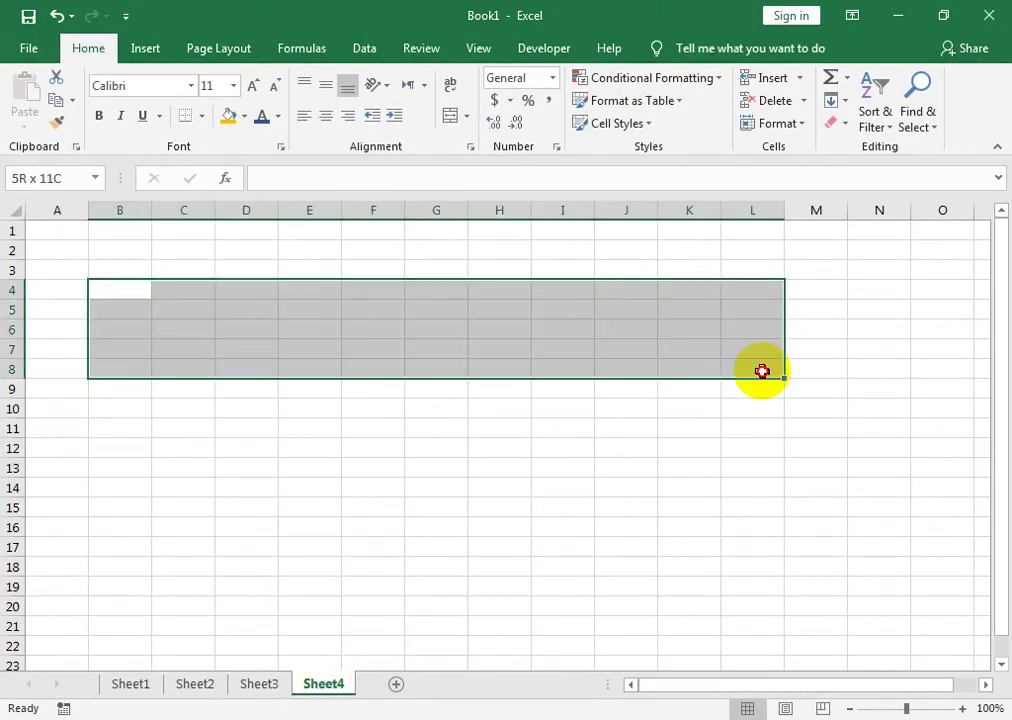
click(466, 118)
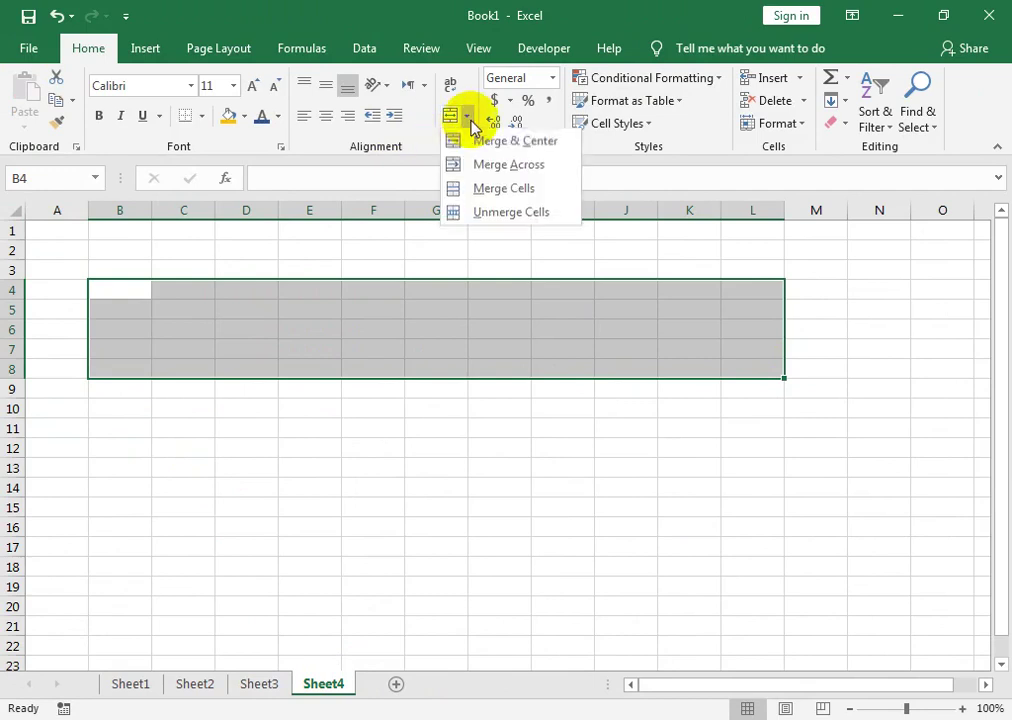
click(469, 144)
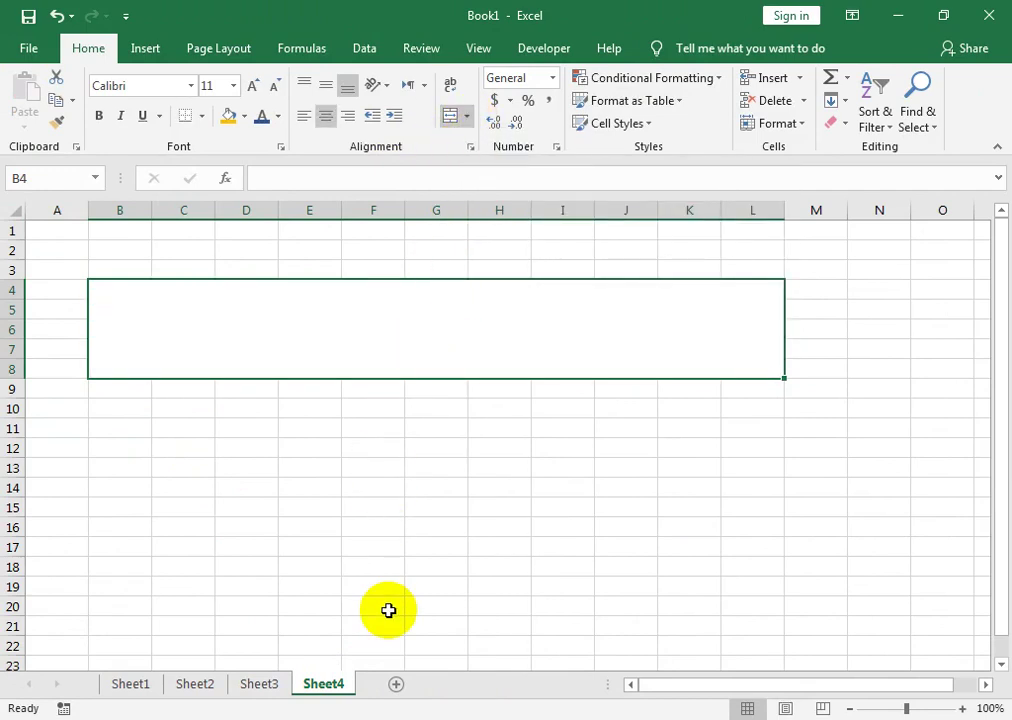
text(COMPUTER)
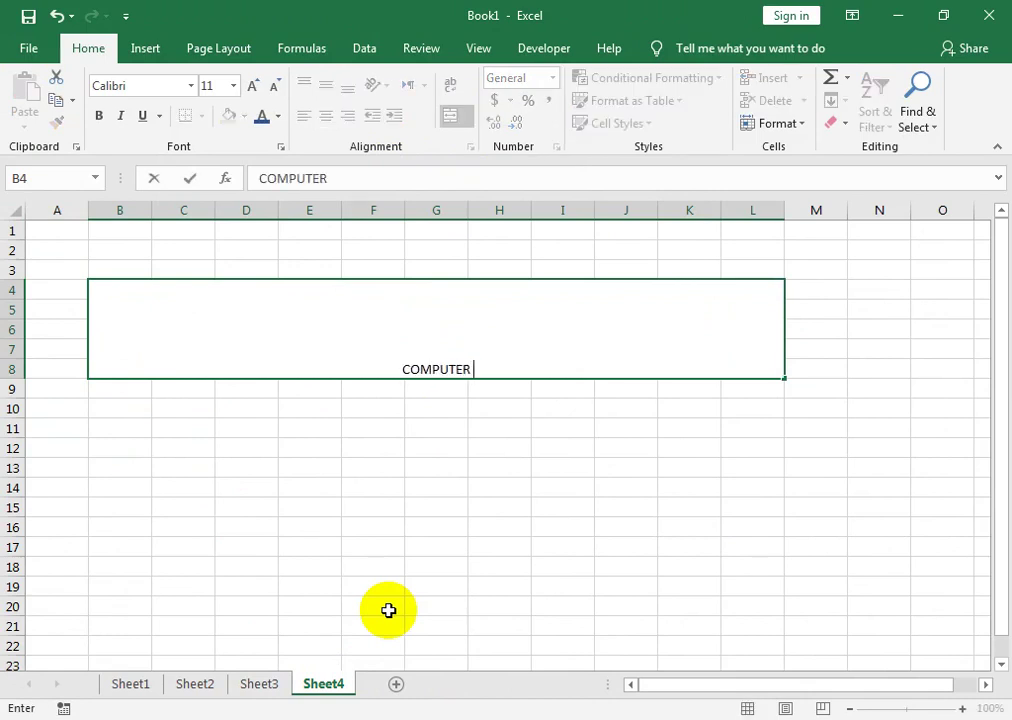
text( MAINTA)
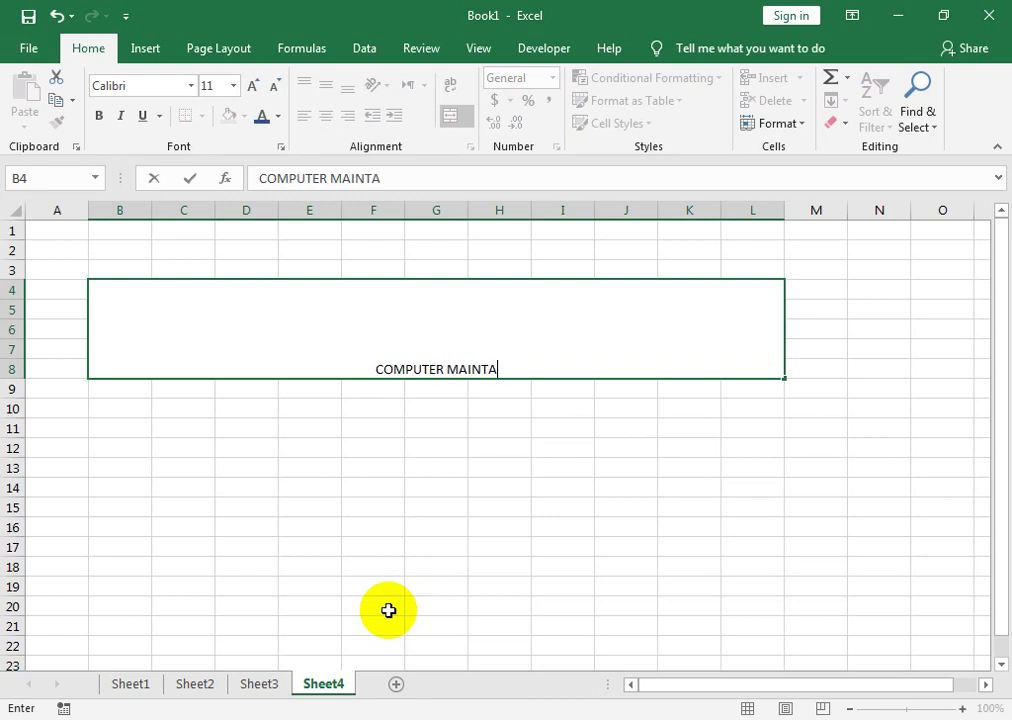
text(IN REOCRD)
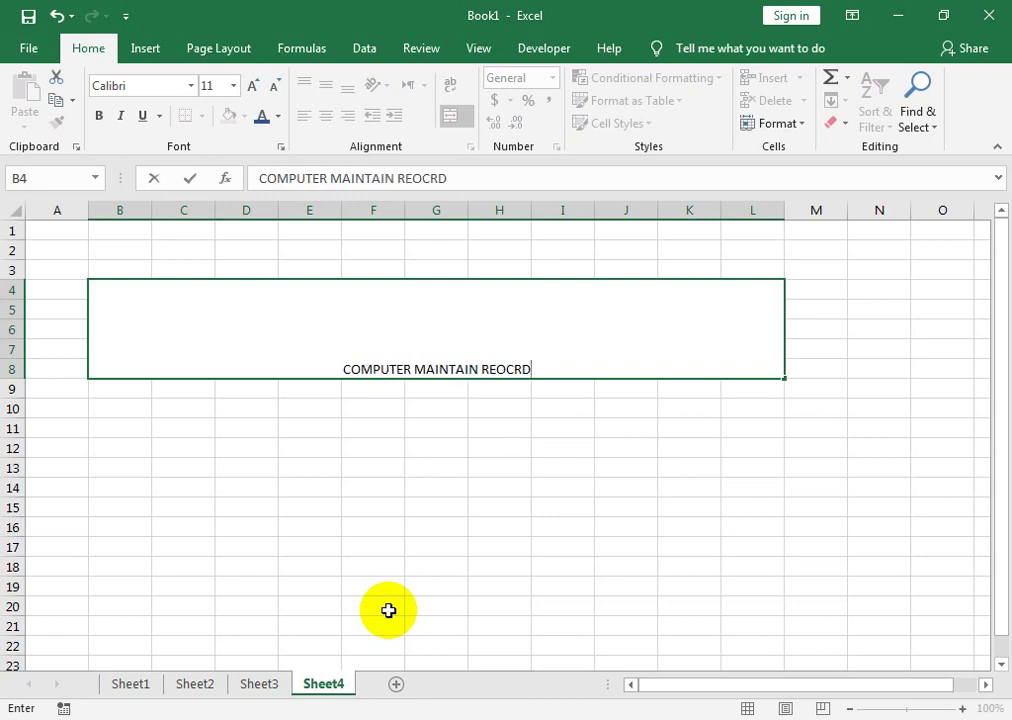
- Middle-align the merged title, enlarge it to size 24, and apply orange fill with dark blue text
click(459, 562)
click(462, 302)
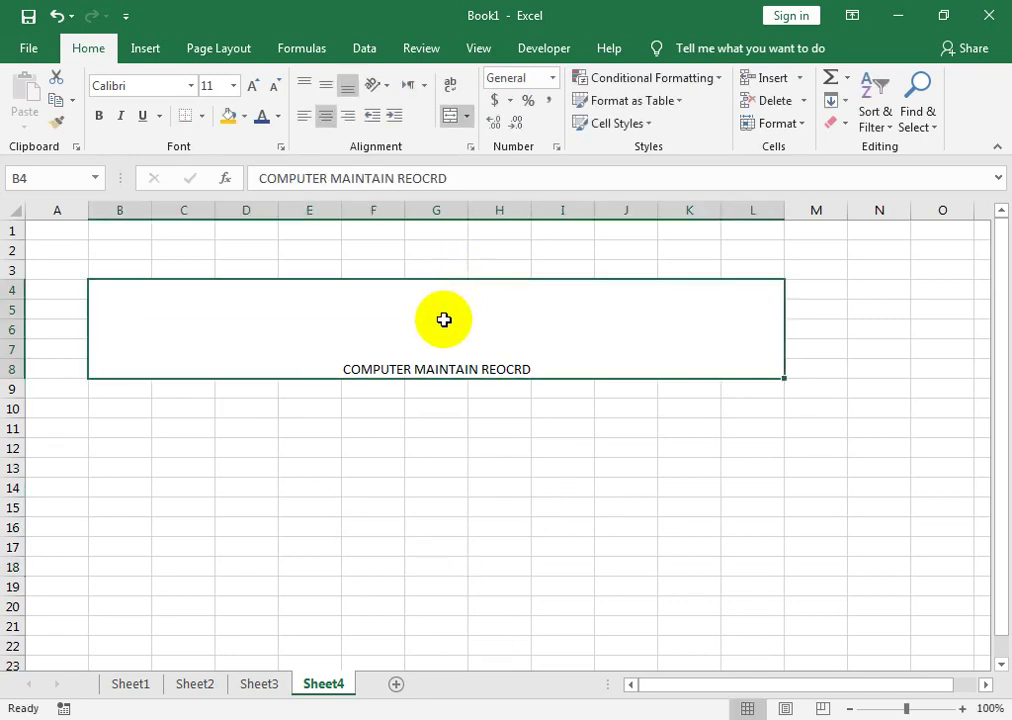
click(337, 88)
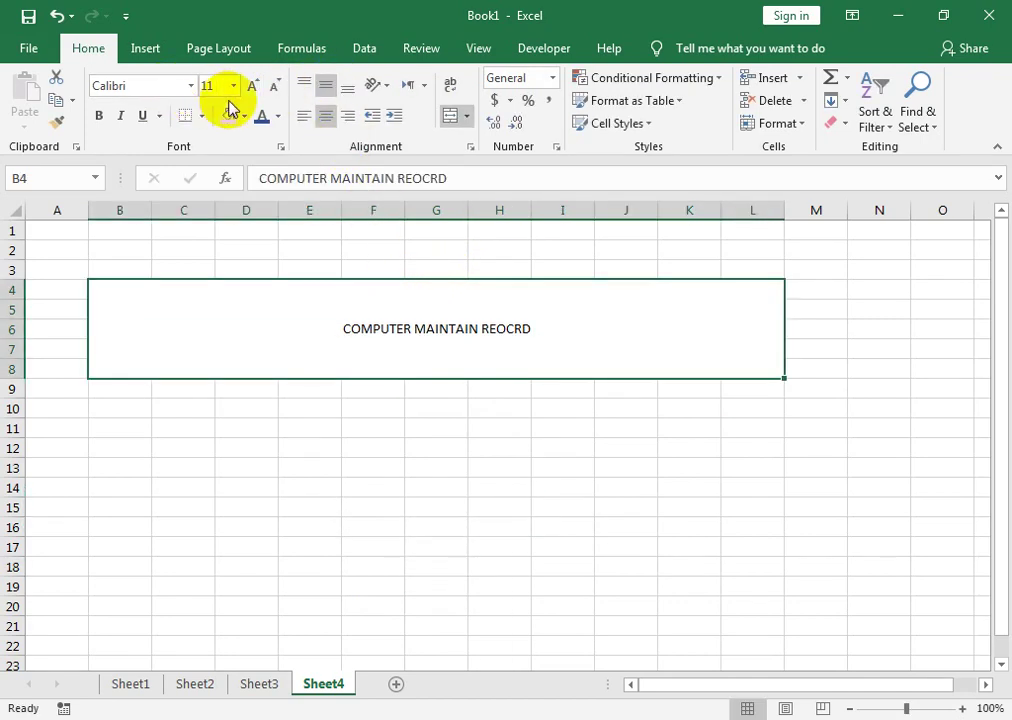
click(256, 86)
click(256, 86)
click(256, 86)
click(256, 86)
click(256, 86)
double_click(256, 86)
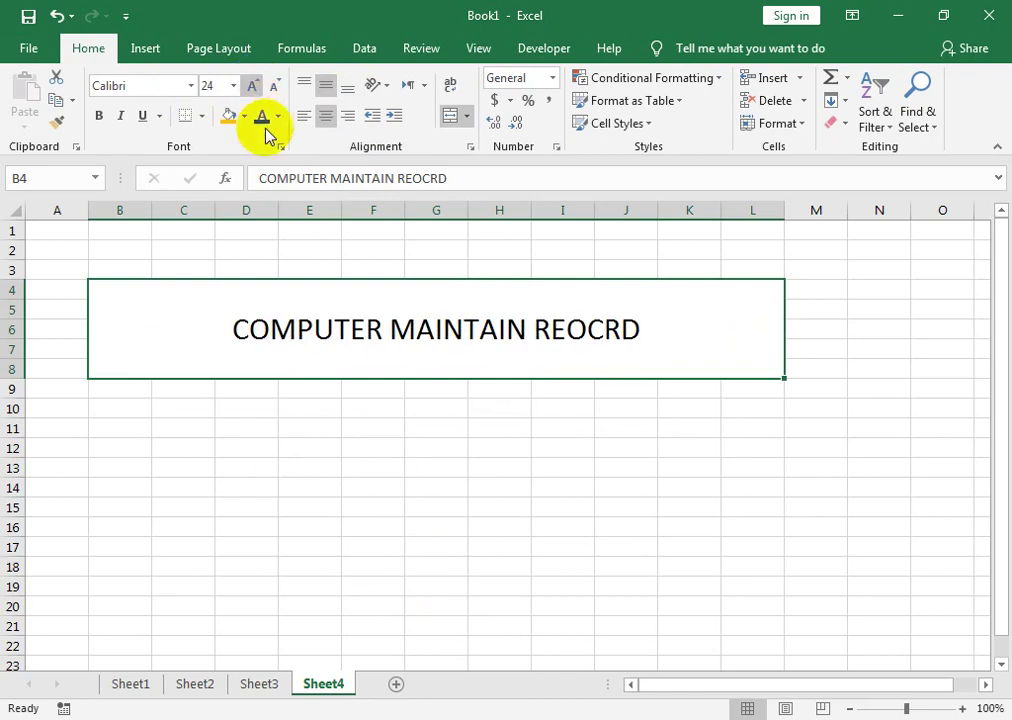
click(228, 116)
click(261, 117)
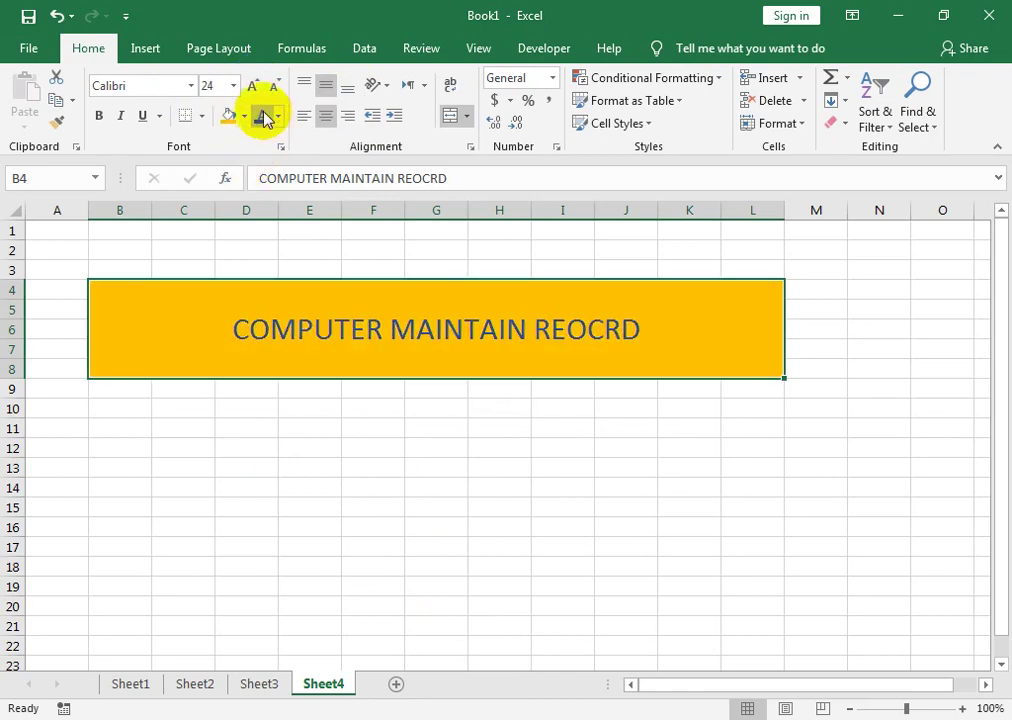
- Set the title font to Impact at size 48, then delete the text
click(168, 92)
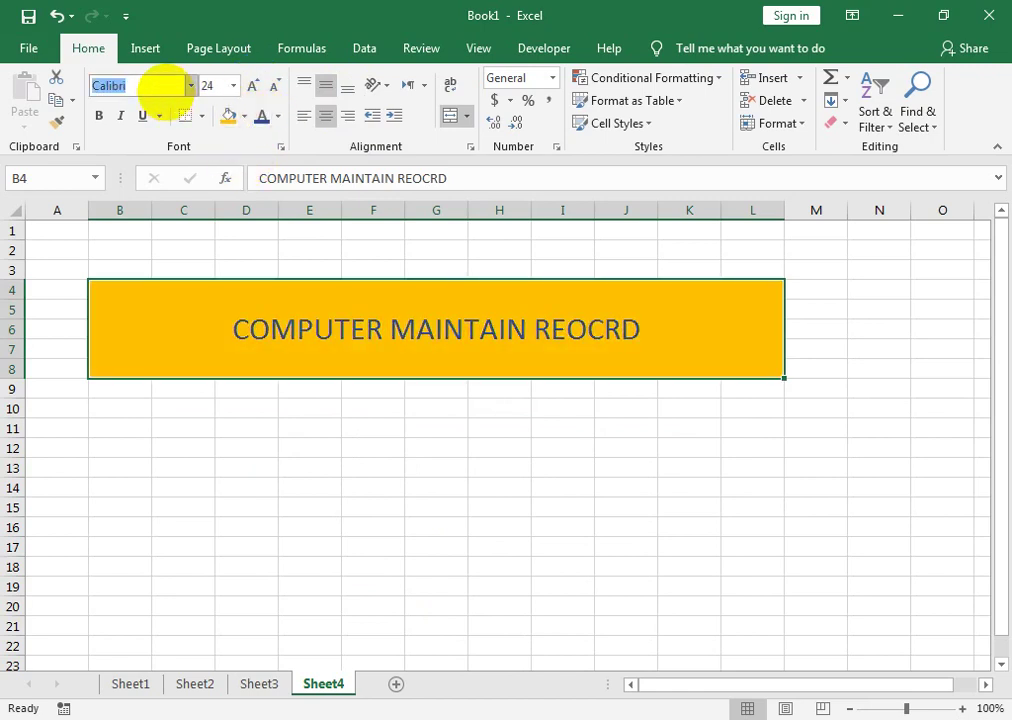
text(Impact)
key(Return)
click(258, 88)
click(258, 88)
click(258, 88)
click(258, 88)
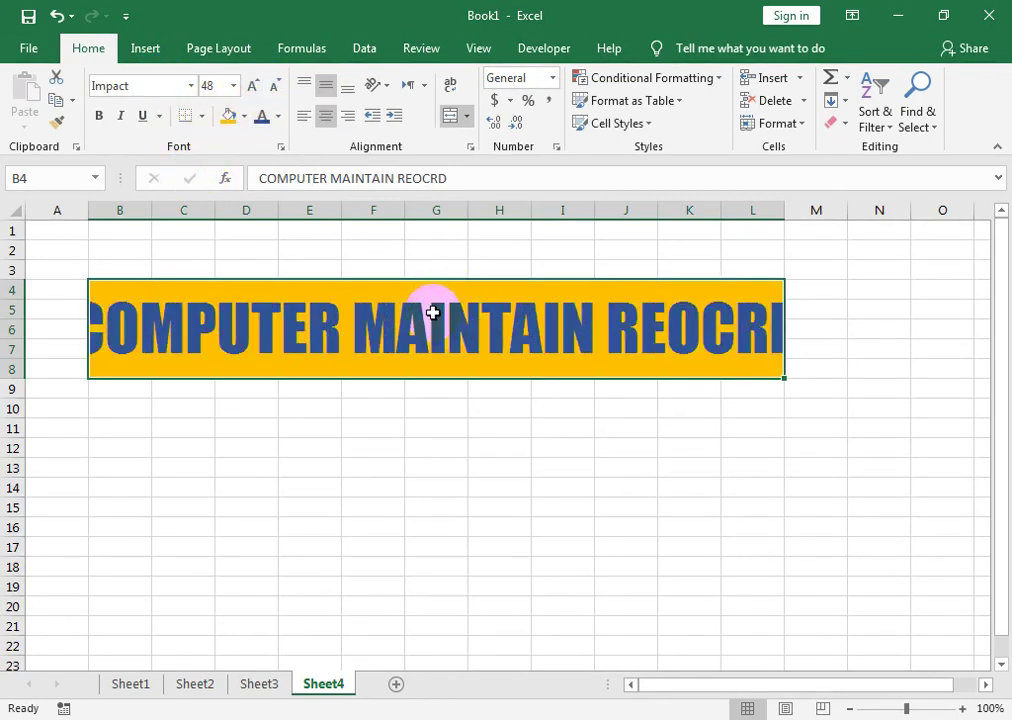
key(Delete)
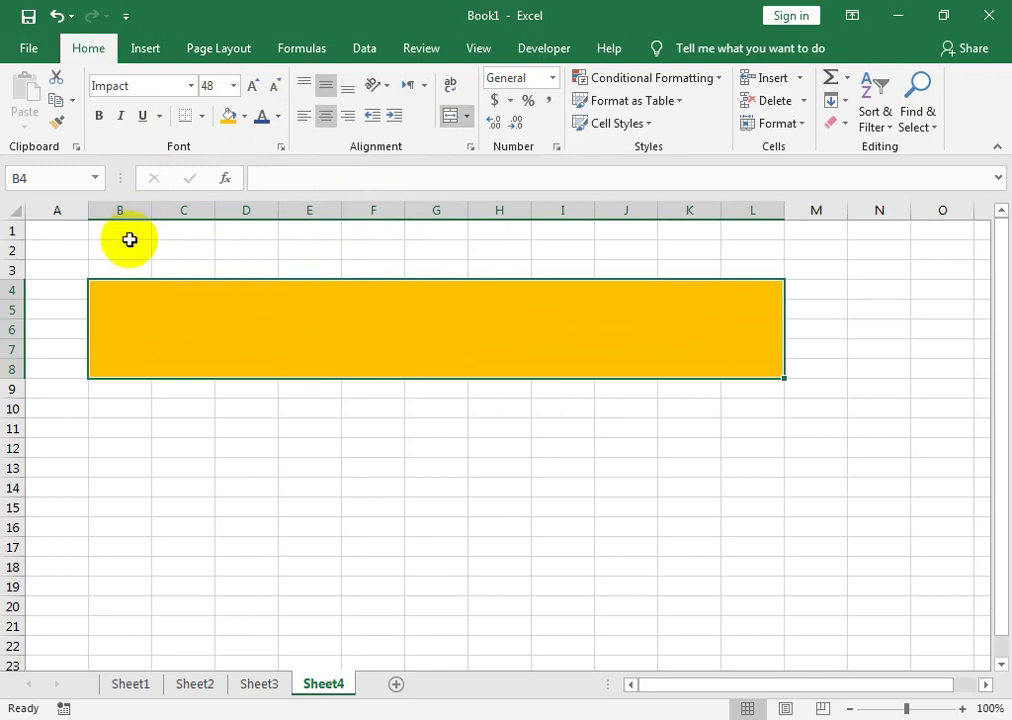
- Apply Clear All to B1:N11, undo it, and shrink the title to size 36
drag(131, 239, 880, 428)
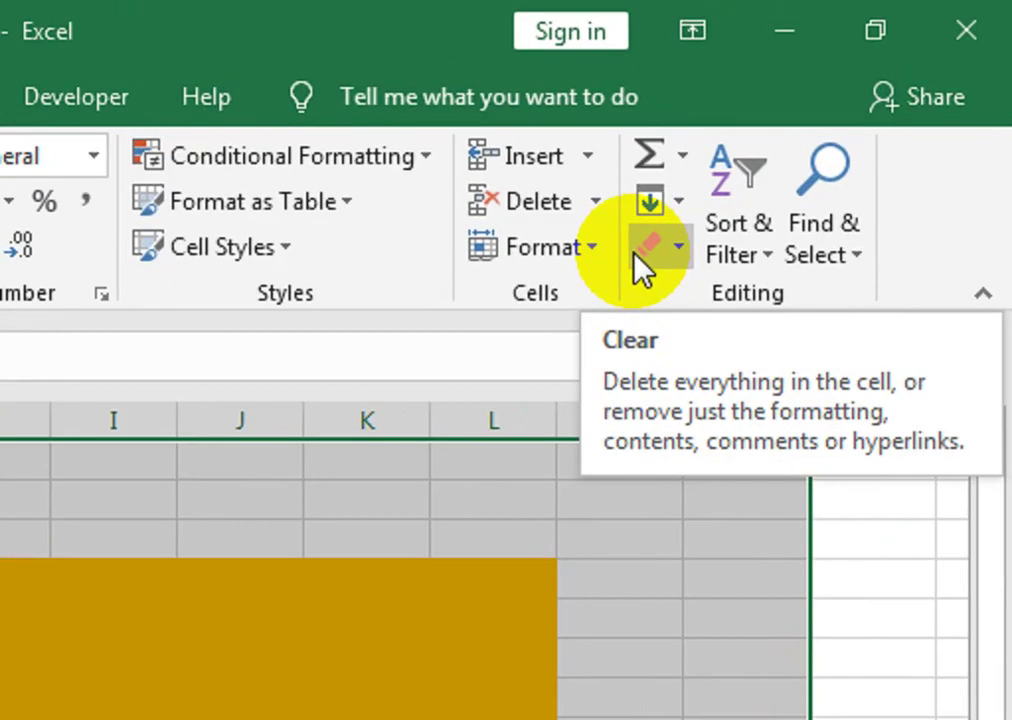
click(638, 252)
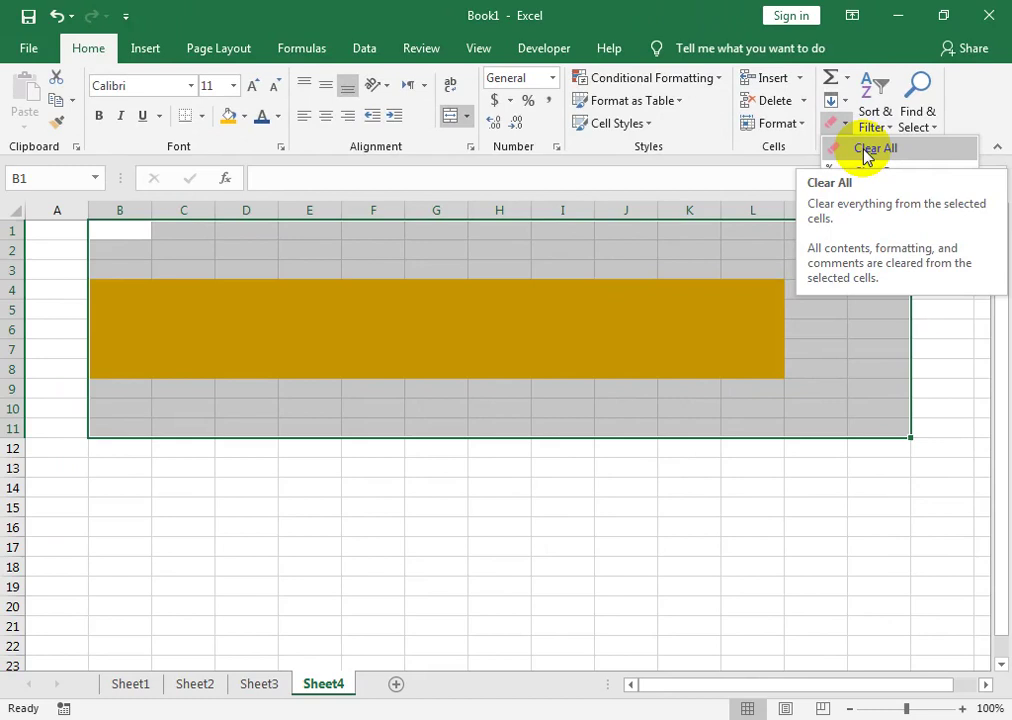
click(866, 150)
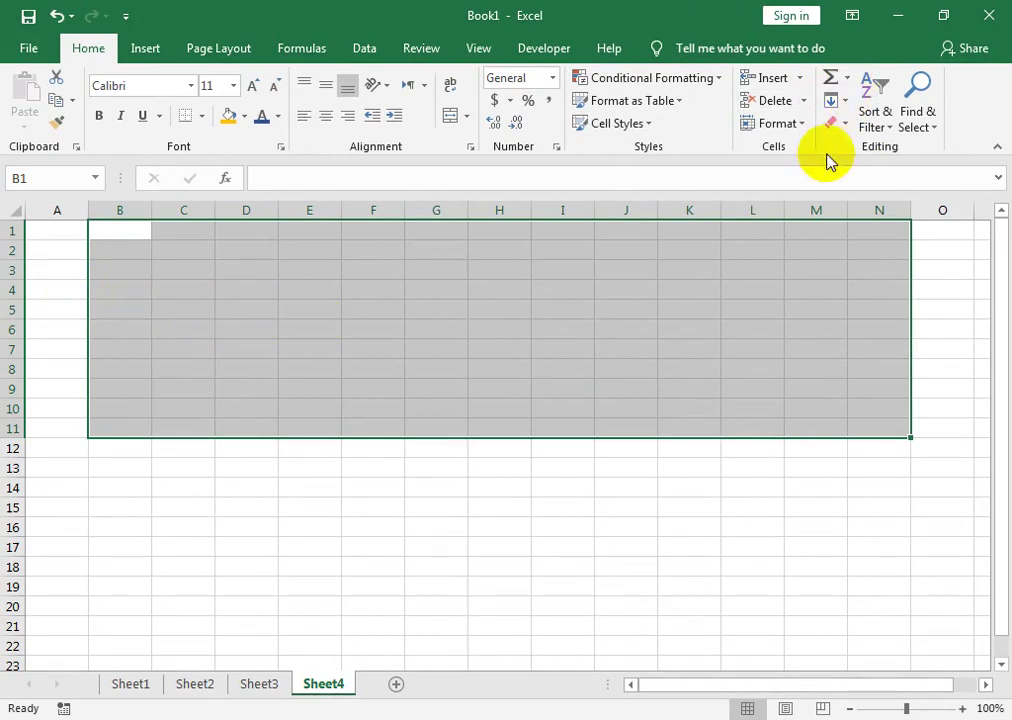
key(ctrl+z)
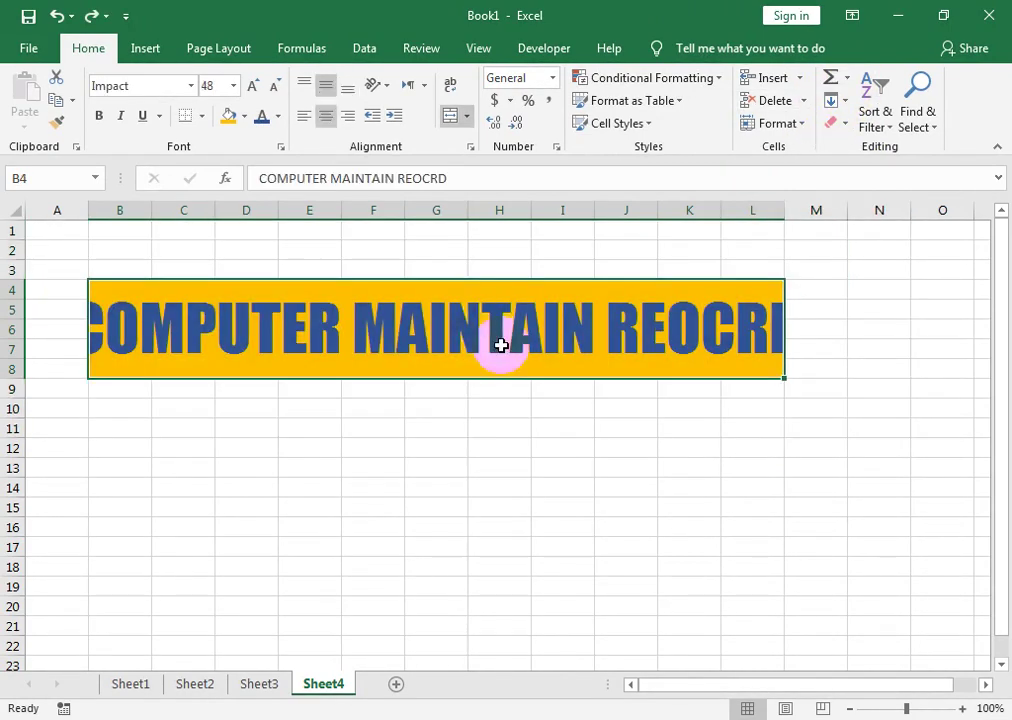
click(268, 88)
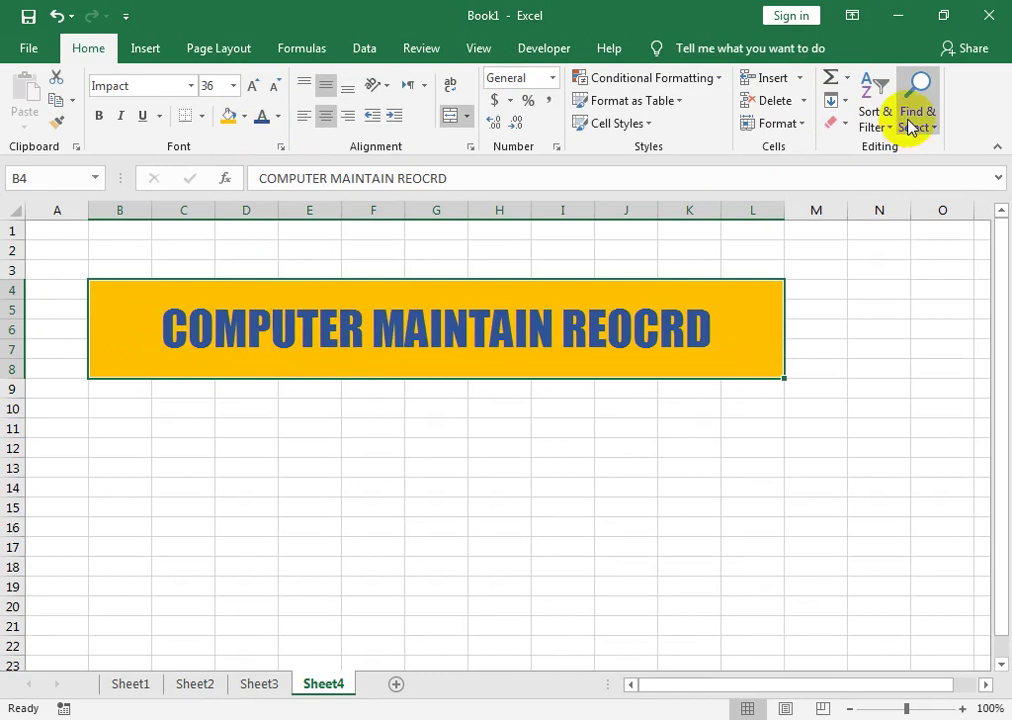
- Apply Clear Formats to the banner, then undo it to restore the formatting
click(845, 124)
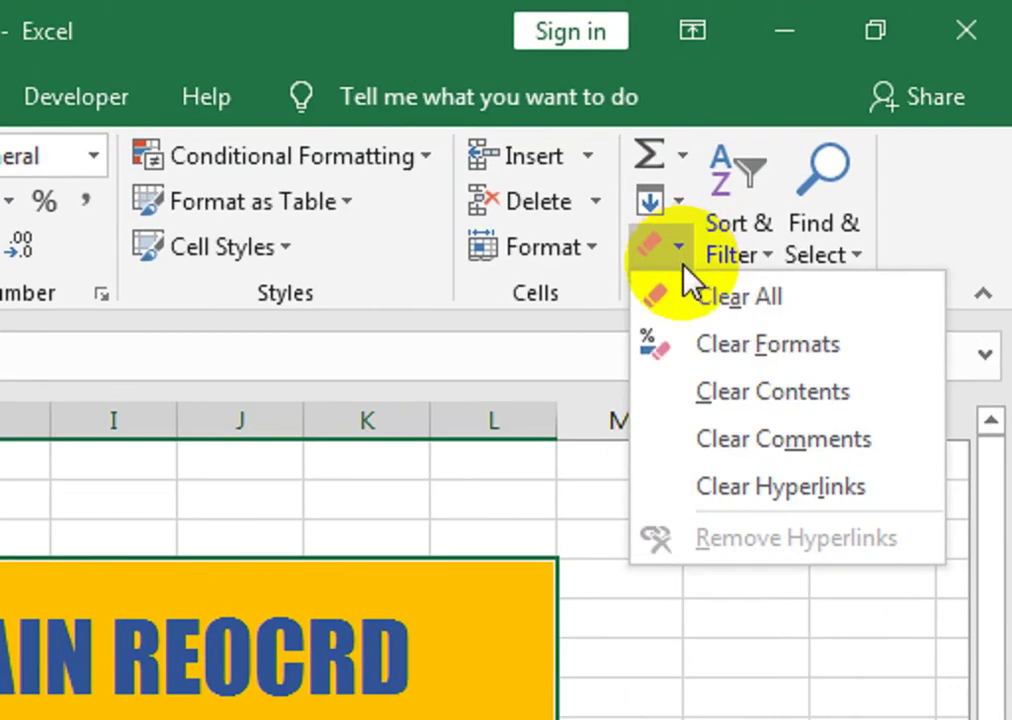
click(692, 350)
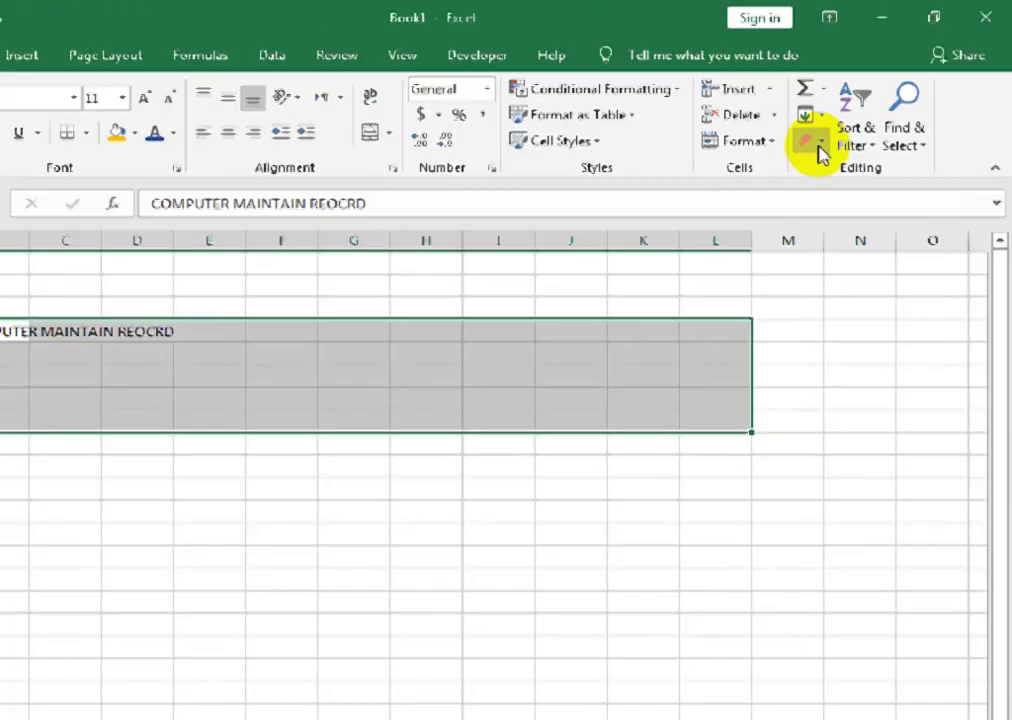
click(838, 123)
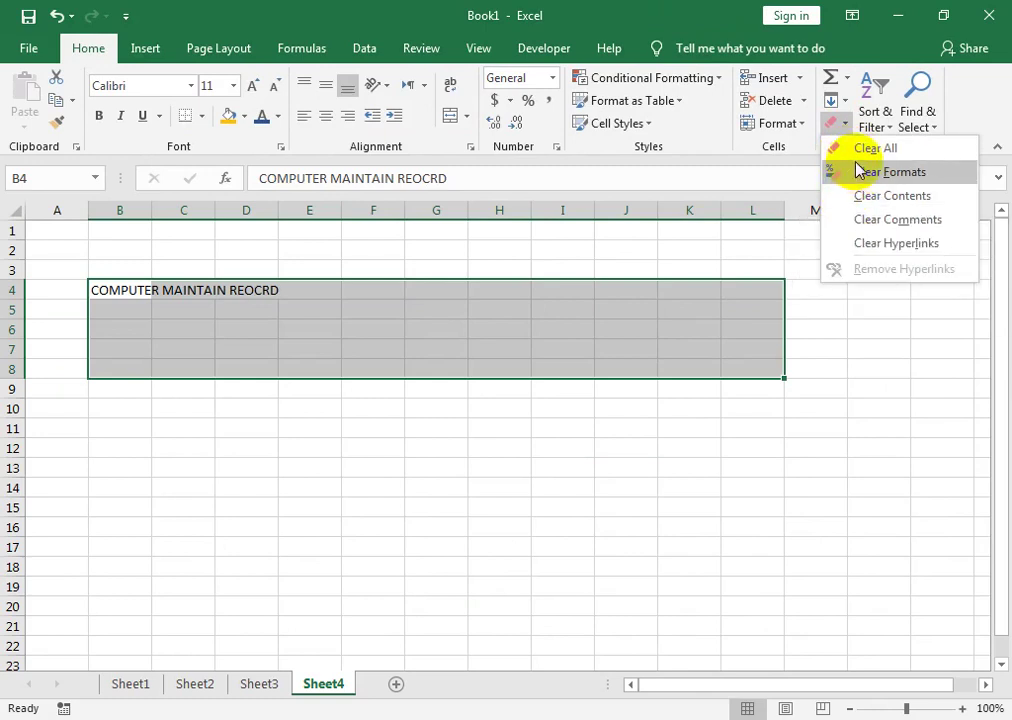
click(783, 145)
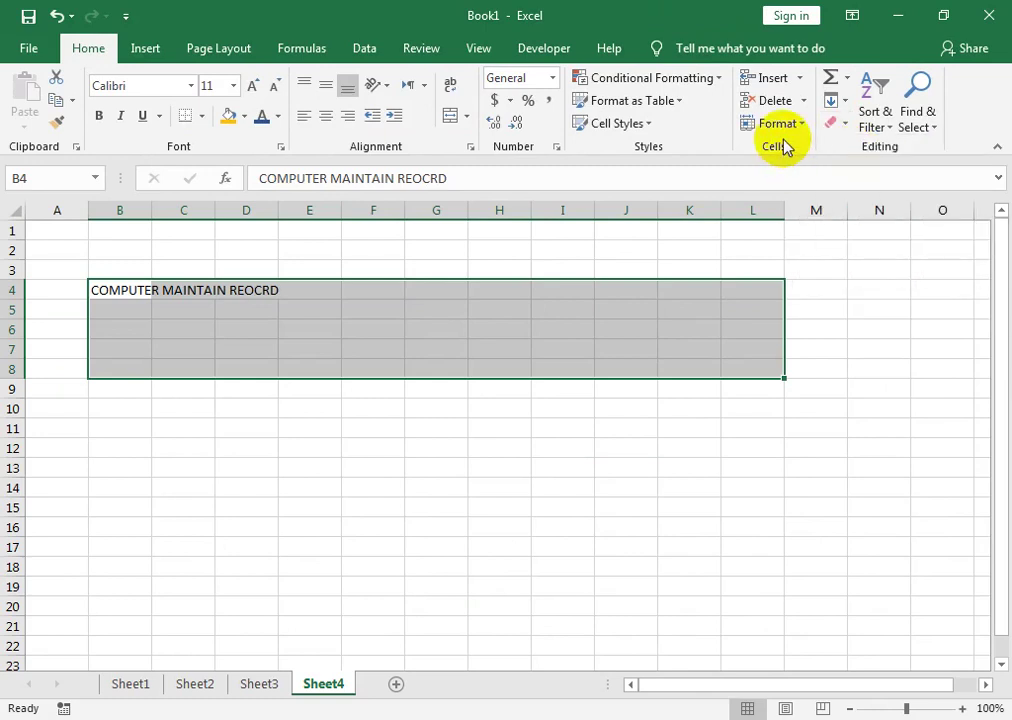
key(ctrl+z)
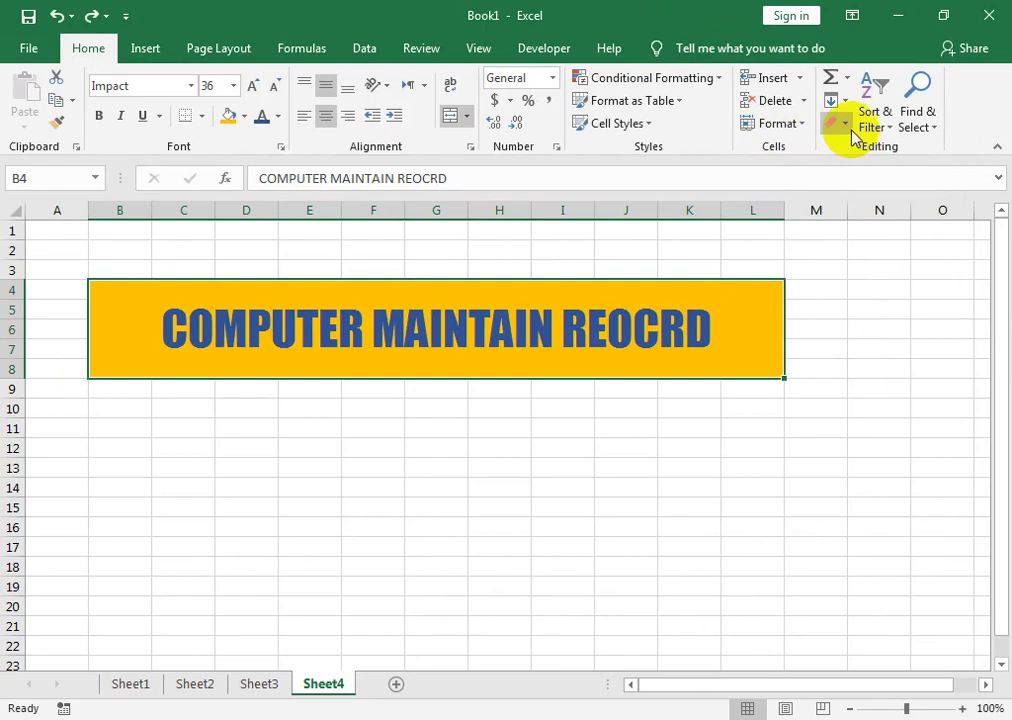
- Apply Clear Contents and undo it, apply Clear Hyperlinks, then select B2:L10
click(848, 126)
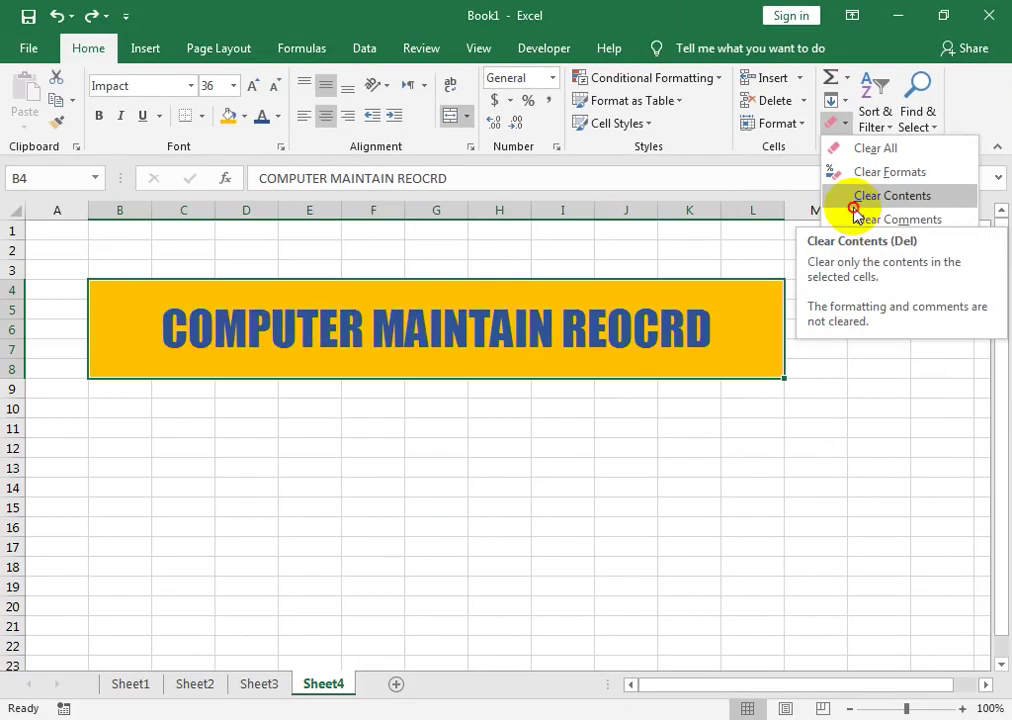
click(855, 197)
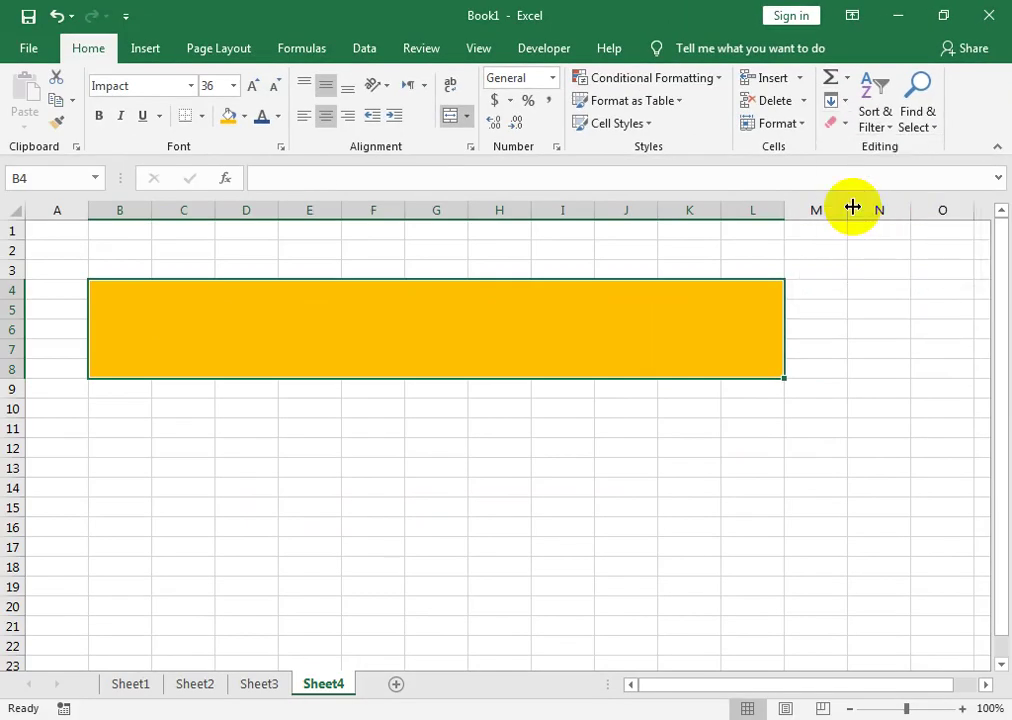
key(ctrl+z)
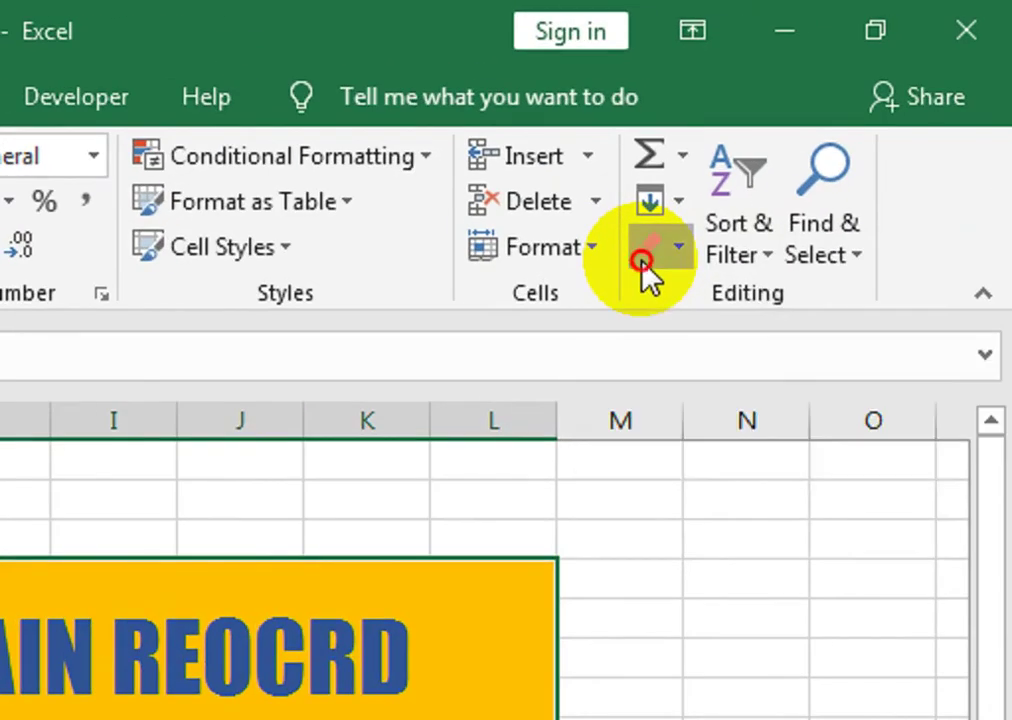
click(830, 128)
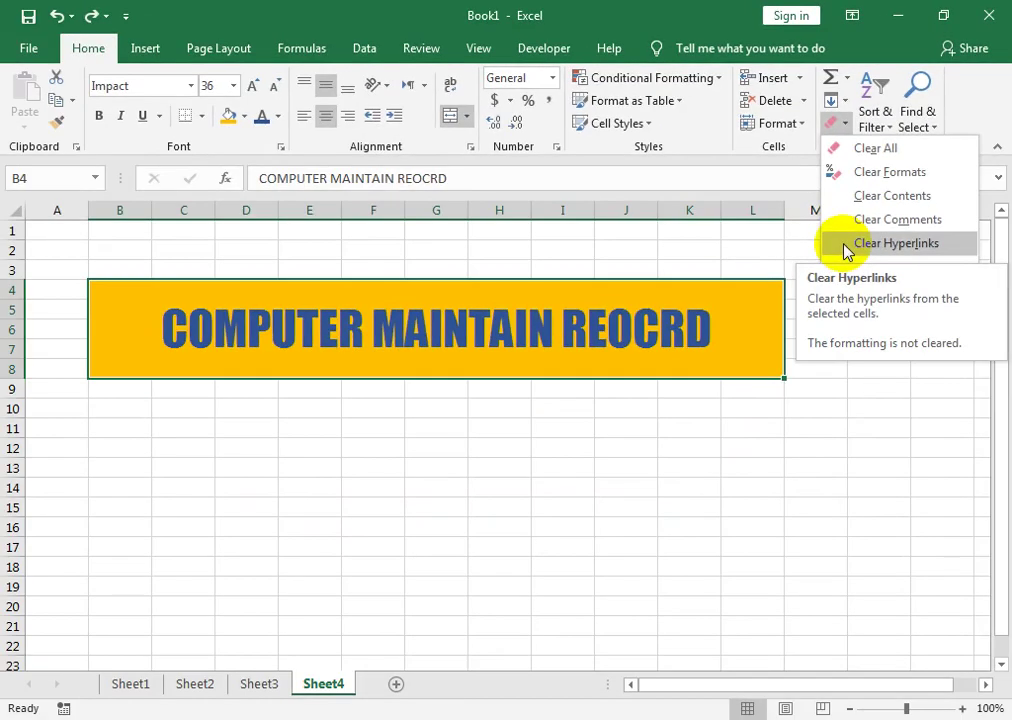
click(970, 238)
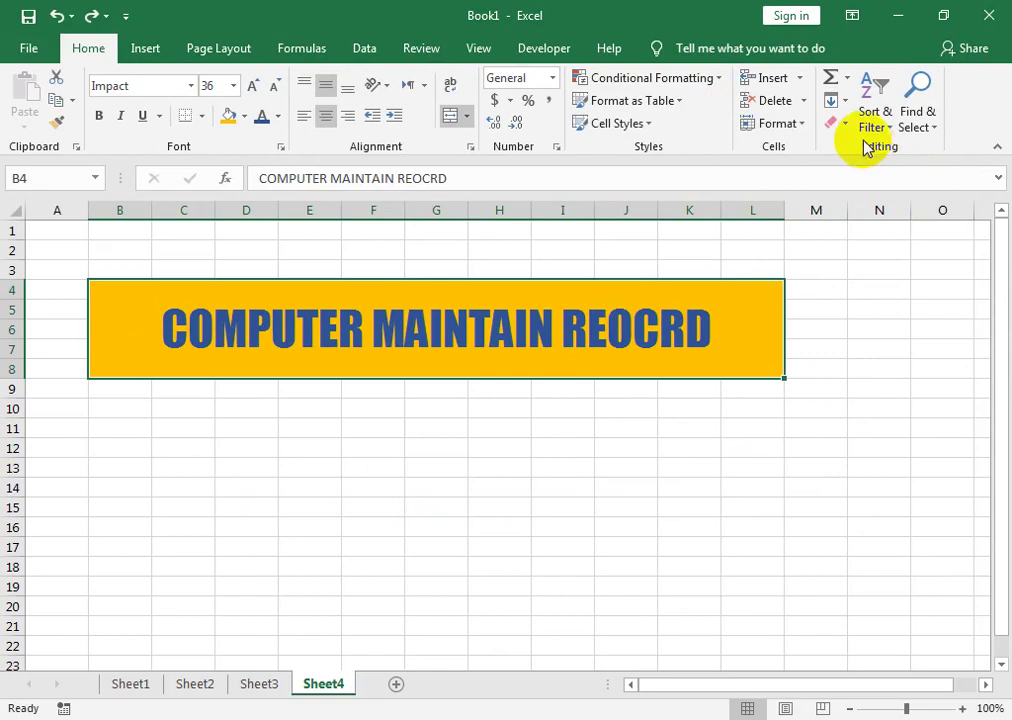
mouse_move(108, 253)
mouse_down()
mouse_move(268, 358)
mouse_move(510, 408)
mouse_up()
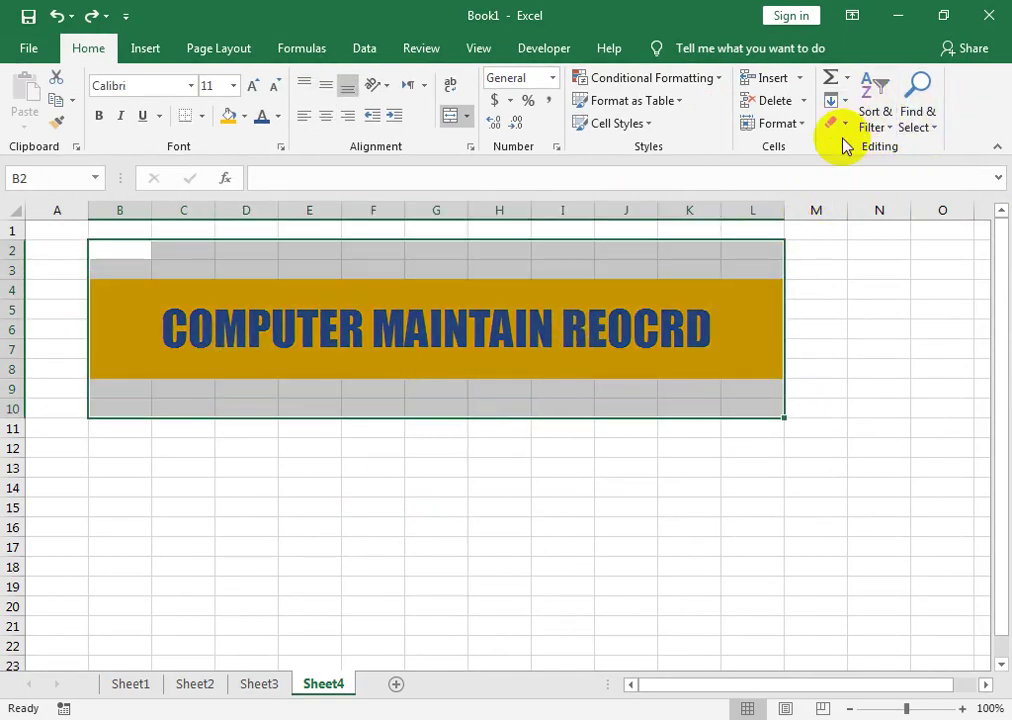
- Apply Clear All to B2:L10 to wipe the banner, then select D4 and zoom in
click(843, 127)
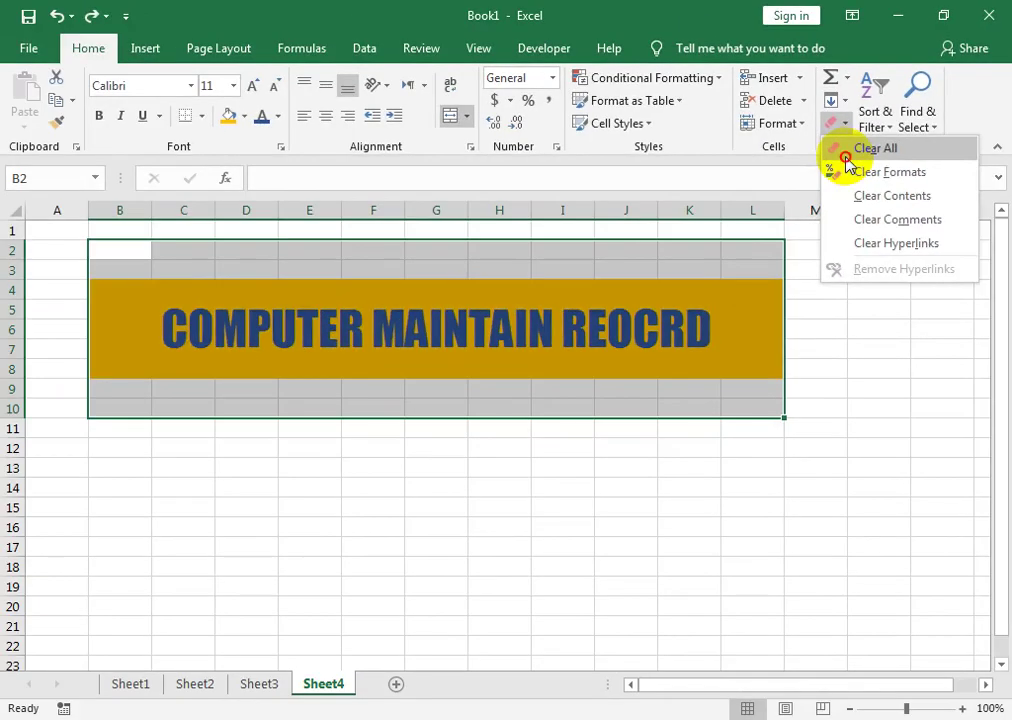
click(680, 316)
drag(226, 290, 300, 302)
click(226, 290)
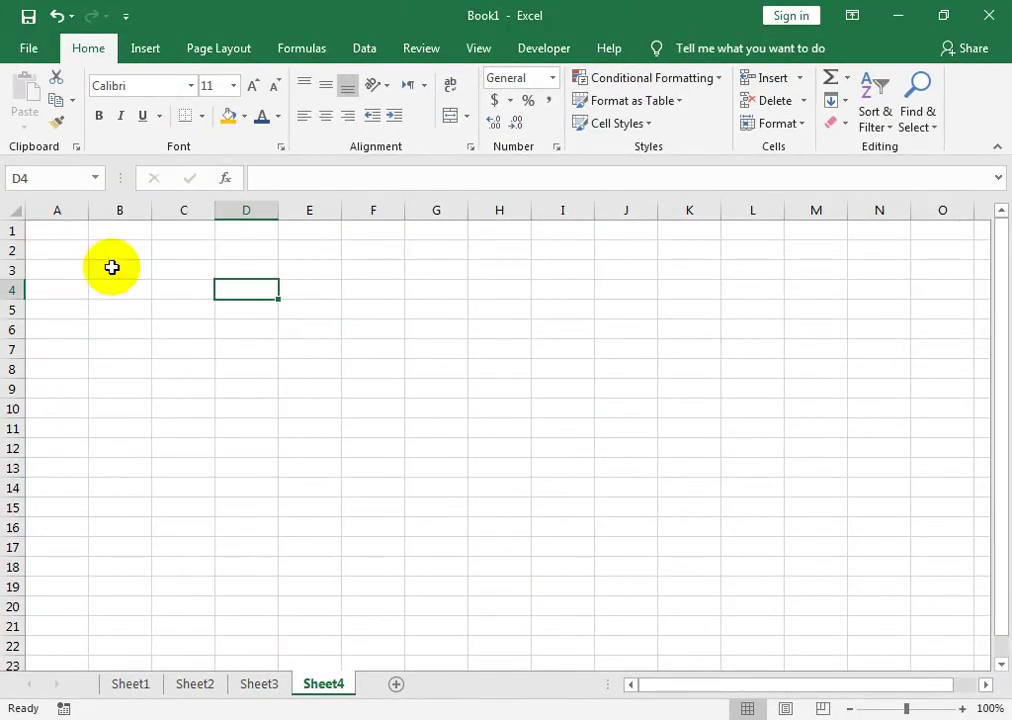
click(942, 708)
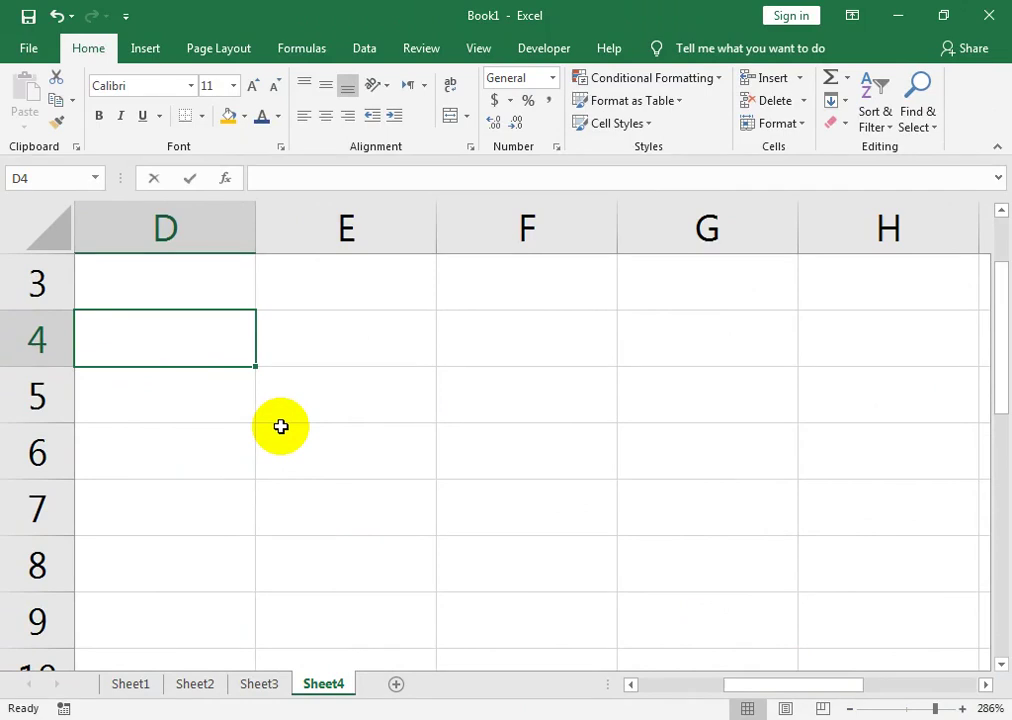
- Enter =TODAY() in D4 and =NOW() in D5, recalculate with F9, and insert fixed time 2:54 AM in D6
text(=TO)
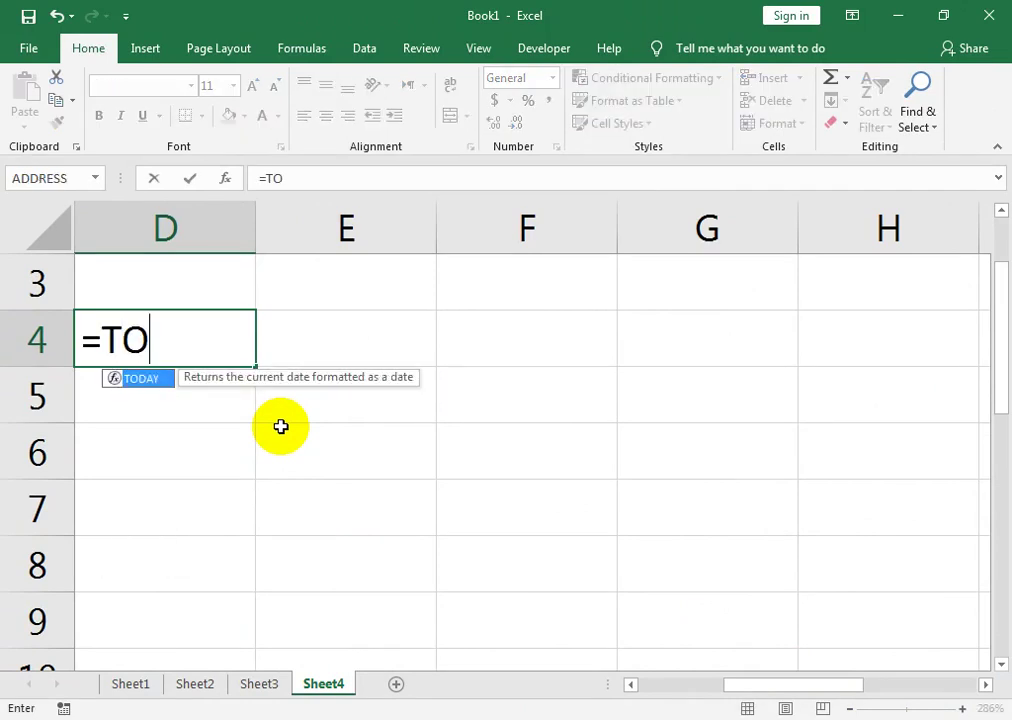
text(DAY()
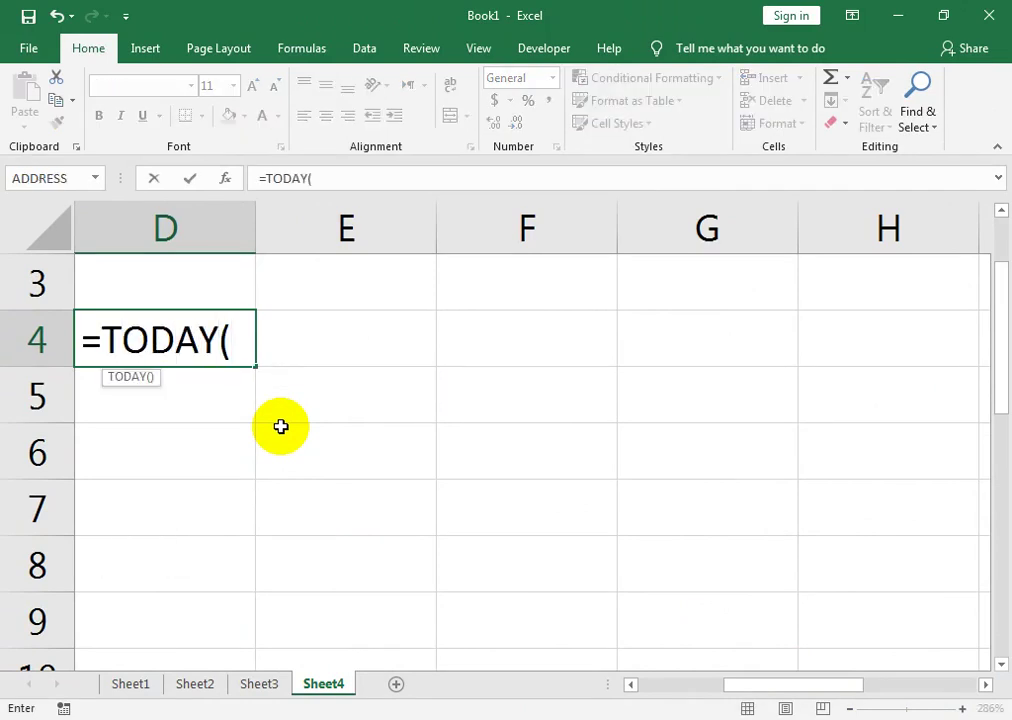
text())
key(Return)
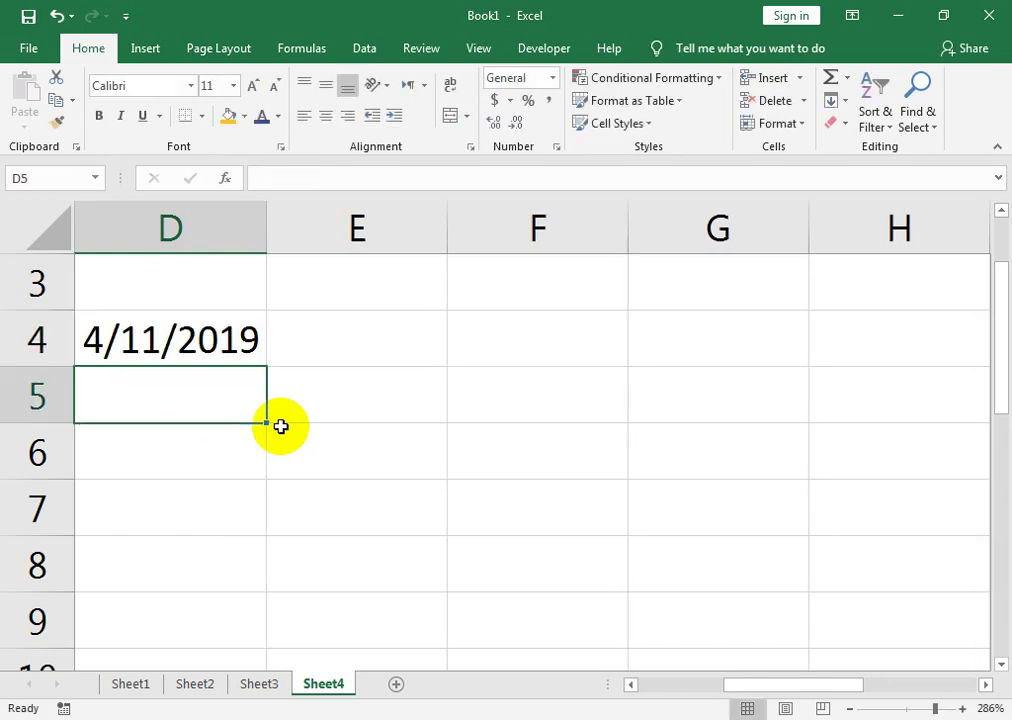
text(=)
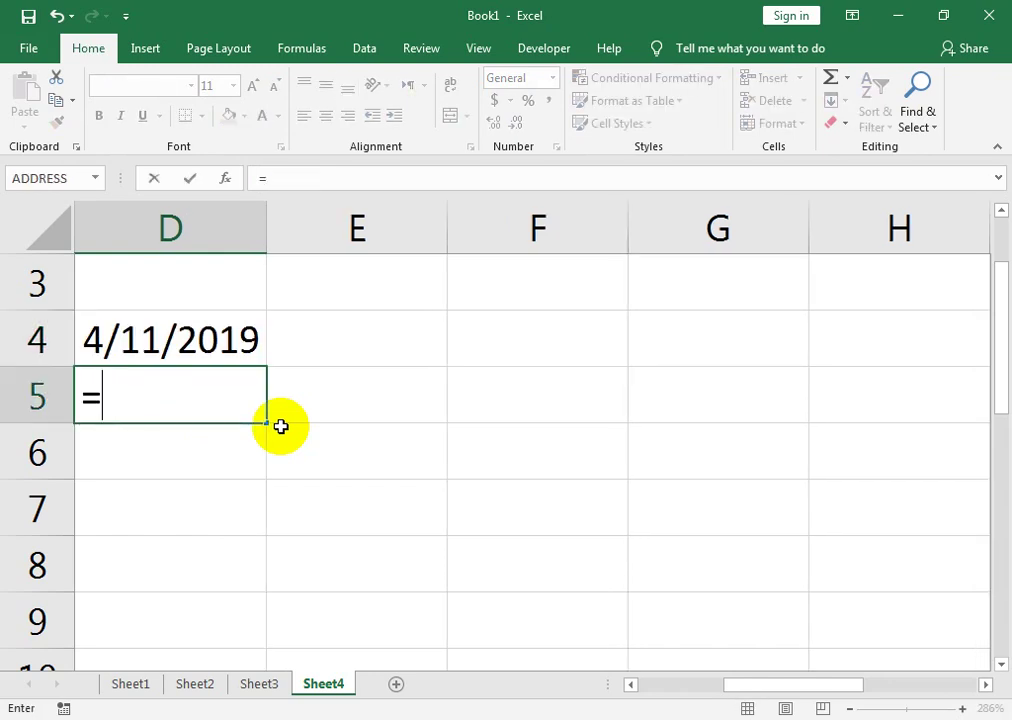
text(NOW())
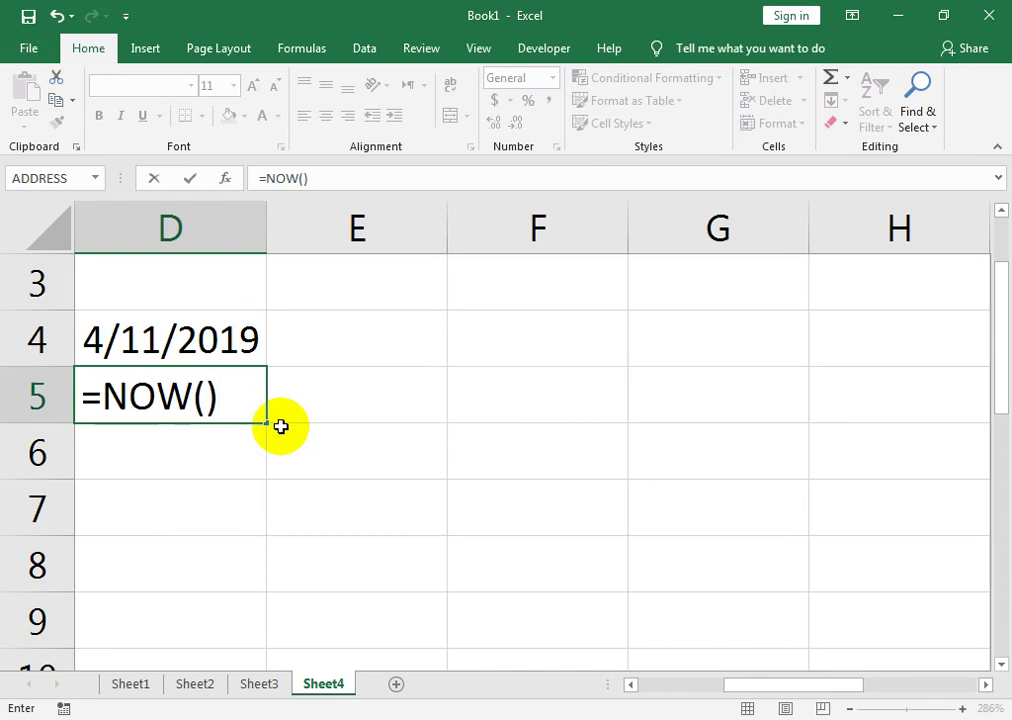
key(Return)
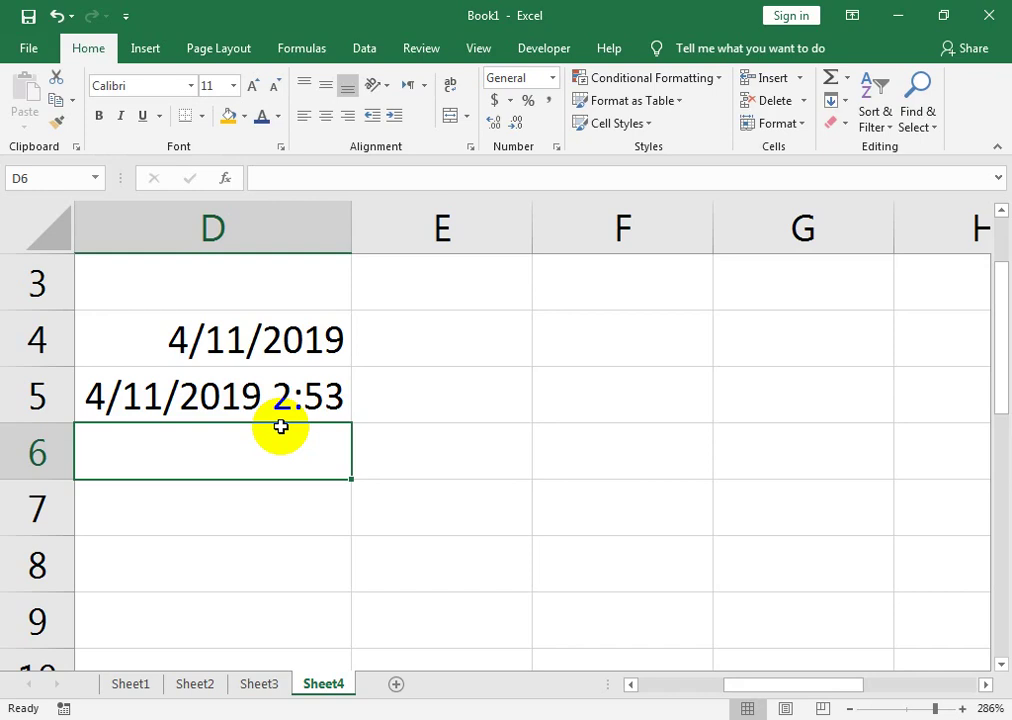
key(F9)
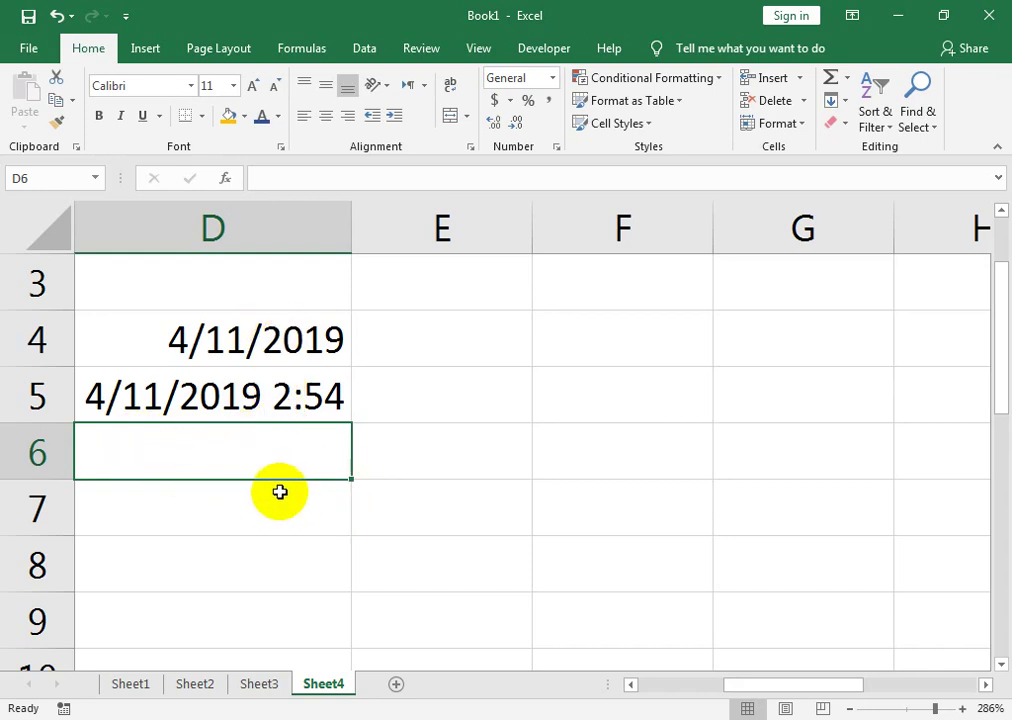
key(ctrl+shift+semicolon)
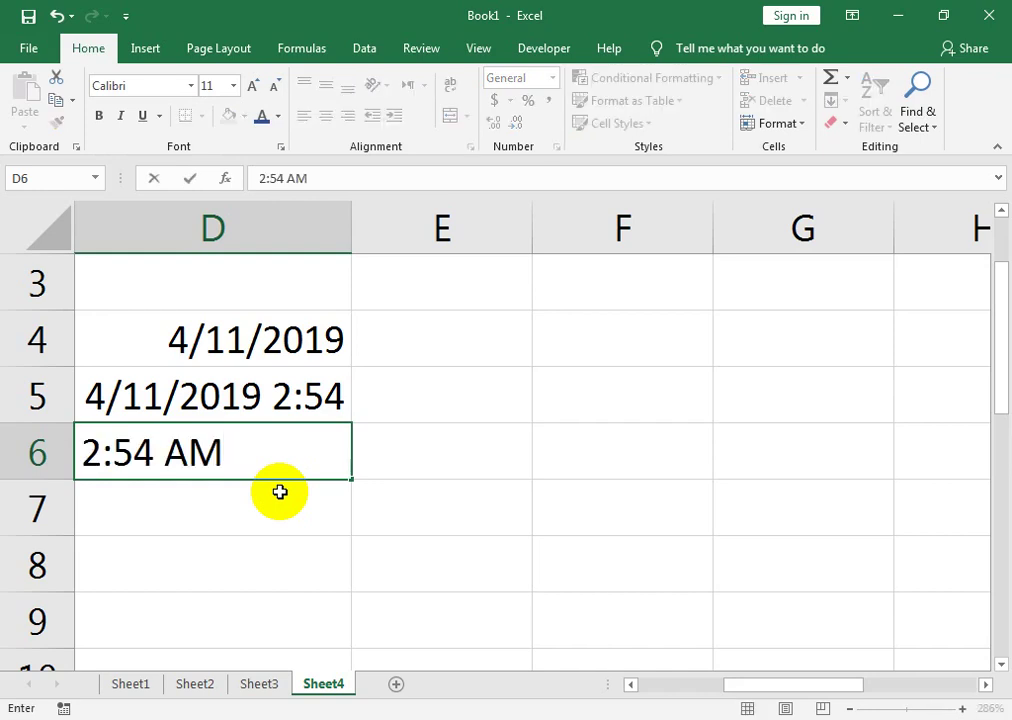
key(Return)
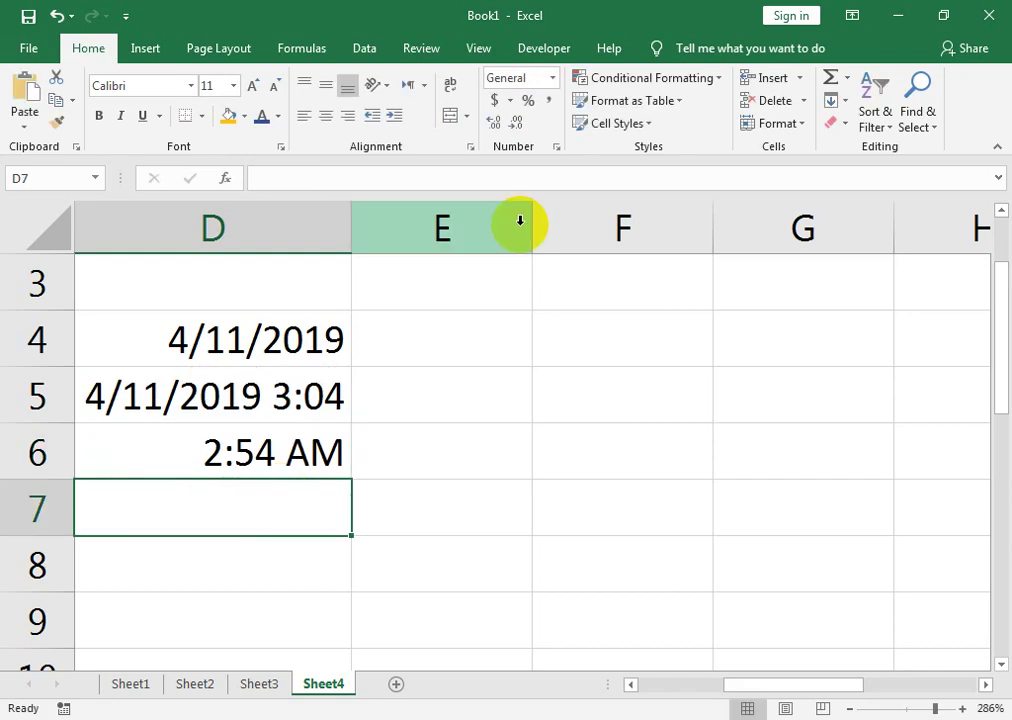
- Enter =MOD(NOW(),1) in D7 and format it as Time to show 3:05:17 AM
text(=MOD)
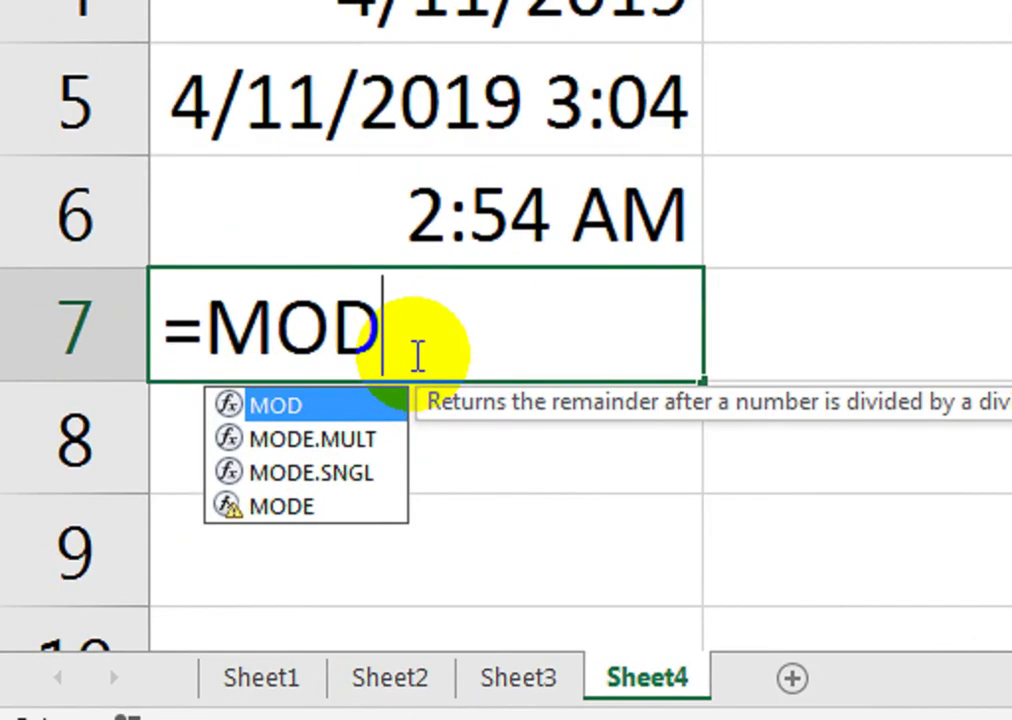
text(9)
key(BackSpace)
text((NOW()
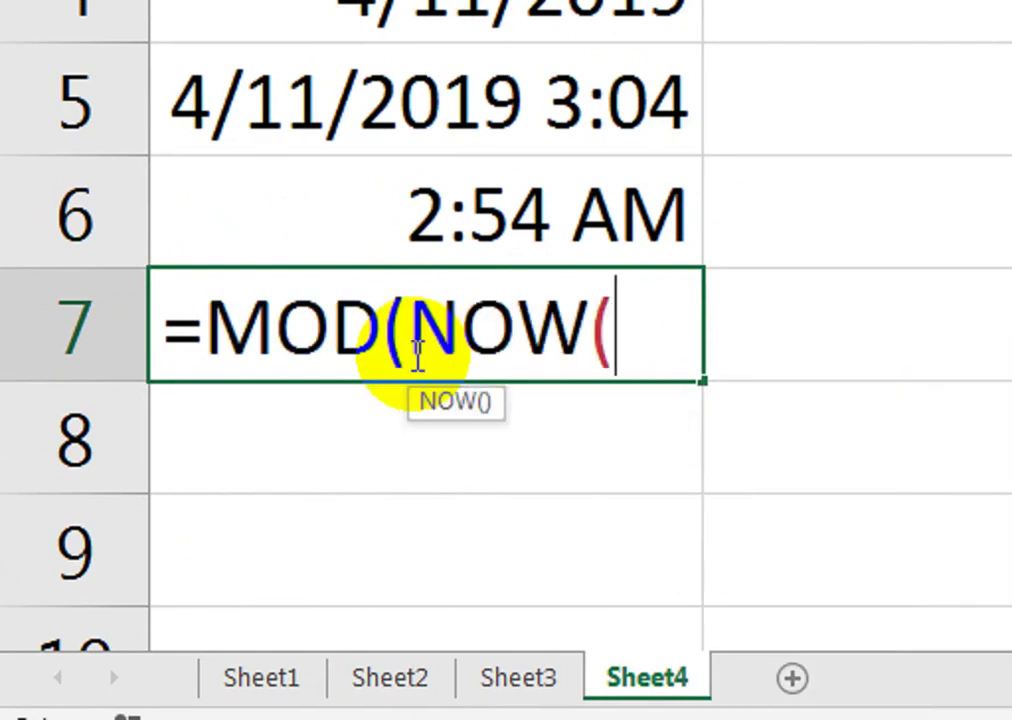
text(),)
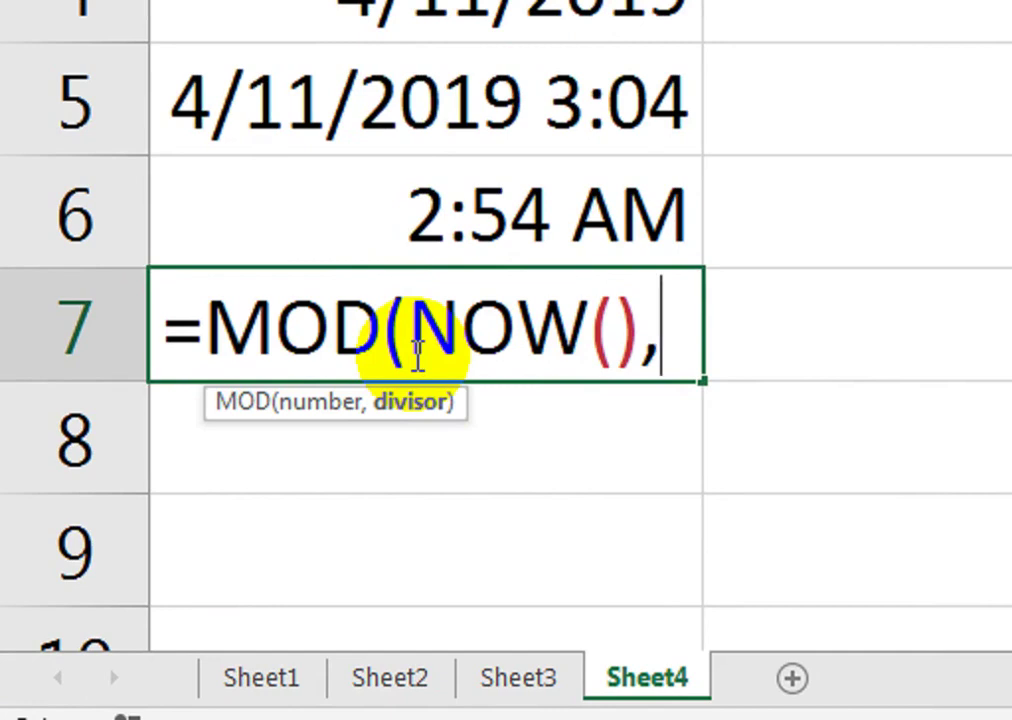
text(1)
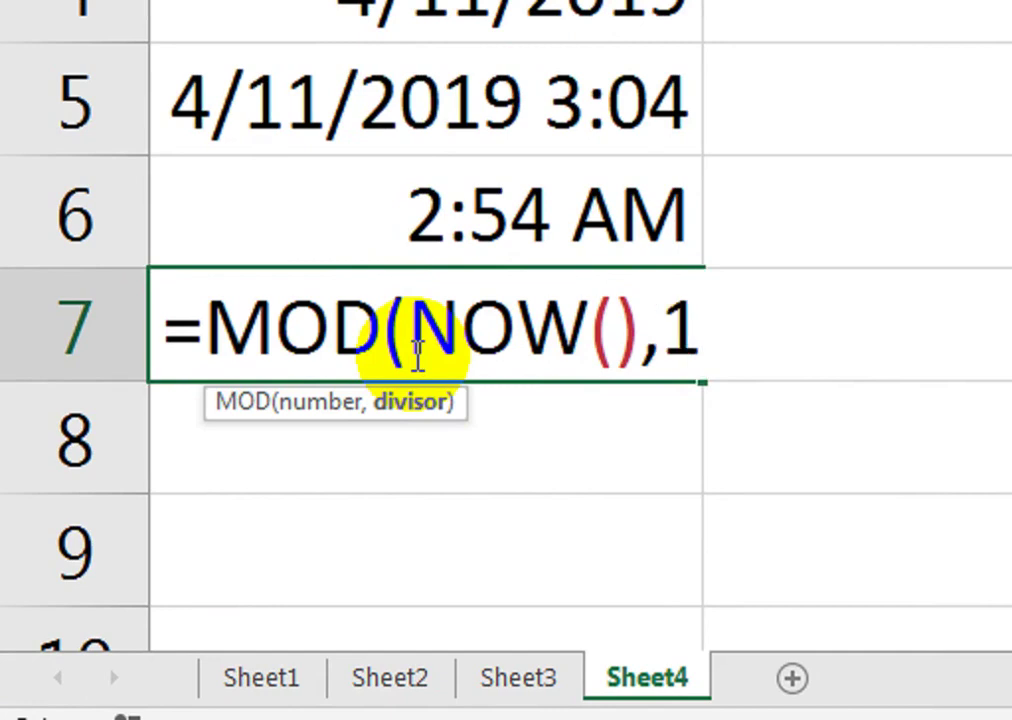
text())
key(Return)
click(413, 354)
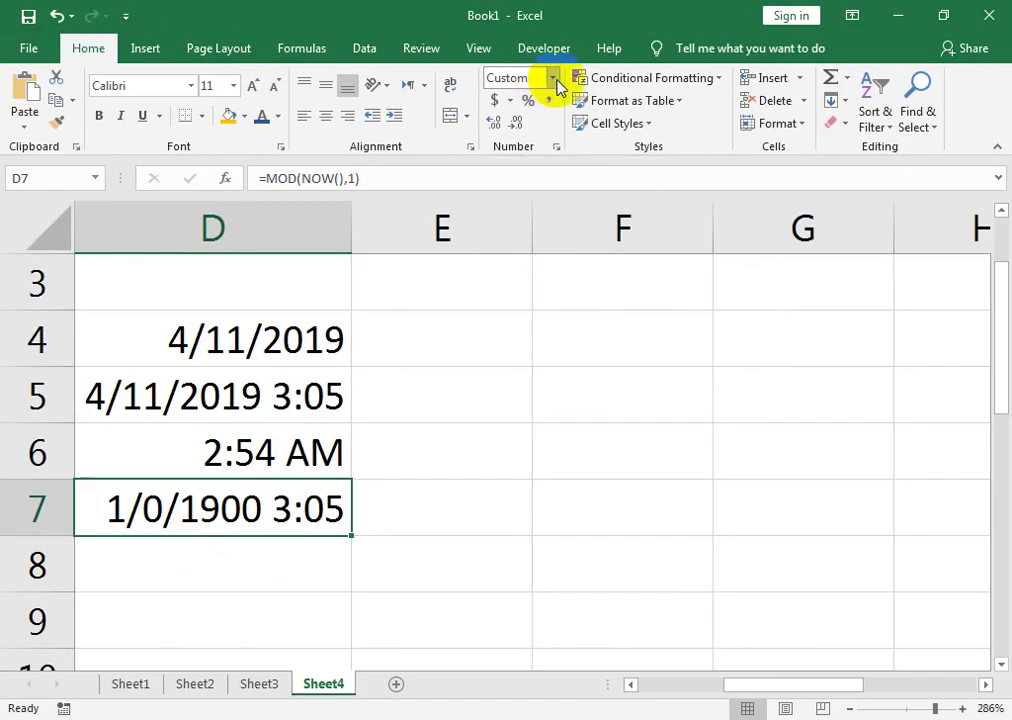
click(553, 79)
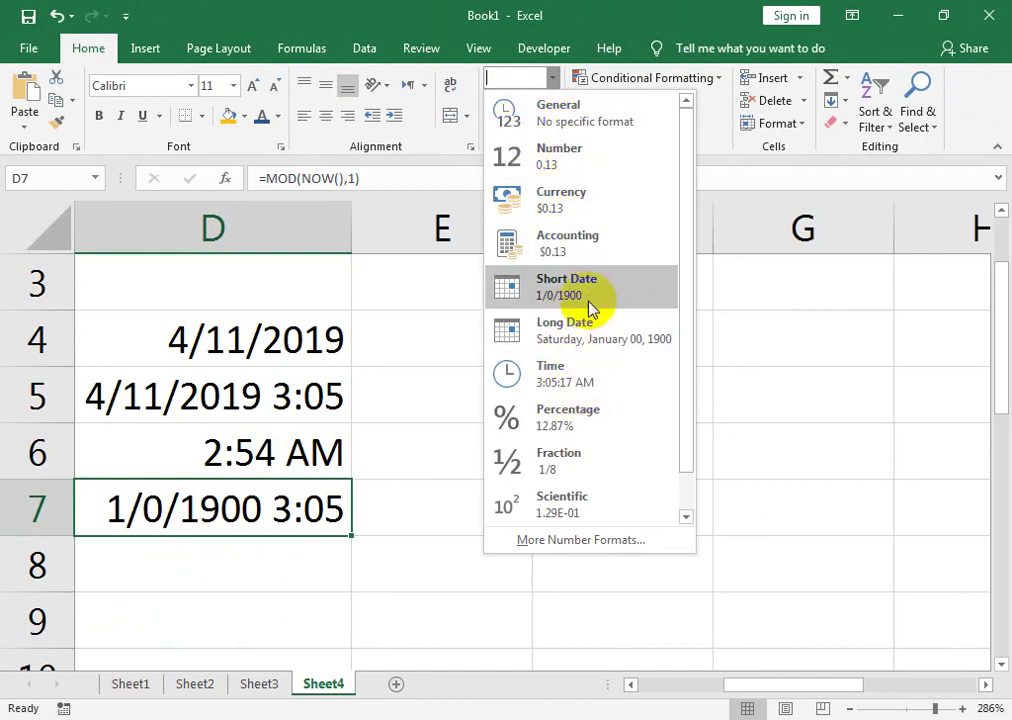
click(587, 368)
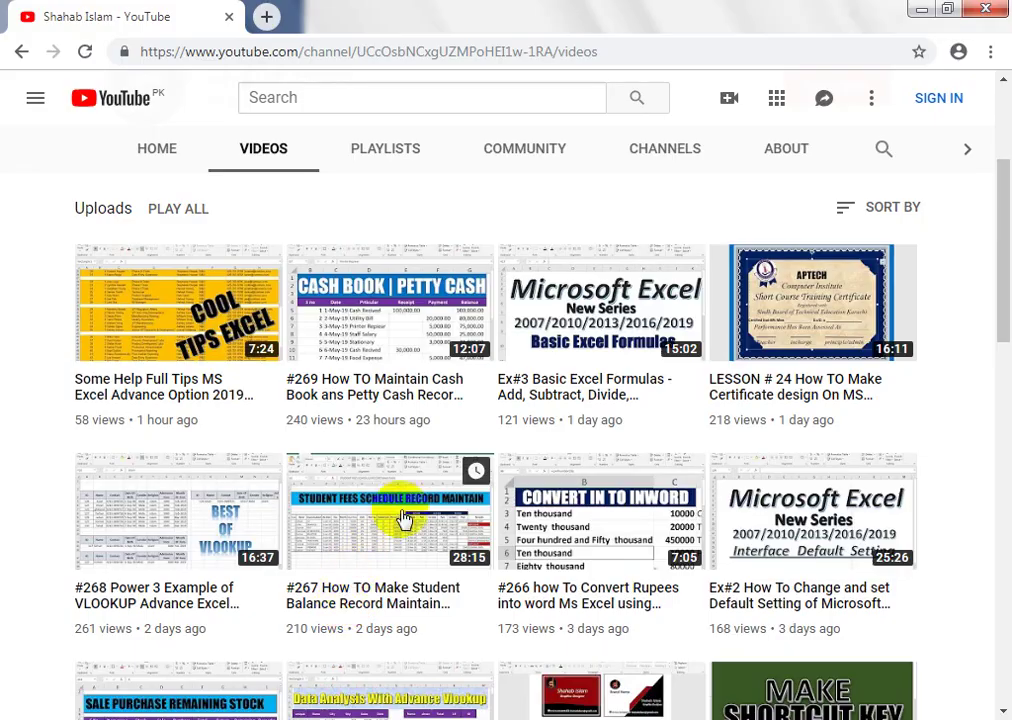
- Scroll up the YouTube channel's Videos tab to show the Excel tutorial uploads, like Basic Excel Formulas
mouse_move(1003, 264)
mouse_down()
mouse_move(1005, 200)
mouse_move(1003, 222)
mouse_up()
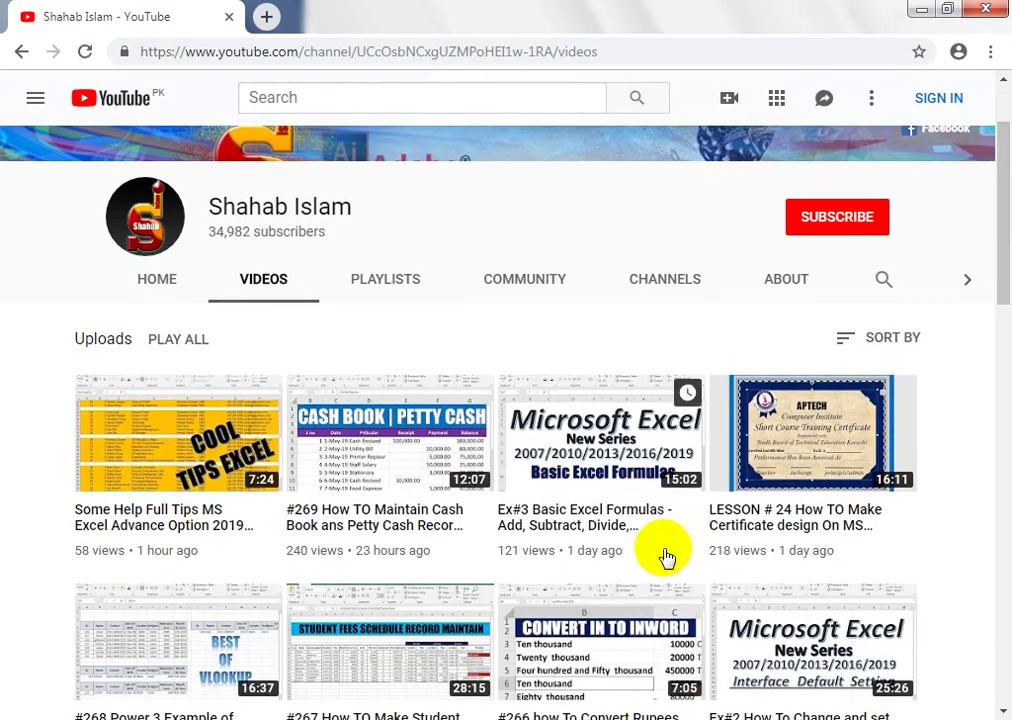